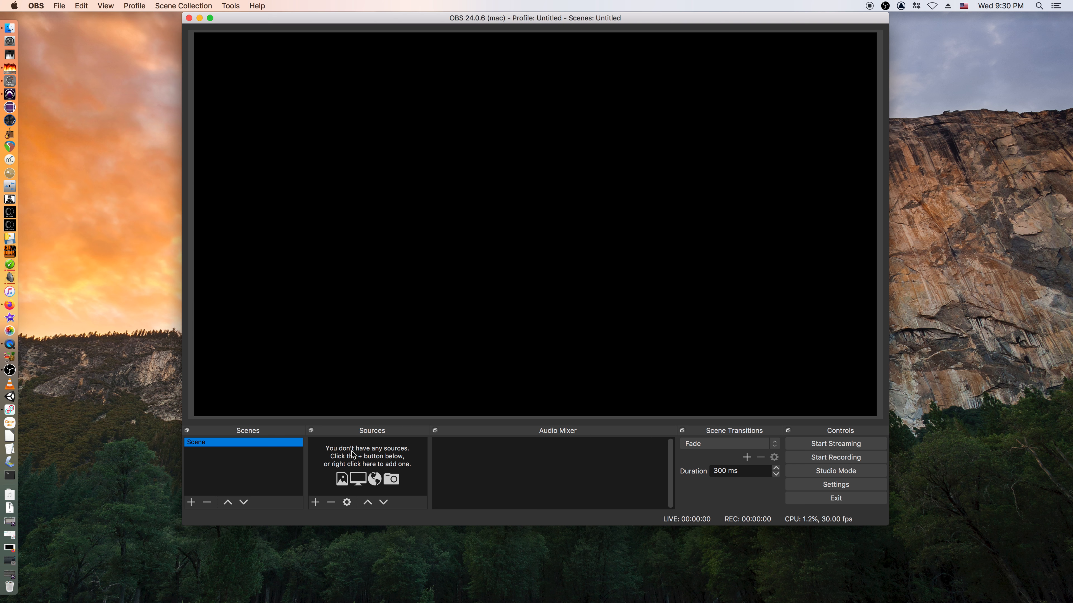
- Add a new Video Capture Device source to the scene, using the FaceTime HD Camera (Built-in) as its device
{"action": "left_click", "coordinate": [315, 503]}
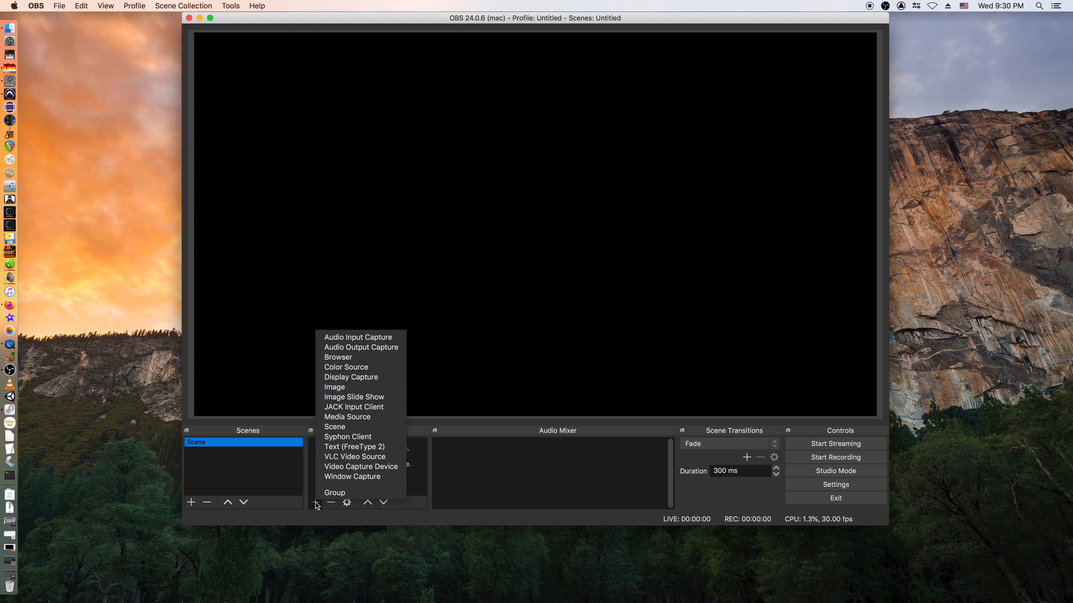
{"action": "left_click", "coordinate": [352, 467]}
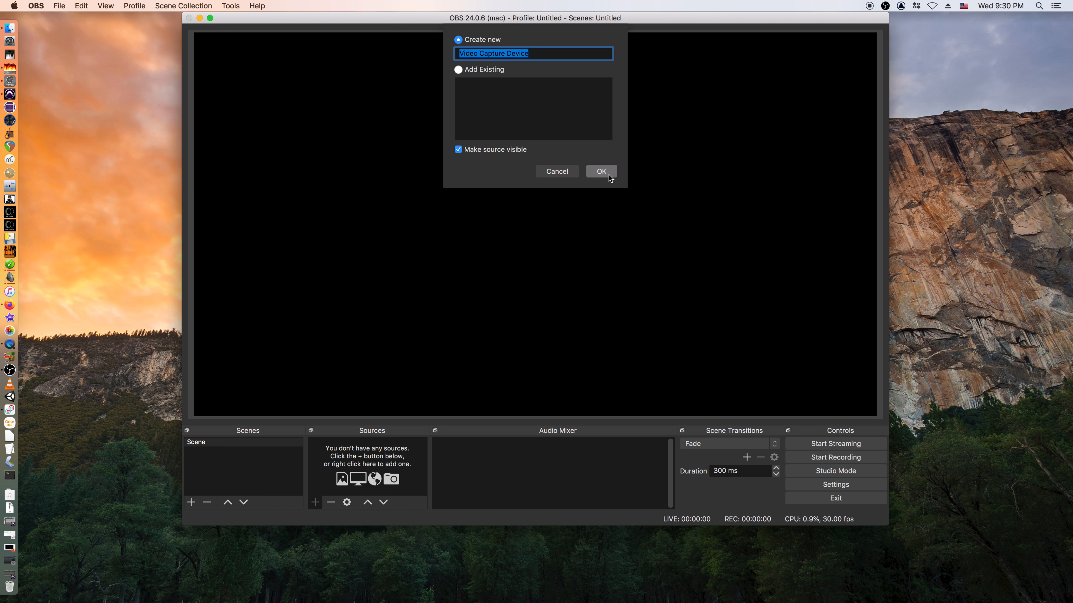
{"action": "left_click", "coordinate": [609, 175]}
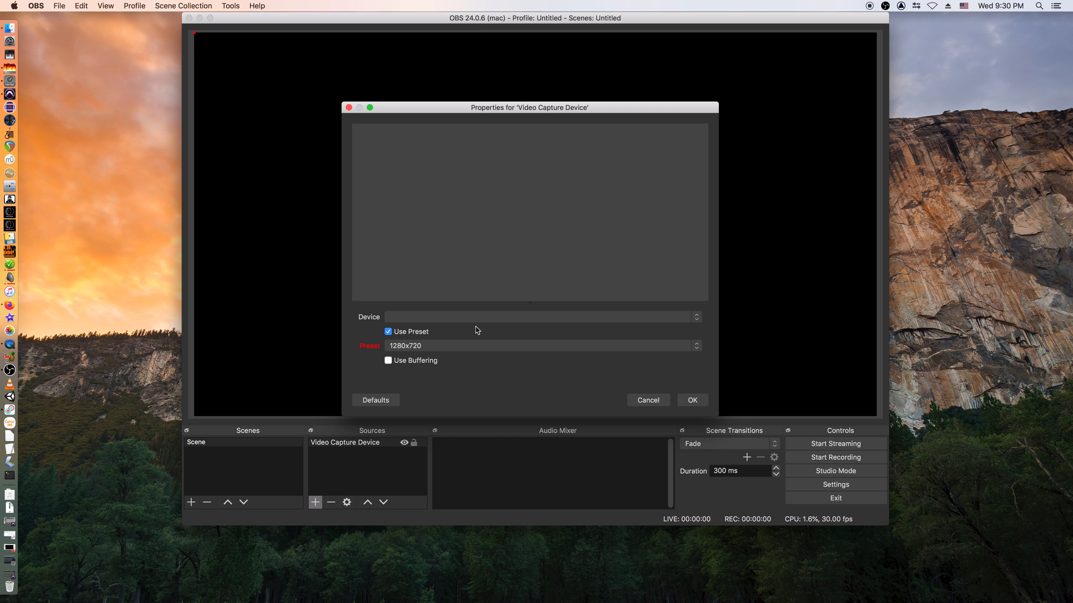
{"action": "left_click", "coordinate": [485, 318]}
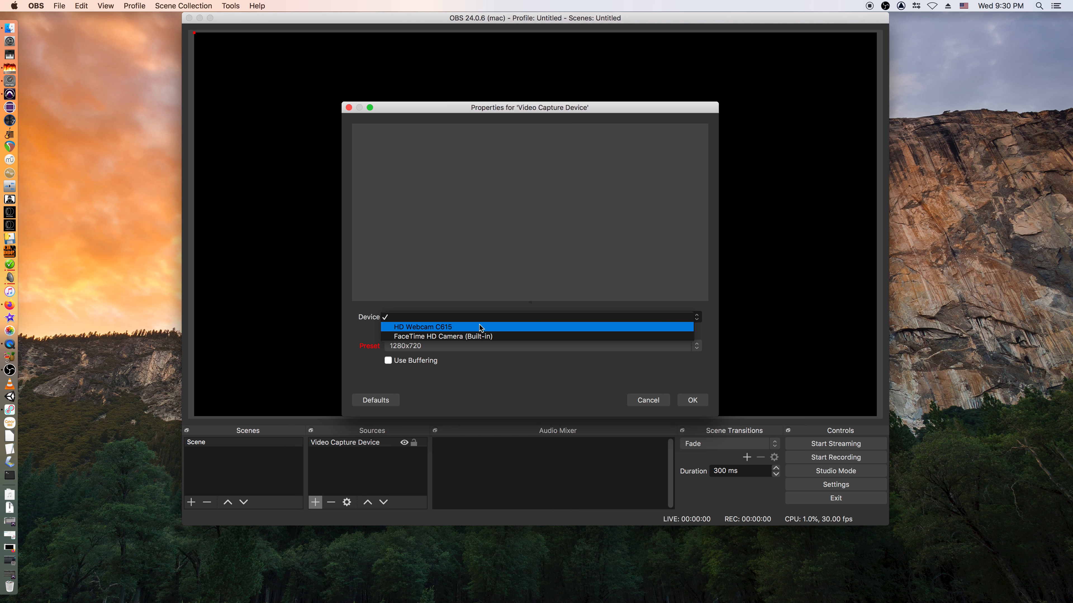
{"action": "left_click", "coordinate": [452, 336]}
{"action": "left_click", "coordinate": [691, 400]}
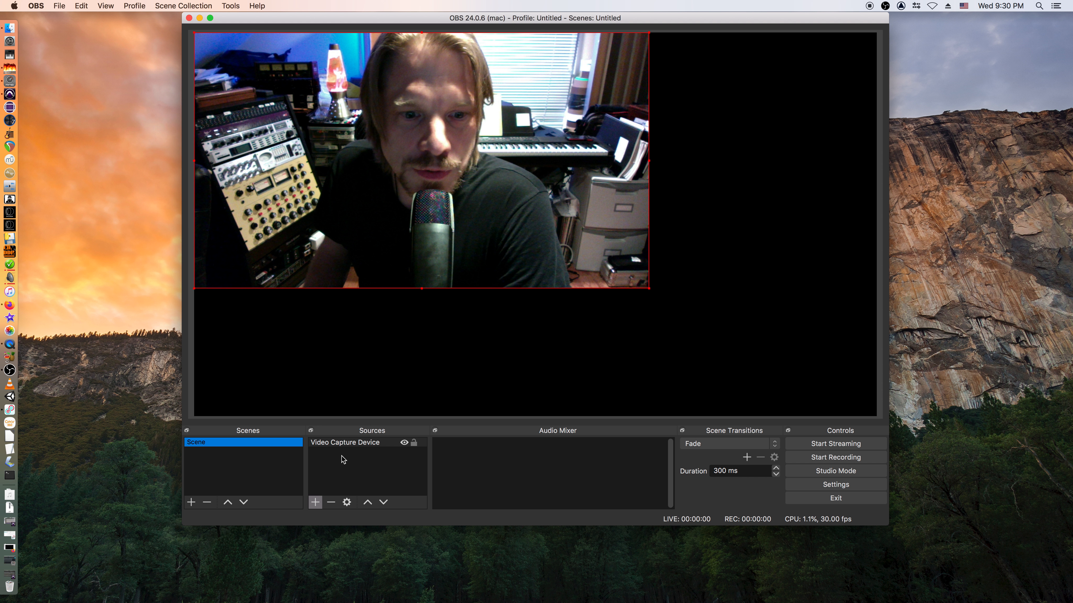
- Change the Video Capture Device source's device to HD Webcam C615
{"action": "left_click", "coordinate": [346, 443]}
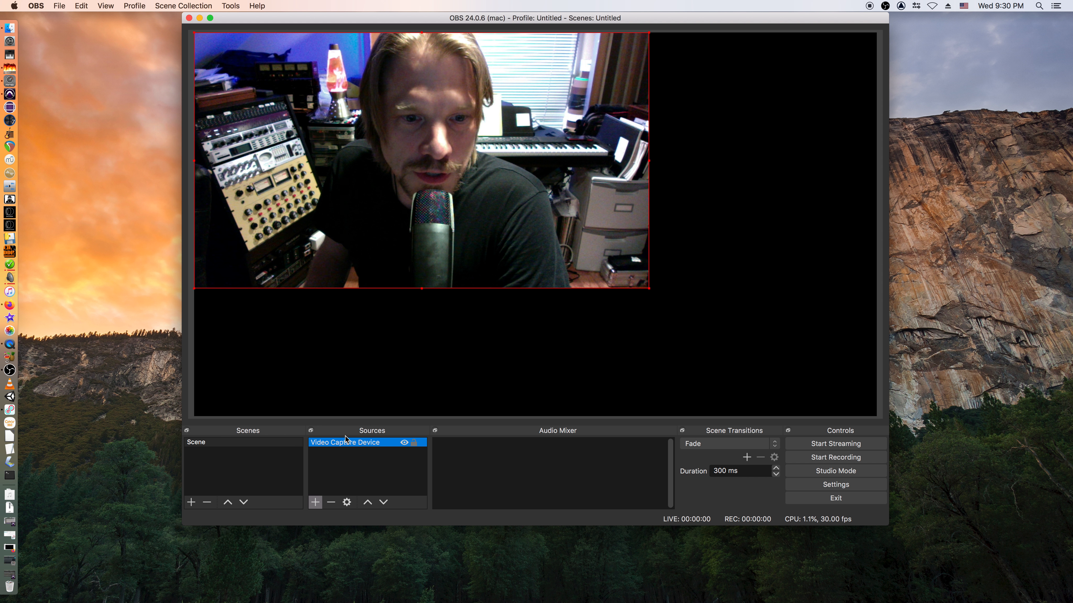
{"action": "left_click", "coordinate": [347, 502]}
{"action": "left_click", "coordinate": [475, 317]}
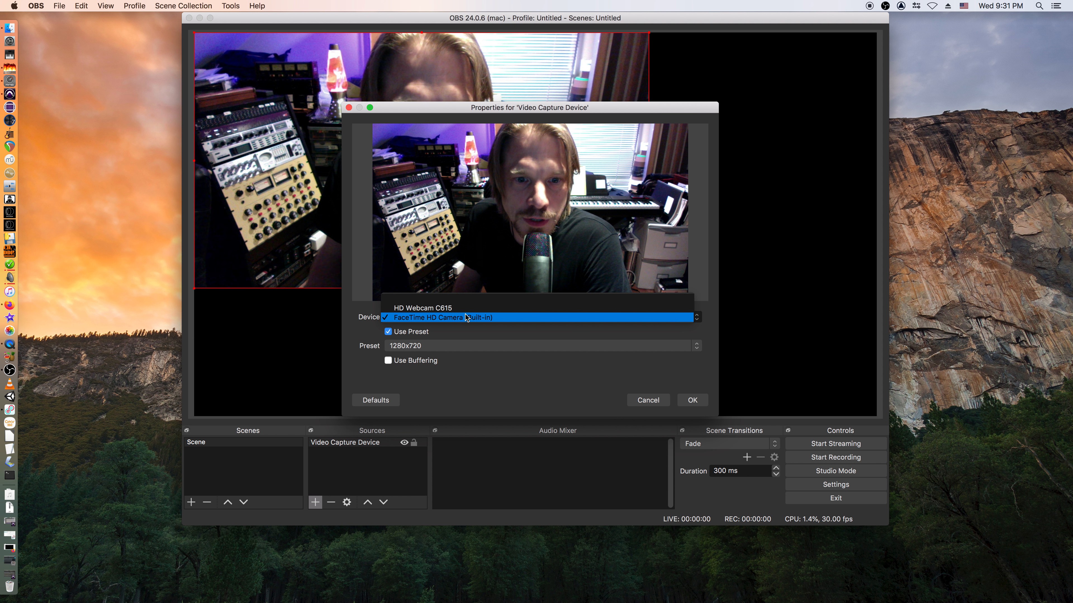
{"action": "left_click", "coordinate": [468, 308]}
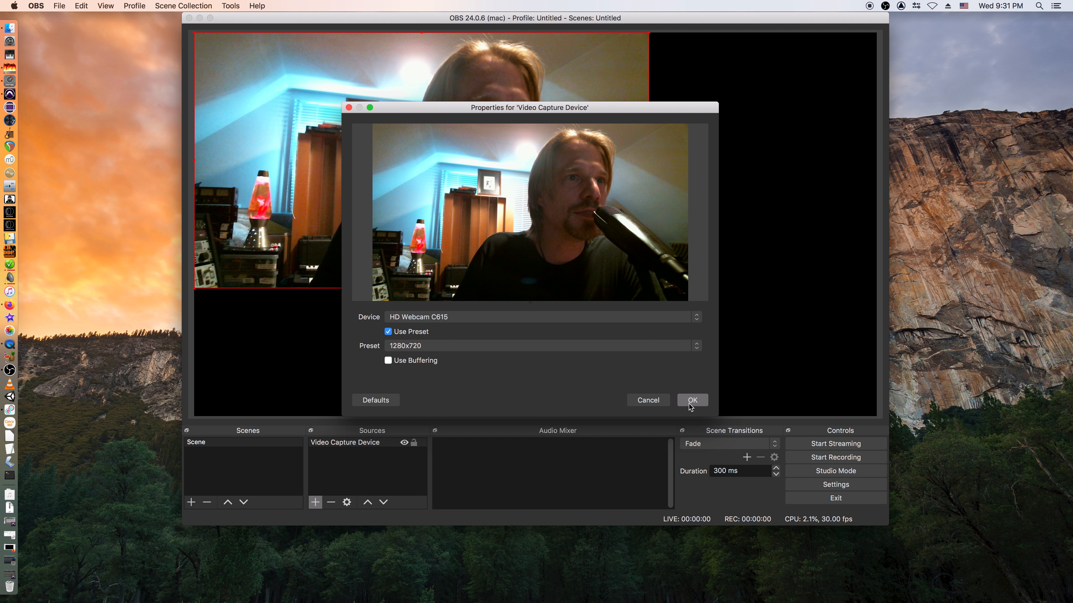
{"action": "left_click", "coordinate": [689, 403]}
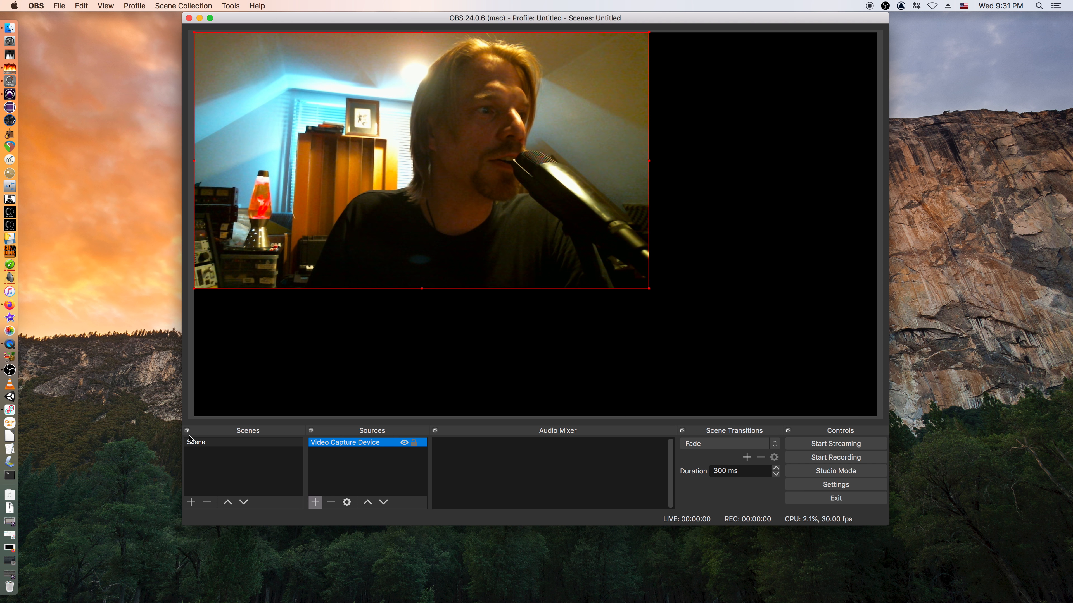
- Create Scene 2 and add a new Video Capture Device 2 source to it with the FaceTime HD Camera (Built-in)
{"action": "left_click", "coordinate": [191, 503]}
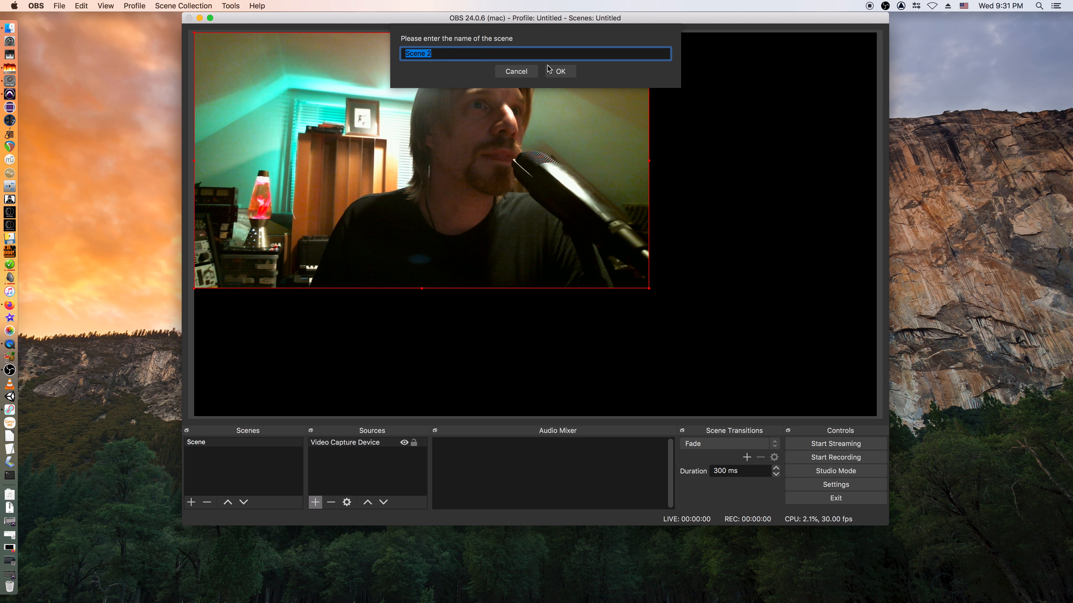
{"action": "left_click", "coordinate": [560, 72]}
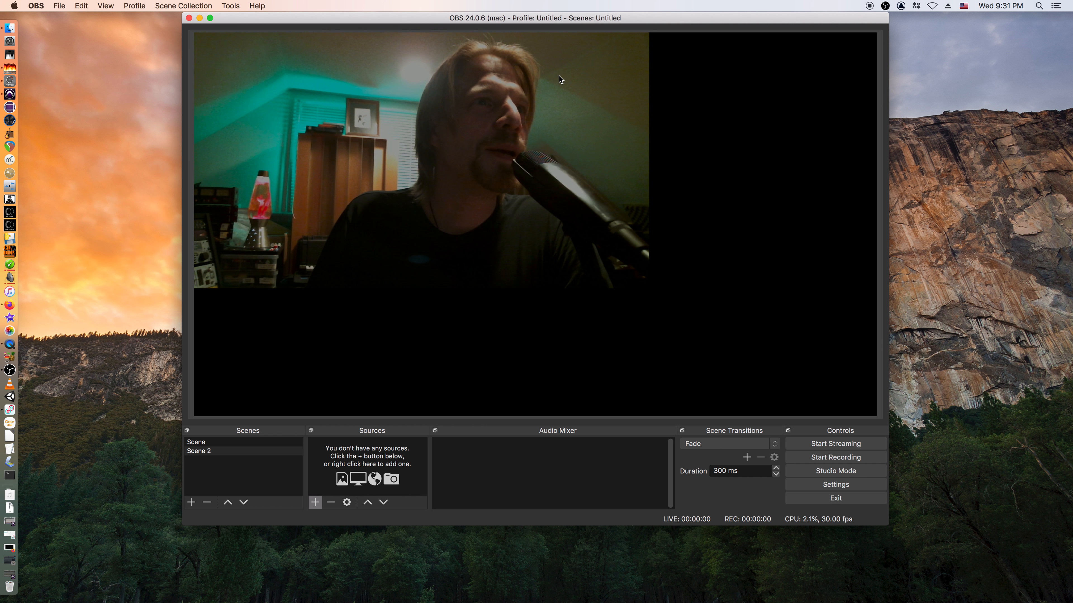
{"action": "left_click", "coordinate": [316, 503]}
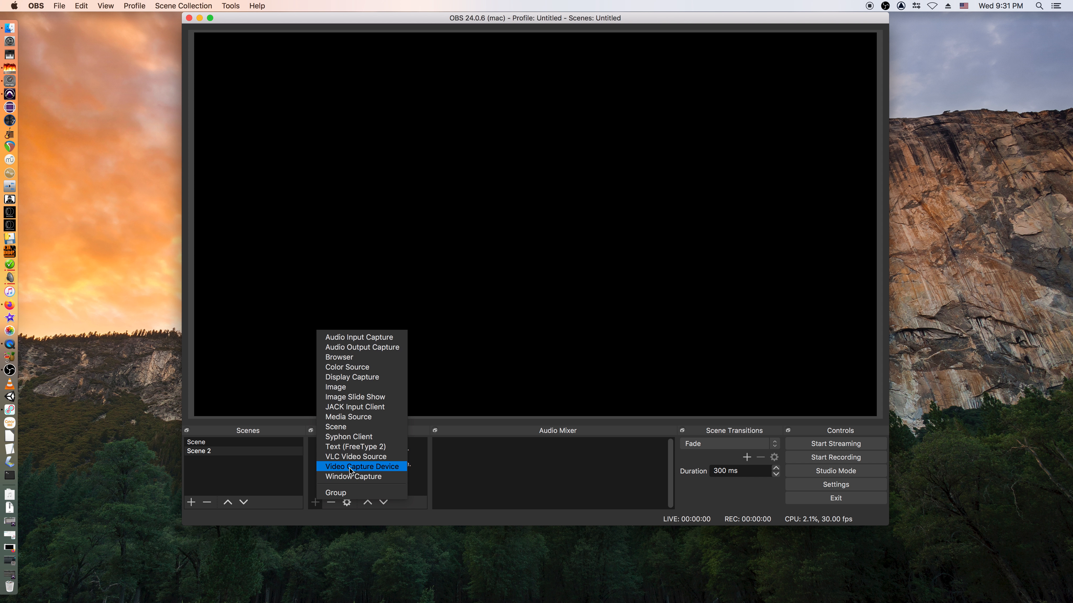
{"action": "left_click", "coordinate": [349, 467]}
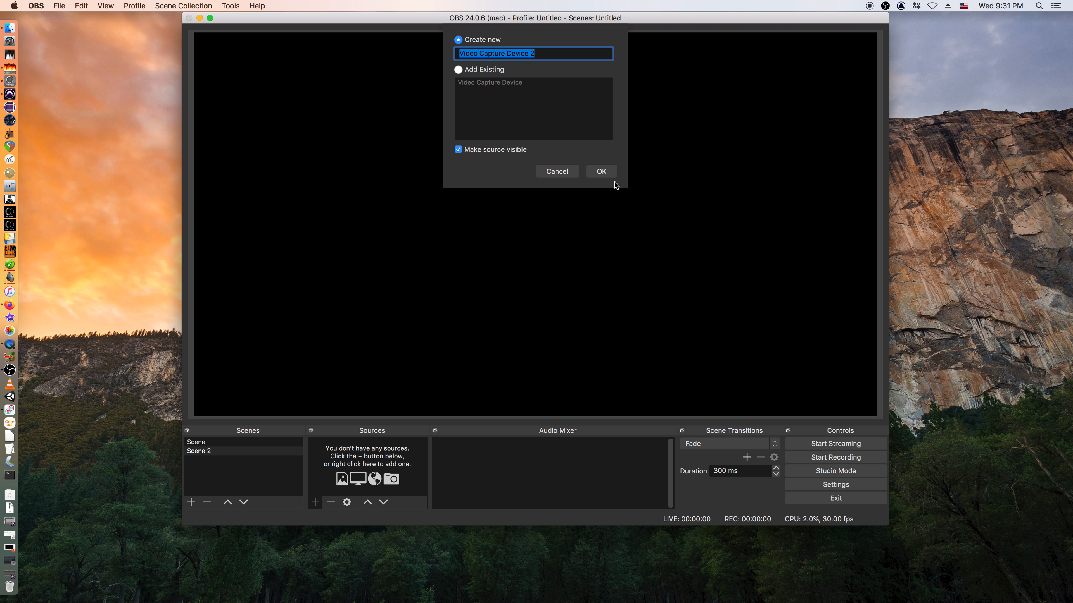
{"action": "left_click", "coordinate": [602, 171]}
{"action": "left_click", "coordinate": [450, 316]}
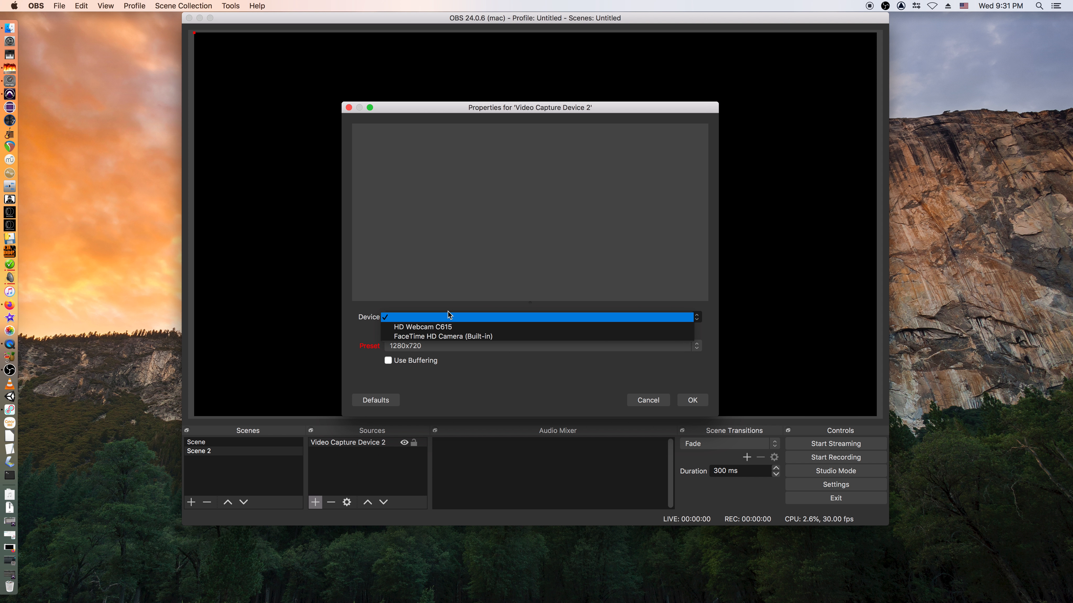
{"action": "left_click", "coordinate": [451, 337]}
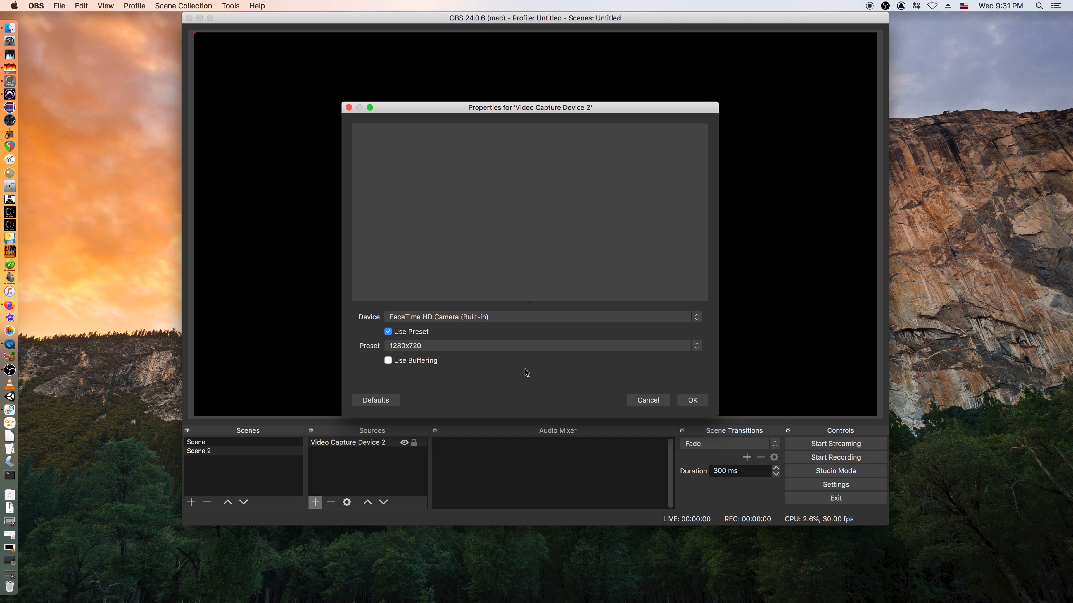
{"action": "left_click", "coordinate": [695, 402]}
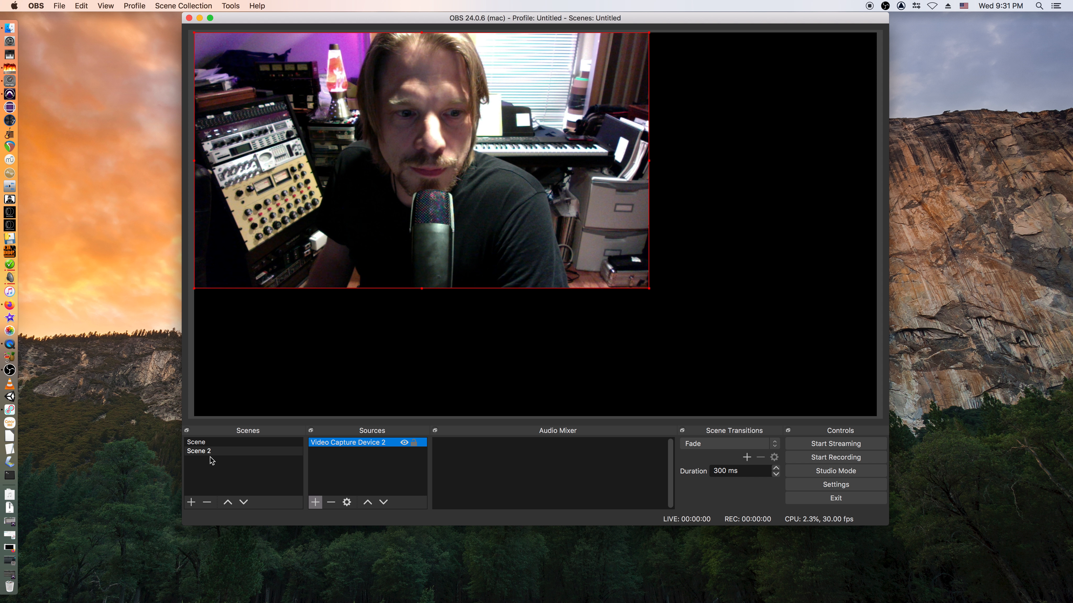
- Alternate between Scene and Scene 2 to preview the current transition between the two cameras
{"action": "left_click", "coordinate": [201, 443]}
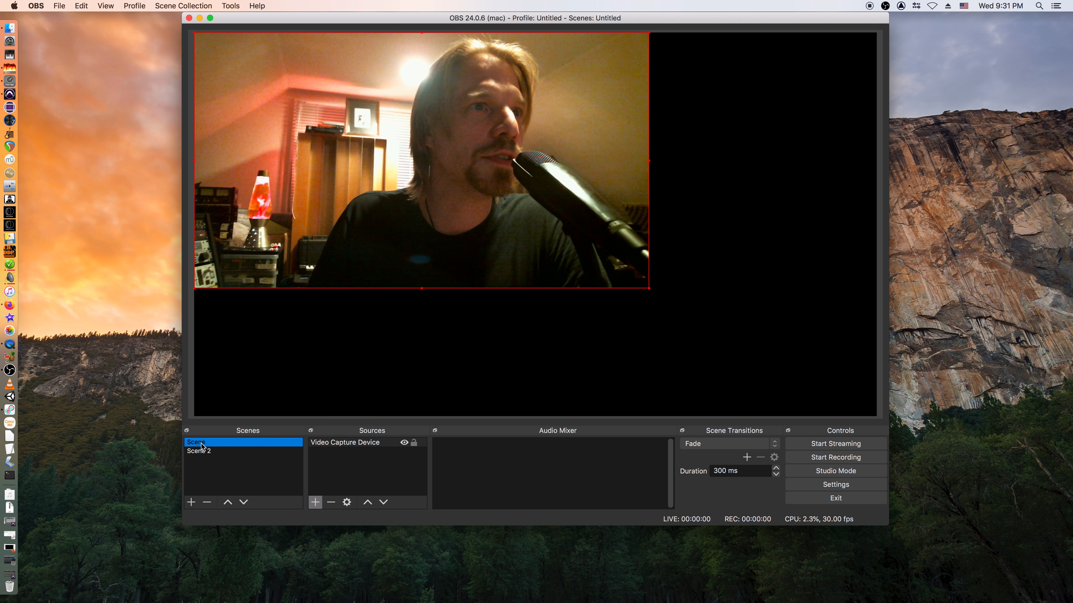
{"action": "left_click", "coordinate": [203, 453]}
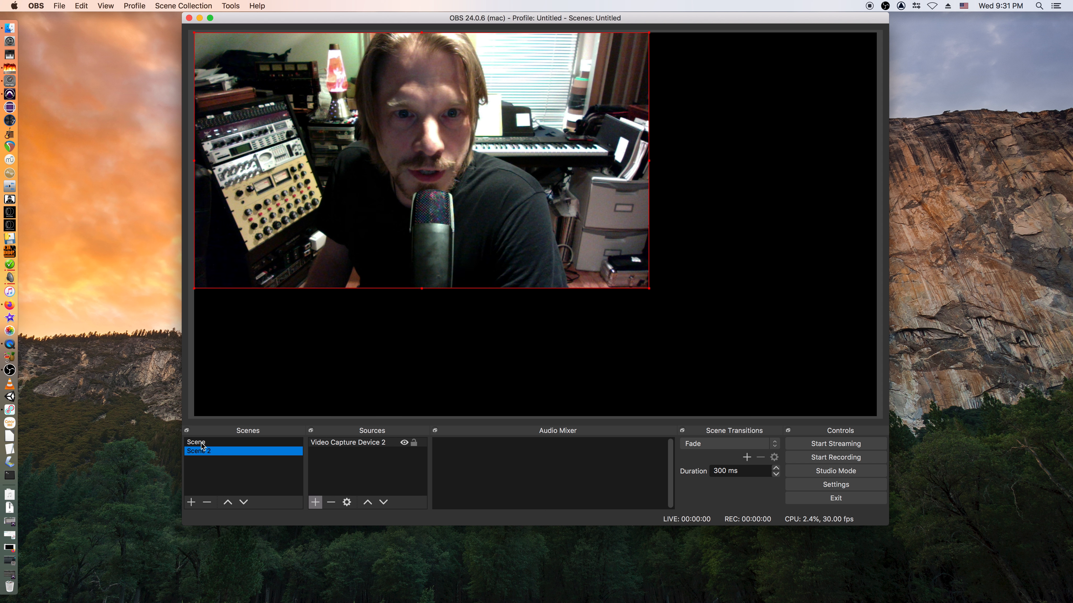
{"action": "left_click", "coordinate": [203, 444]}
{"action": "left_click", "coordinate": [205, 452]}
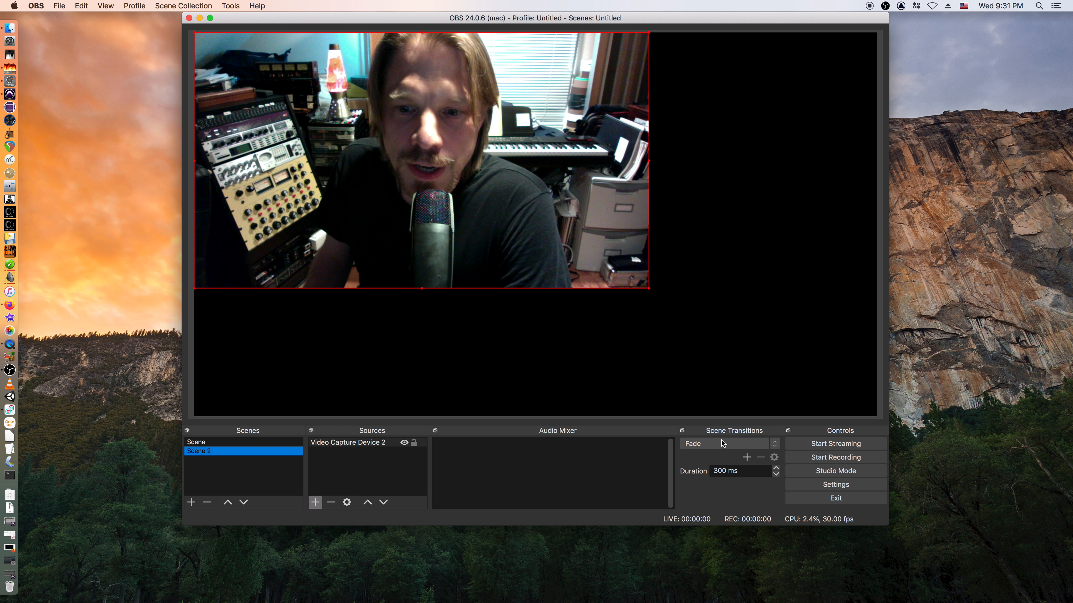
- Set the scene transition to Cut and test it by switching to Scene and back to Scene 2
{"action": "left_click", "coordinate": [774, 444]}
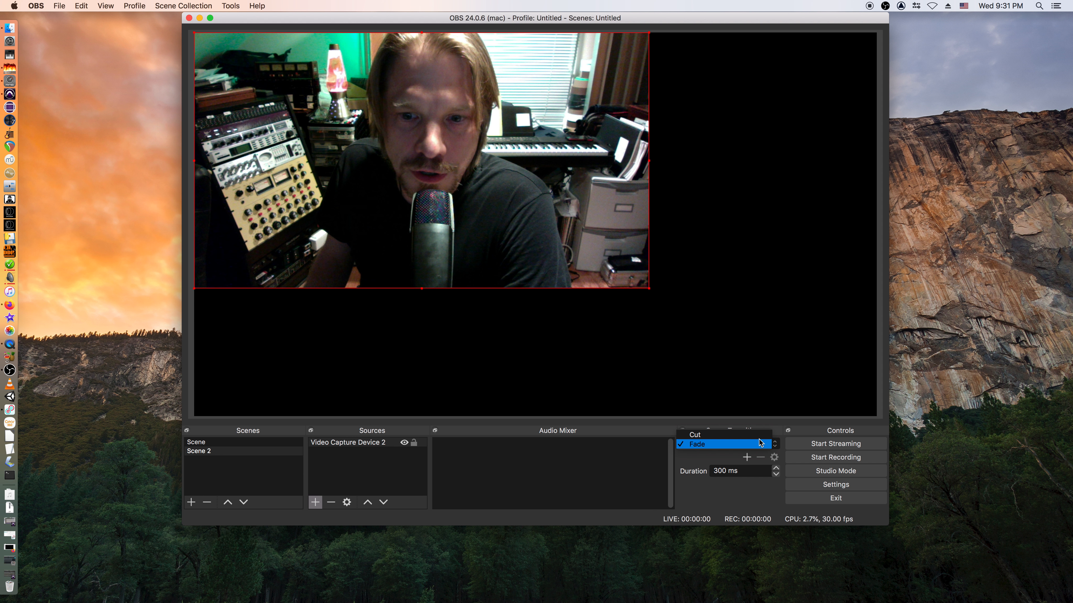
{"action": "left_click", "coordinate": [718, 434]}
{"action": "left_click", "coordinate": [196, 446]}
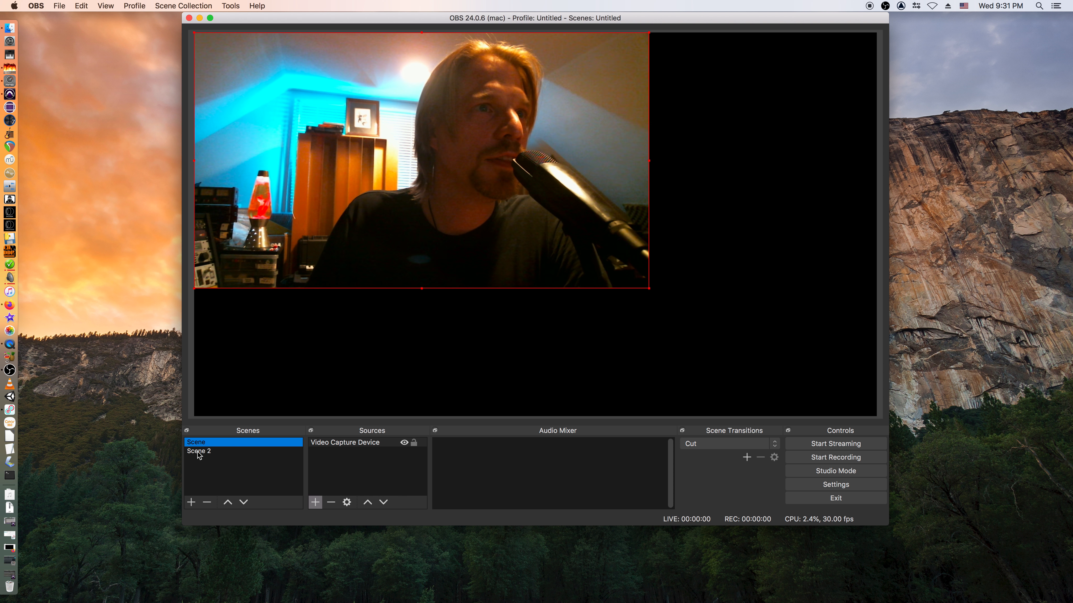
{"action": "left_click", "coordinate": [199, 453]}
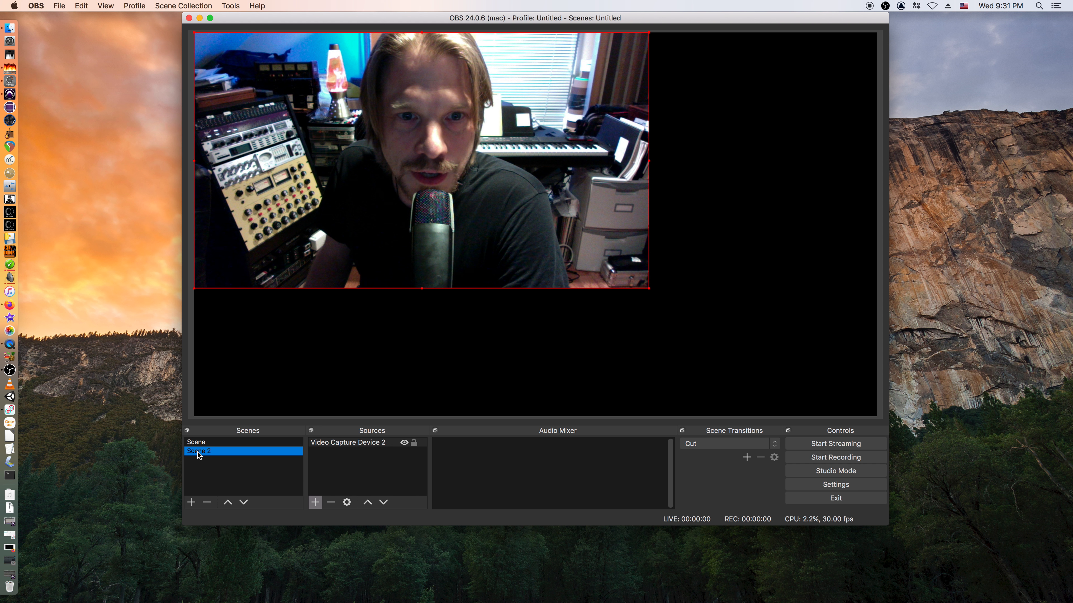
- Set the scene transition to Fade with a duration of 500 ms and switch to Scene to test it
{"action": "left_click", "coordinate": [737, 443]}
{"action": "left_click", "coordinate": [737, 454]}
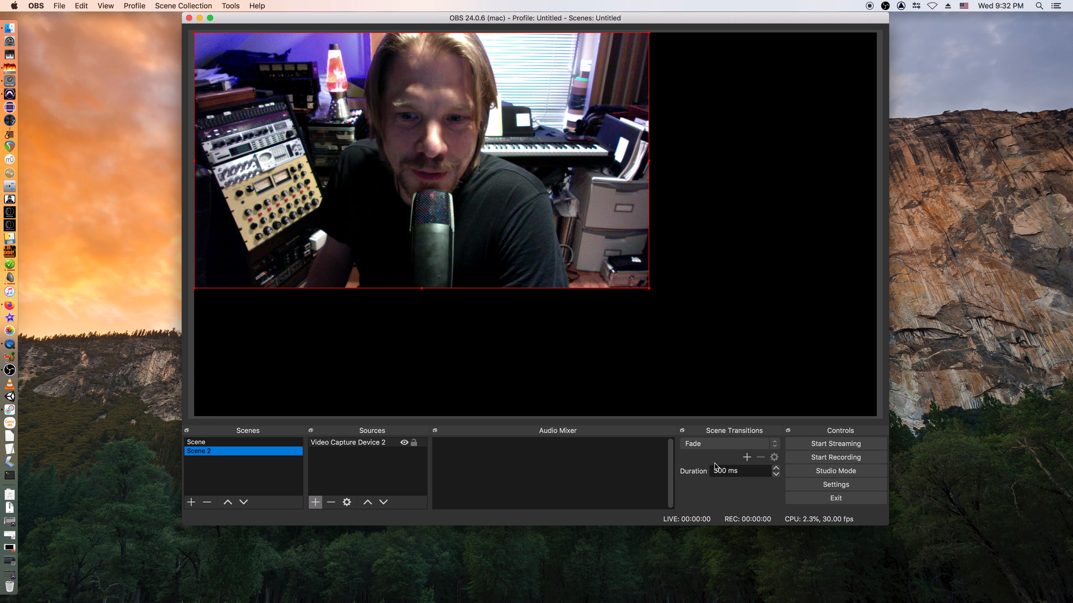
{"action": "left_click", "coordinate": [716, 471]}
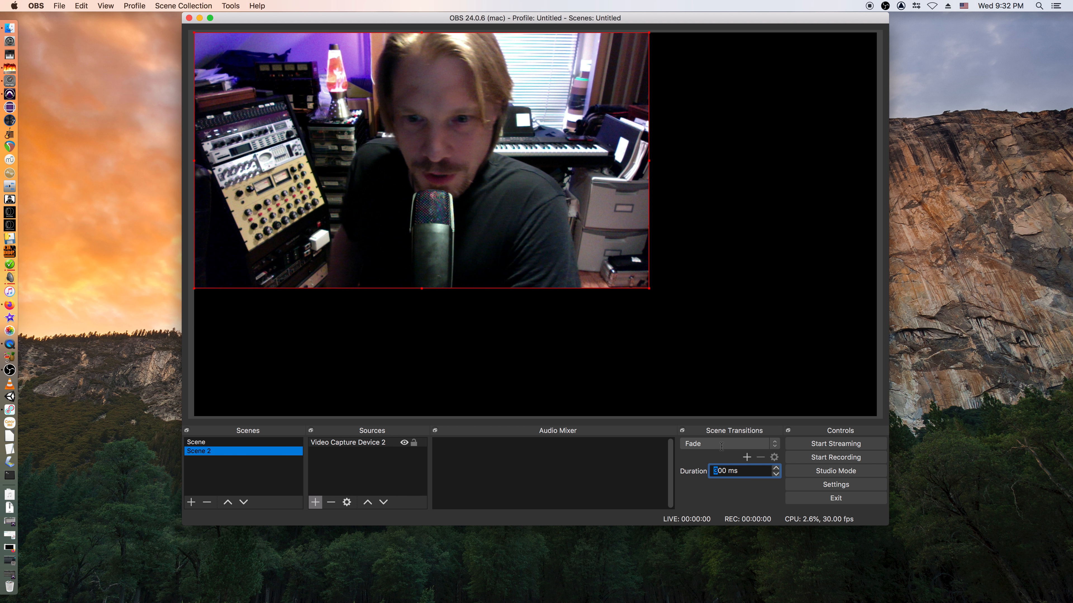
{"action": "key", "text": "Up"}
{"action": "key", "text": "Up"}
{"action": "key", "text": "Up"}
{"action": "key", "text": "Up"}
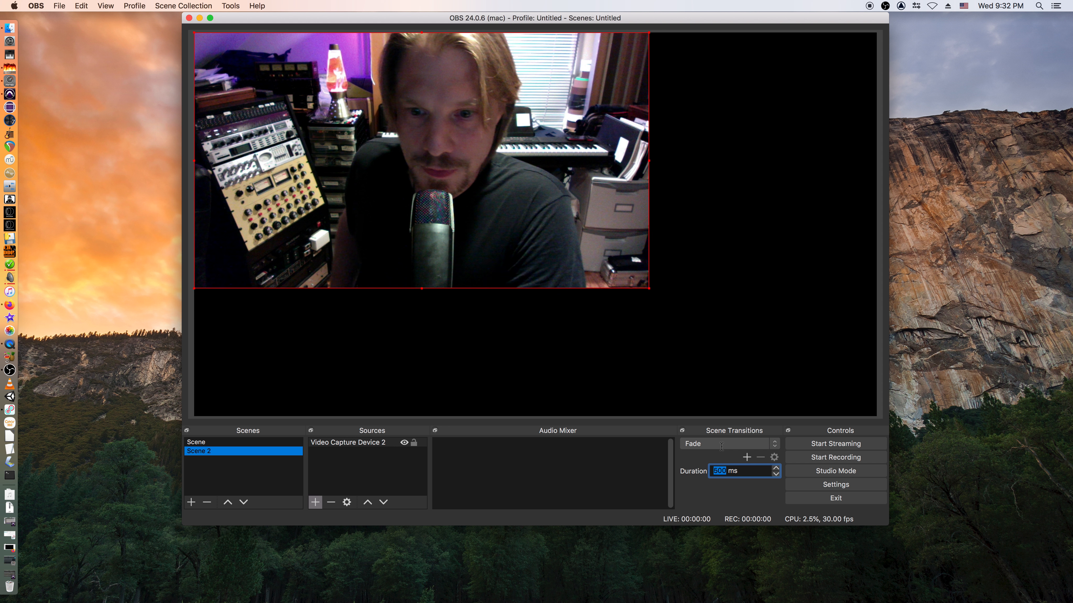
{"action": "left_click", "coordinate": [221, 441]}
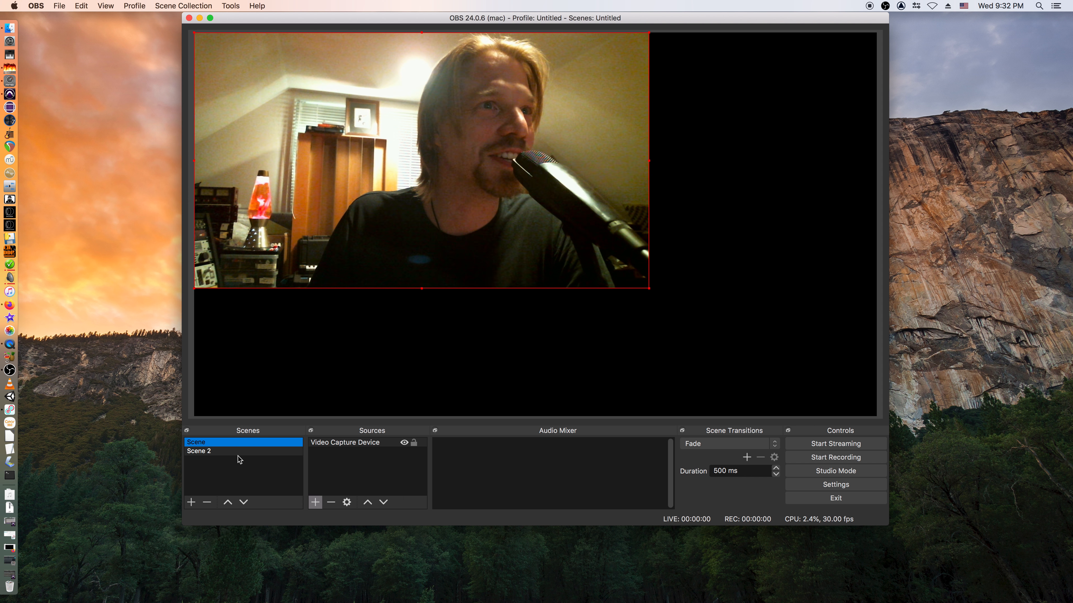
- Set the Fade transition's duration to 300 ms
{"action": "left_click", "coordinate": [716, 471]}
{"action": "key", "text": "BackSpace"}
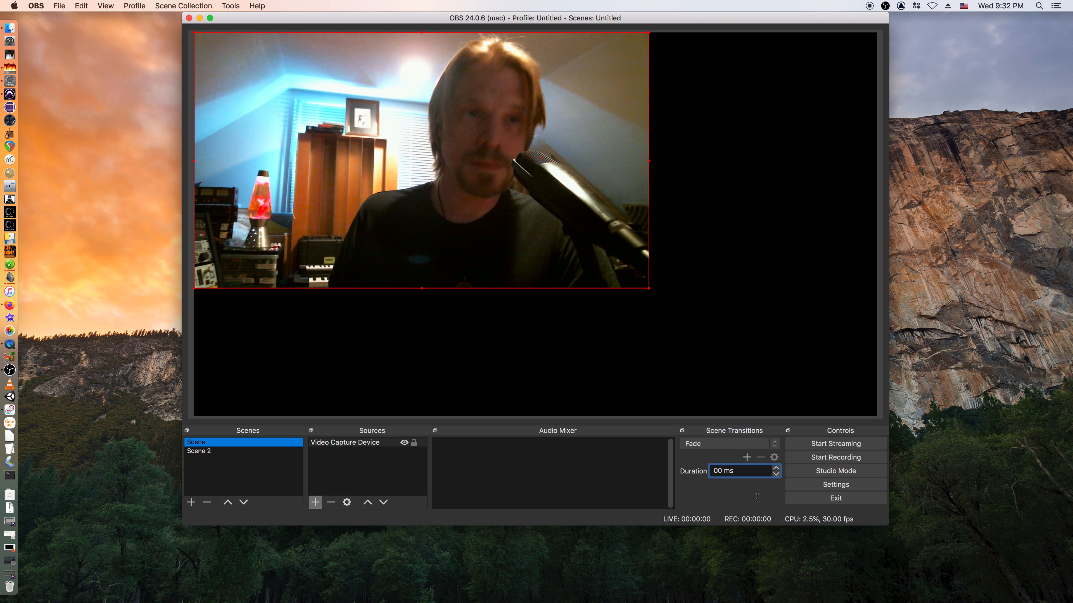
{"action": "type", "text": "3"}
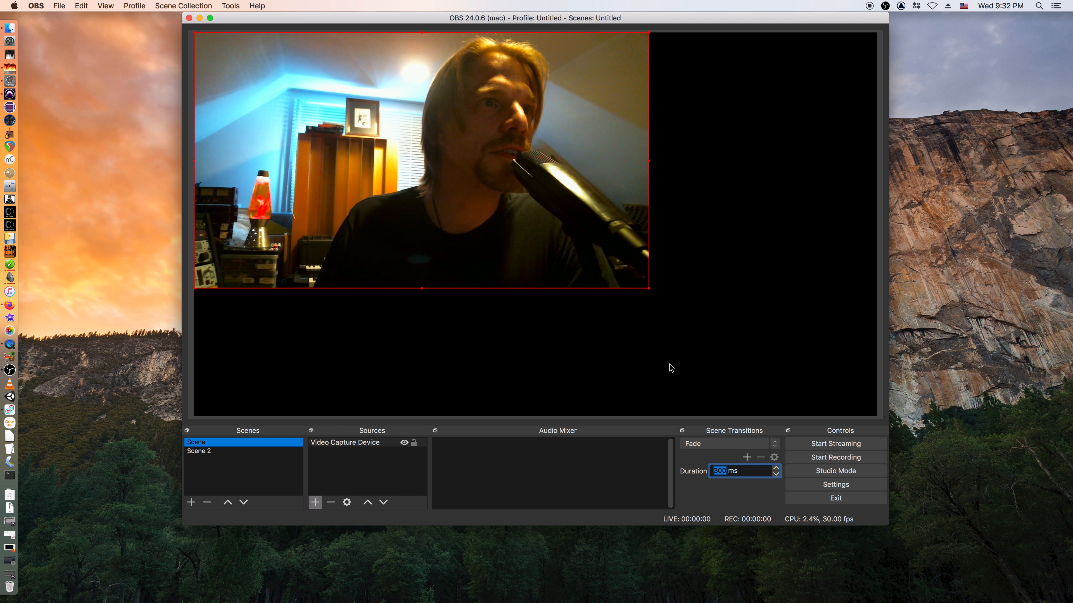
- Select the webcam source in the preview and resize it slightly from its lower-right corner
{"action": "left_click", "coordinate": [649, 292]}
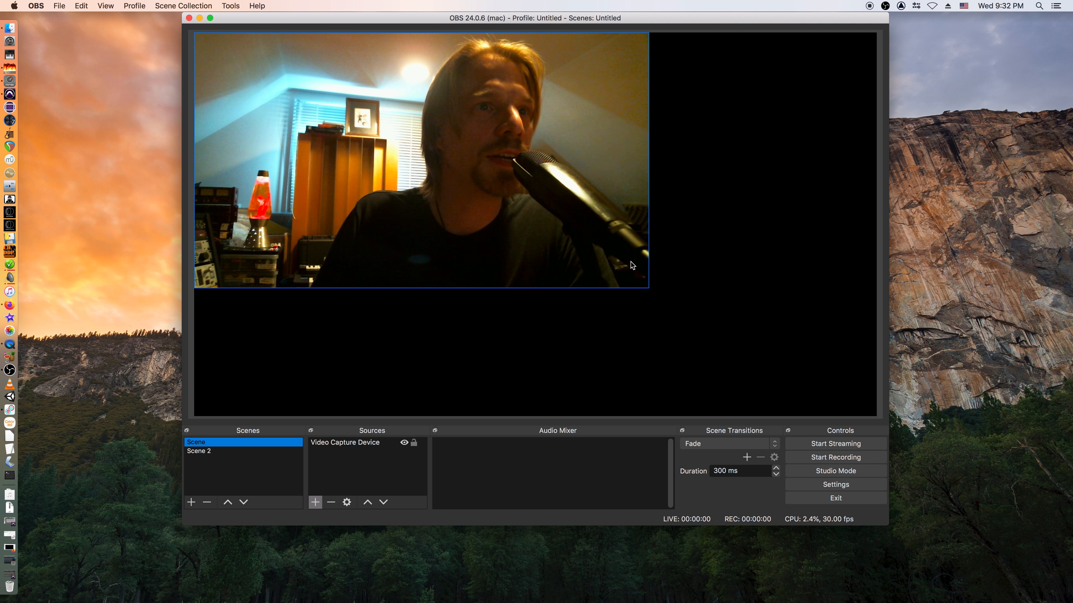
{"action": "left_click", "coordinate": [646, 288]}
{"action": "left_click_drag", "start_coordinate": [649, 292], "coordinate": [610, 294]}
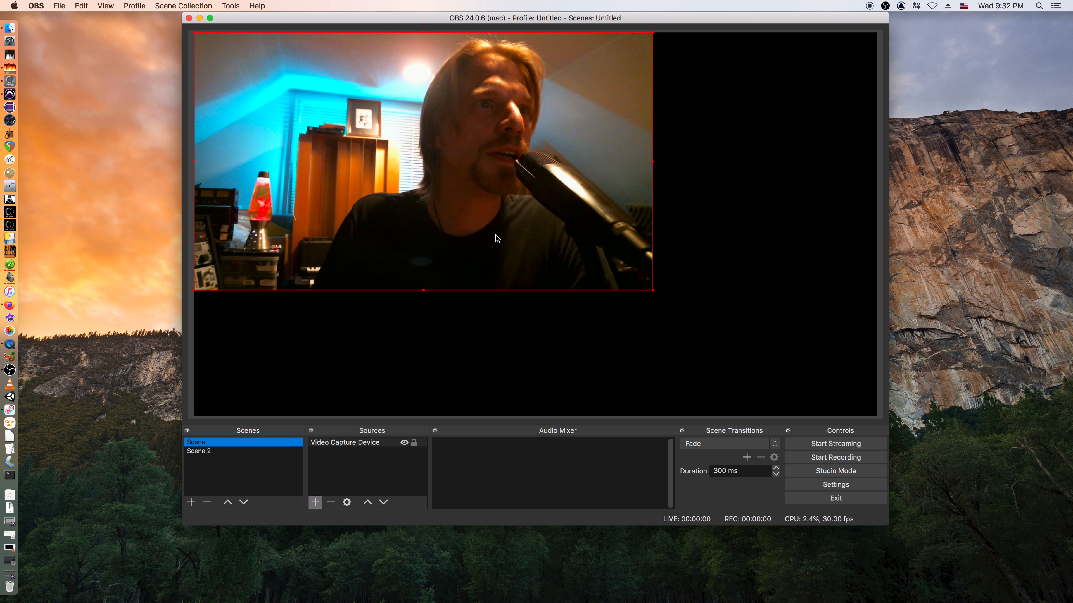
- Transform the webcam source in Scene with Stretch to screen so it fills the whole canvas
{"action": "right_click", "coordinate": [462, 248]}
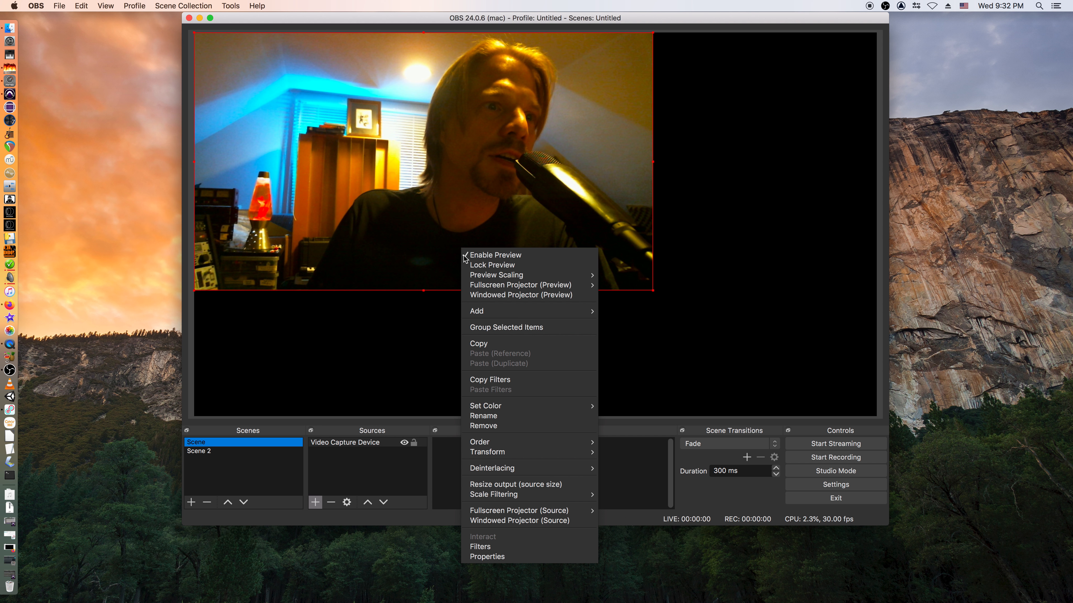
{"action": "mouse_move", "coordinate": [506, 452]}
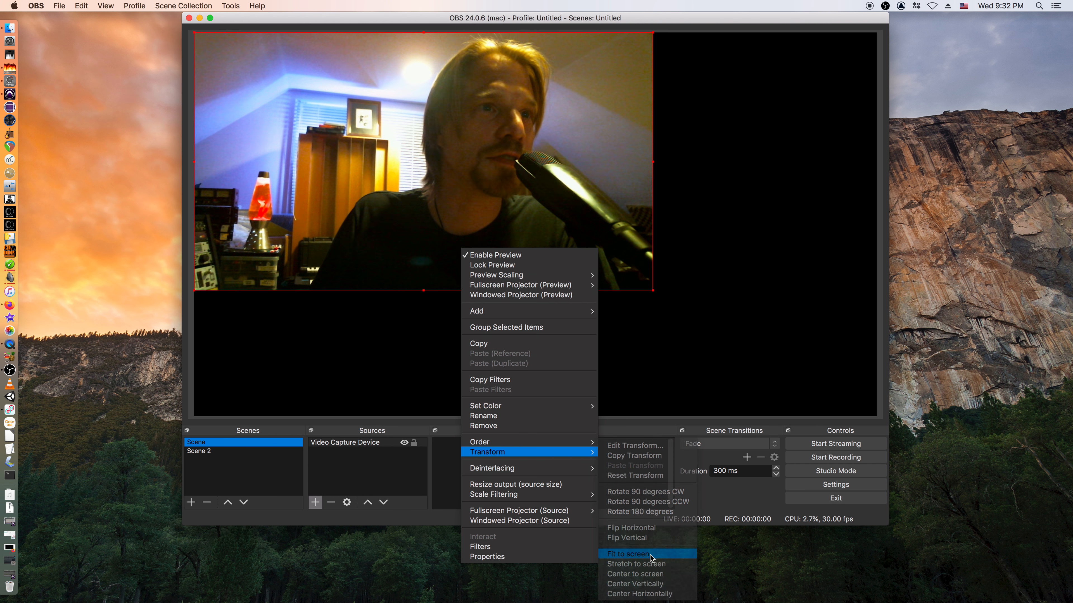
{"action": "left_click", "coordinate": [652, 565]}
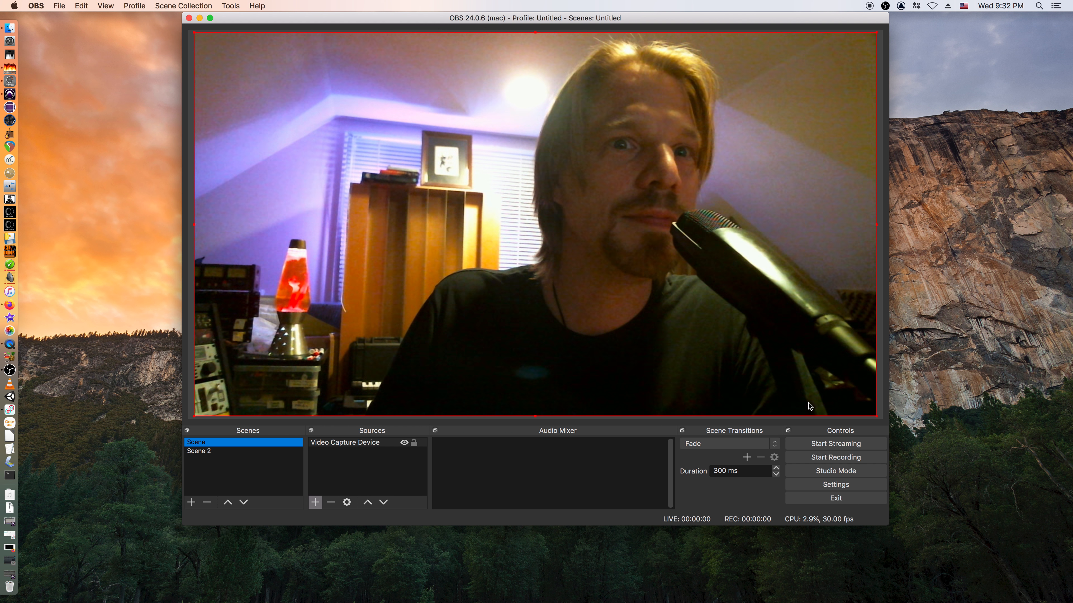
- Shrink the webcam source to about 40% of the canvas width and place it in the canvas's upper-right corner
{"action": "left_click_drag", "start_coordinate": [877, 419], "coordinate": [478, 194]}
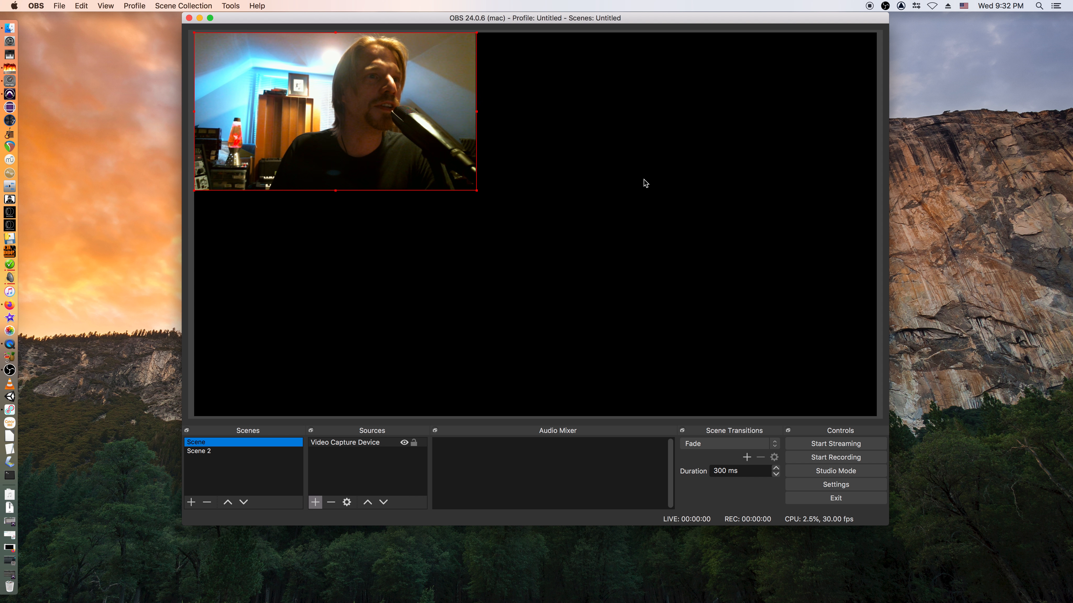
{"action": "left_click_drag", "start_coordinate": [372, 131], "coordinate": [713, 135]}
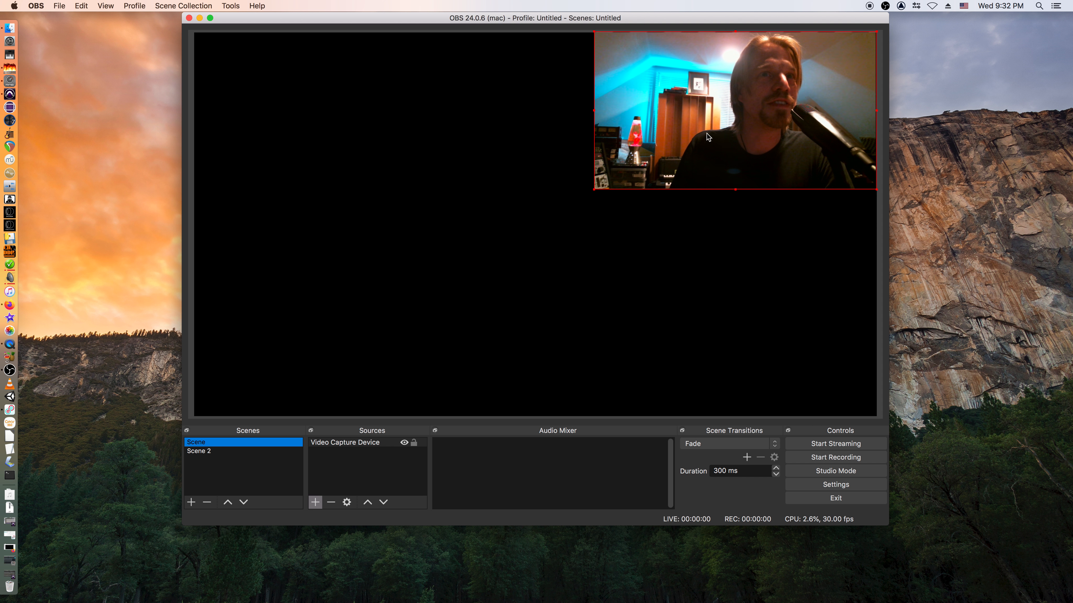
- Shrink the webcam source to about a third of the canvas width, keeping it in the canvas's upper-right corner
{"action": "left_click_drag", "start_coordinate": [593, 189], "coordinate": [643, 166]}
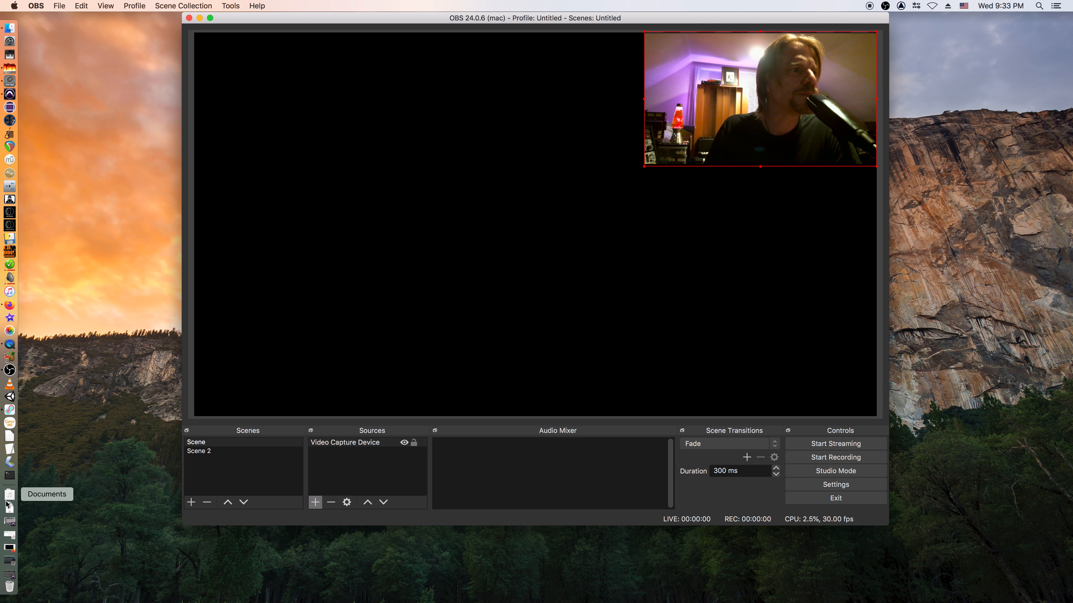
- Restore the minimized Pro Tools Mix window, and bring OBS back in front of it
{"action": "left_click", "coordinate": [11, 573]}
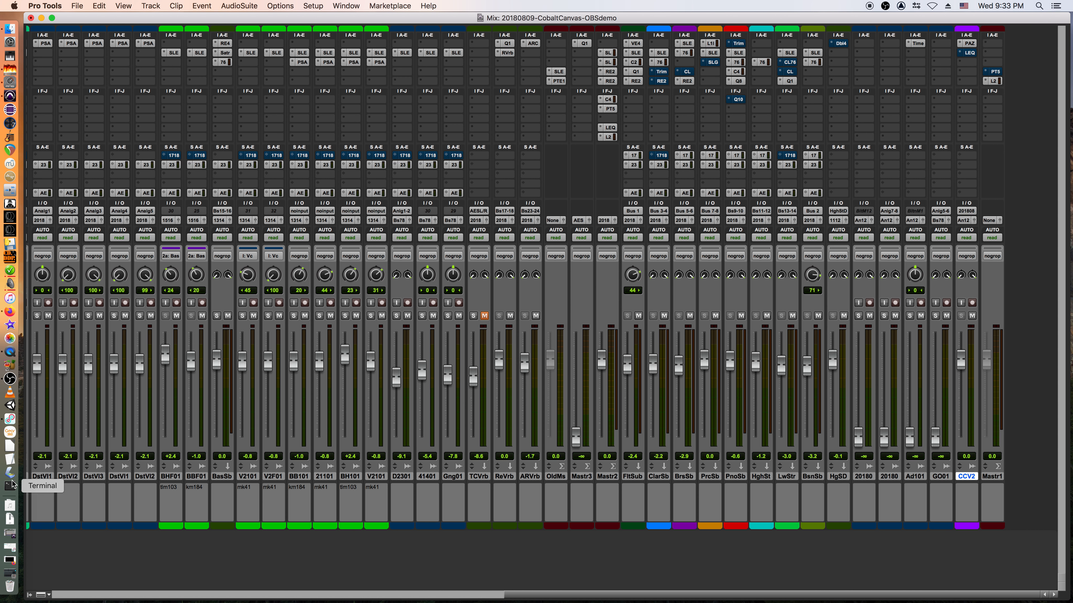
{"action": "left_click", "coordinate": [10, 378]}
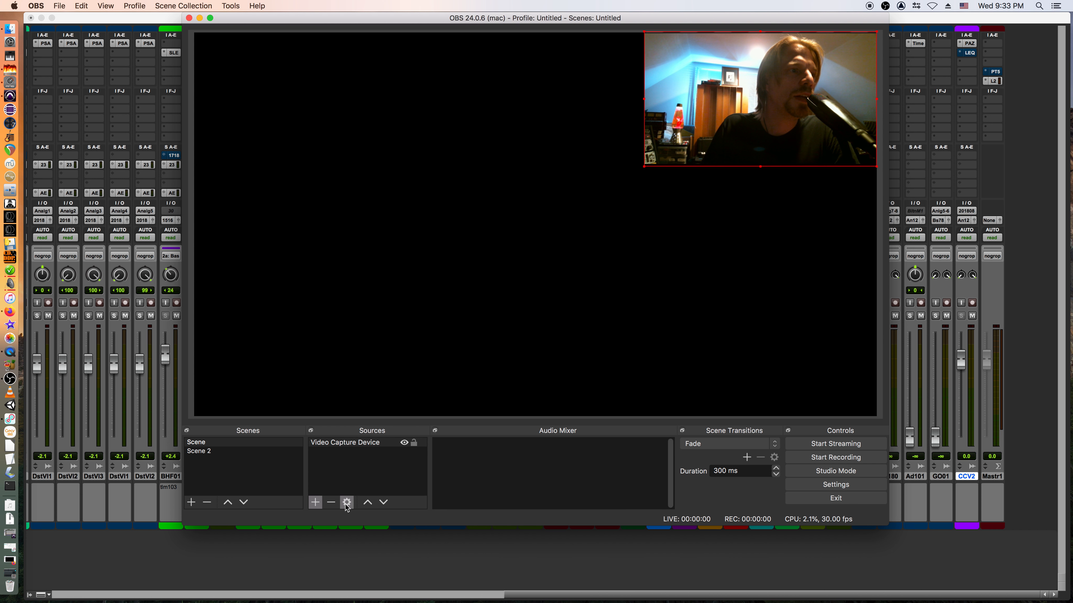
- Add a Display Capture source for display 0 with the cursor shown, and fit it to the screen
{"action": "left_click", "coordinate": [315, 502]}
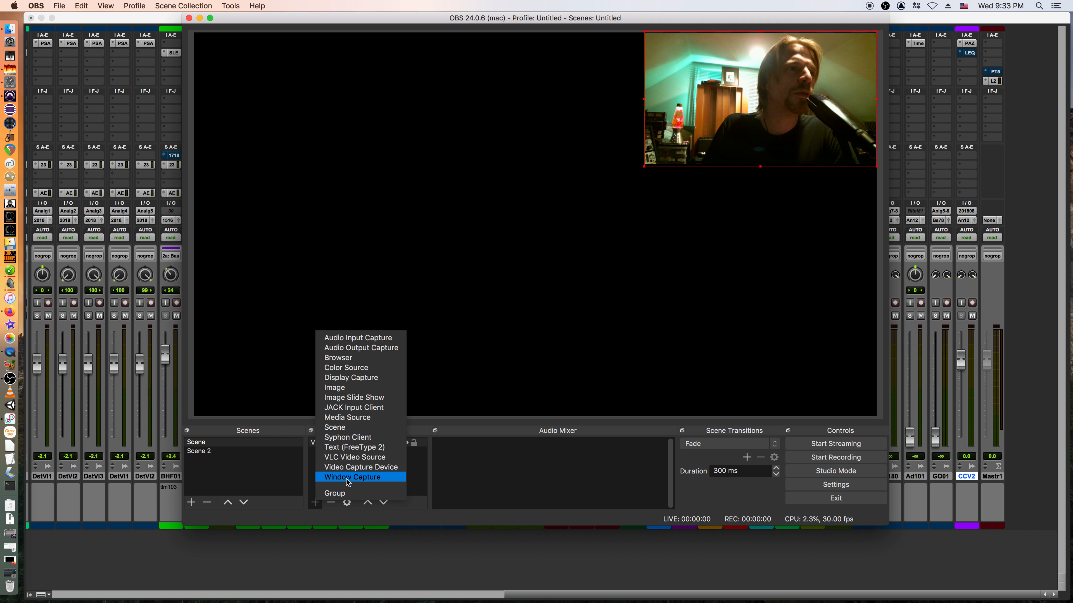
{"action": "left_click", "coordinate": [346, 379]}
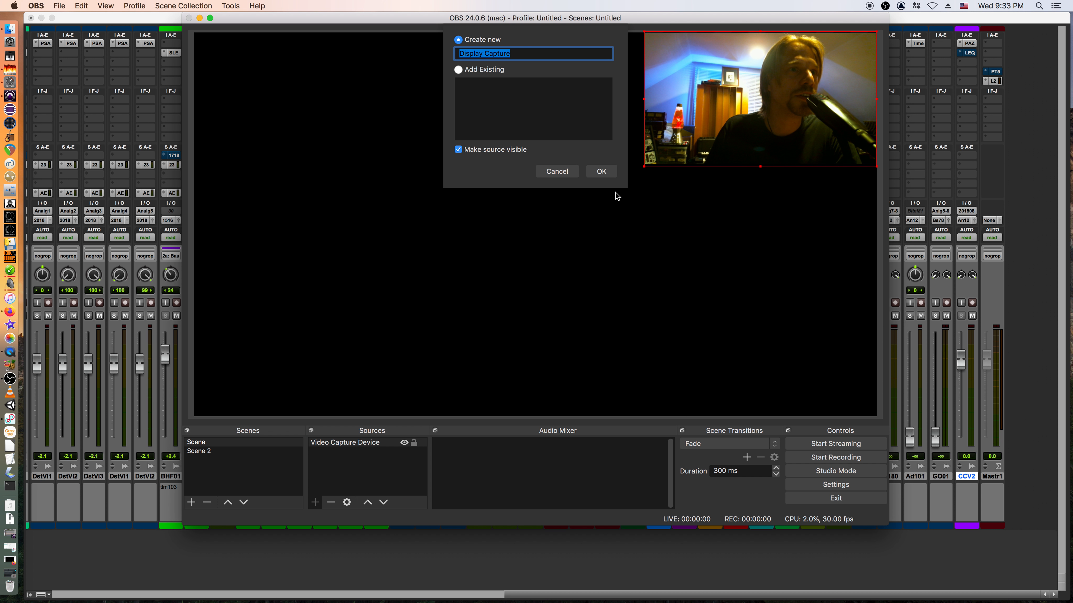
{"action": "left_click", "coordinate": [600, 171]}
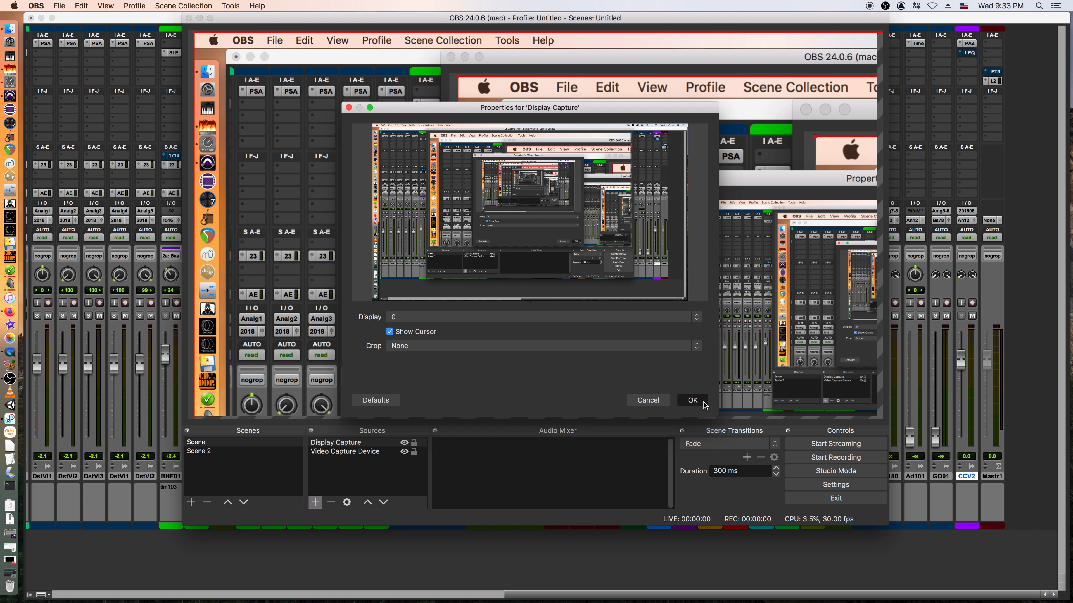
{"action": "left_click", "coordinate": [691, 400]}
{"action": "right_click", "coordinate": [504, 320]}
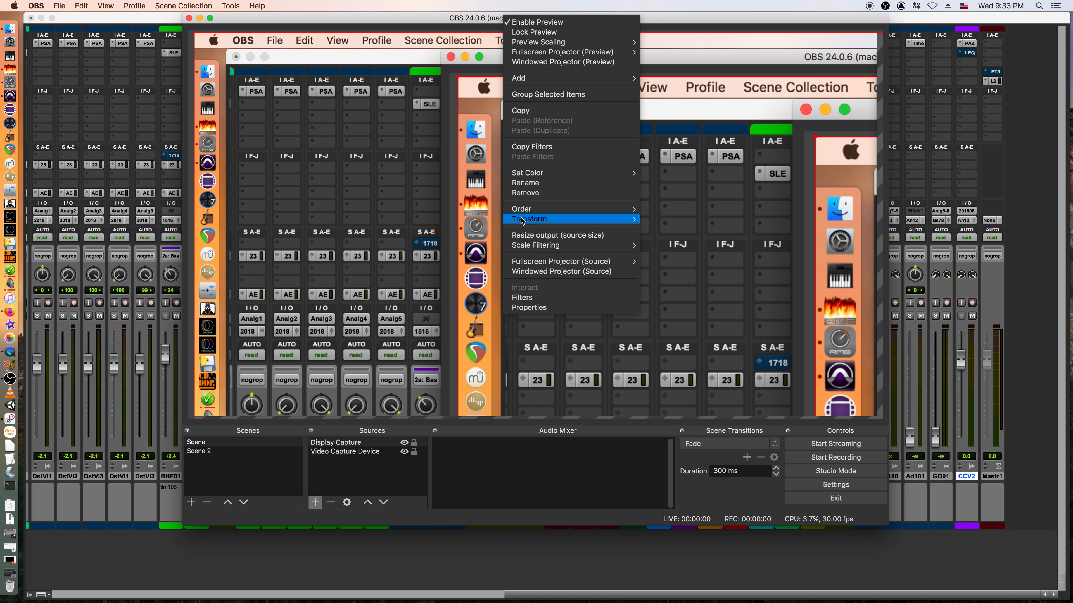
{"action": "mouse_move", "coordinate": [559, 220]}
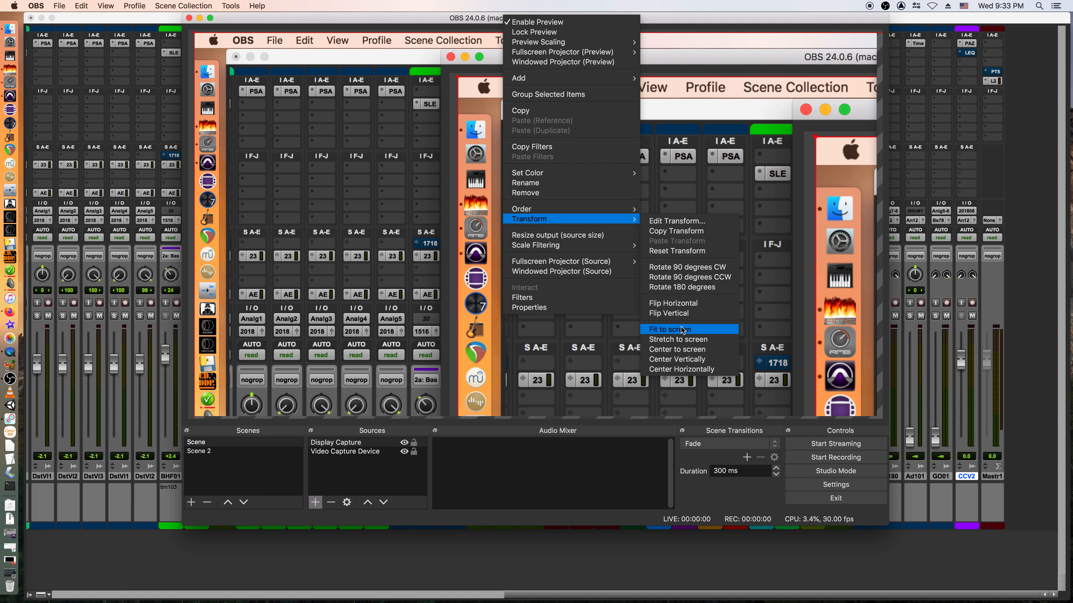
{"action": "left_click", "coordinate": [681, 332]}
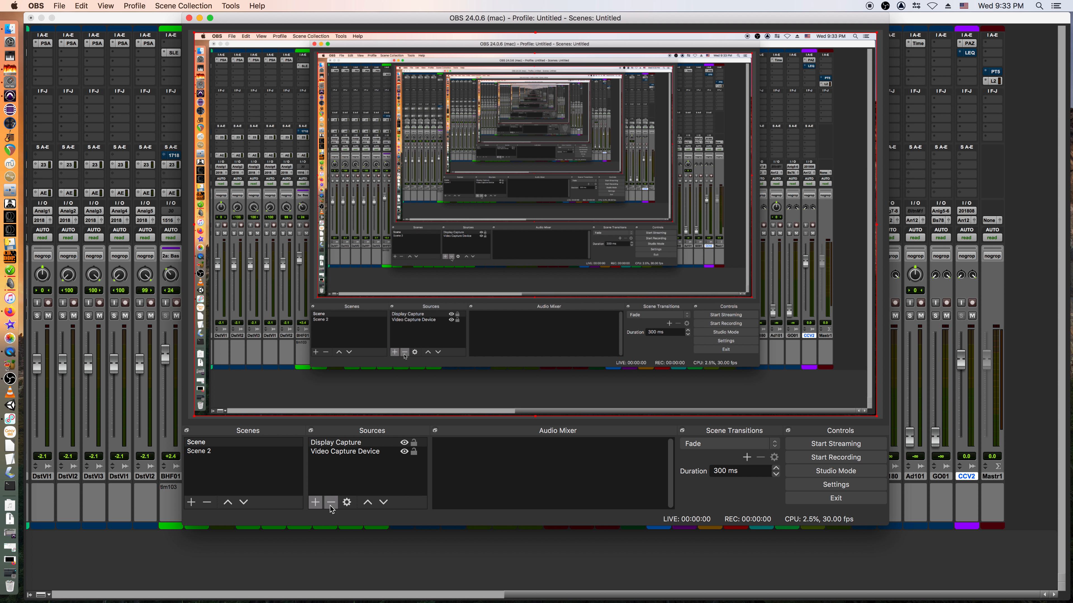
- Remove the Display Capture source from Scene
{"action": "left_click", "coordinate": [338, 443]}
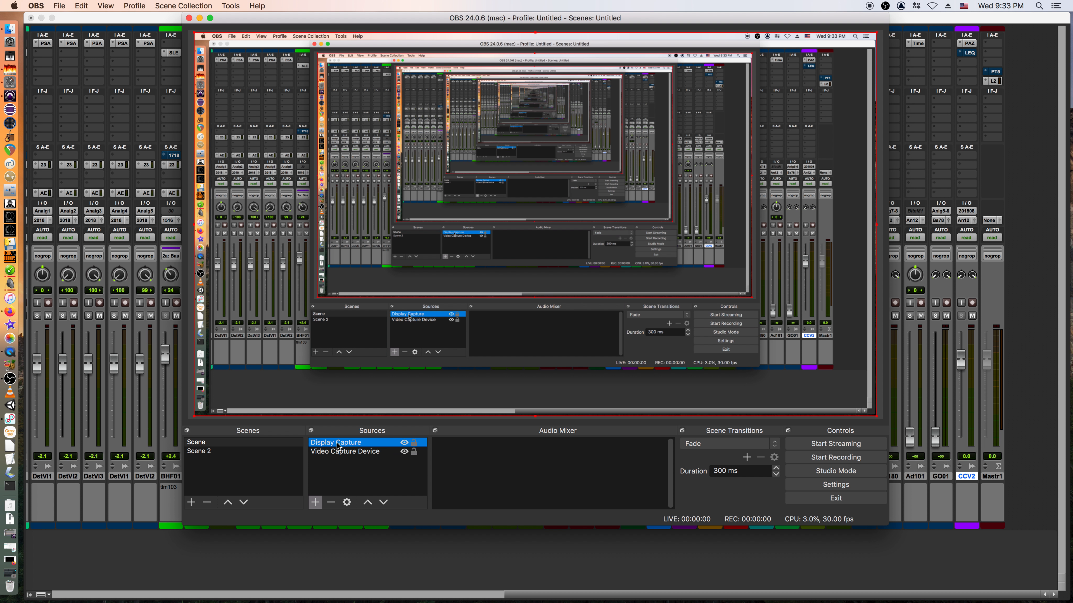
{"action": "left_click", "coordinate": [329, 502]}
{"action": "left_click", "coordinate": [606, 280]}
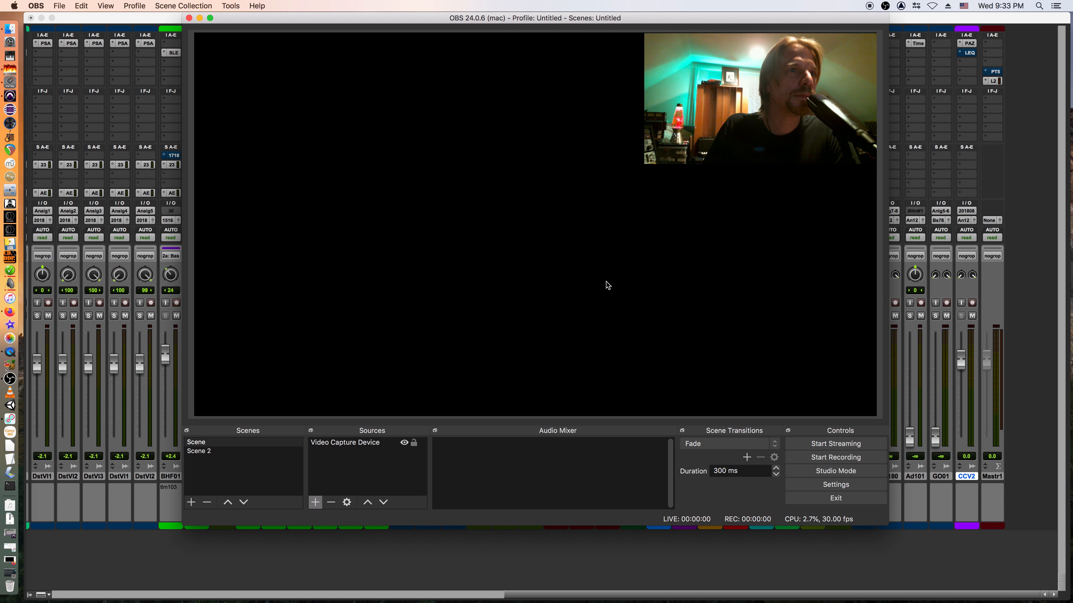
- Add a new Window Capture source named PTMix to Scene
{"action": "left_click", "coordinate": [316, 502]}
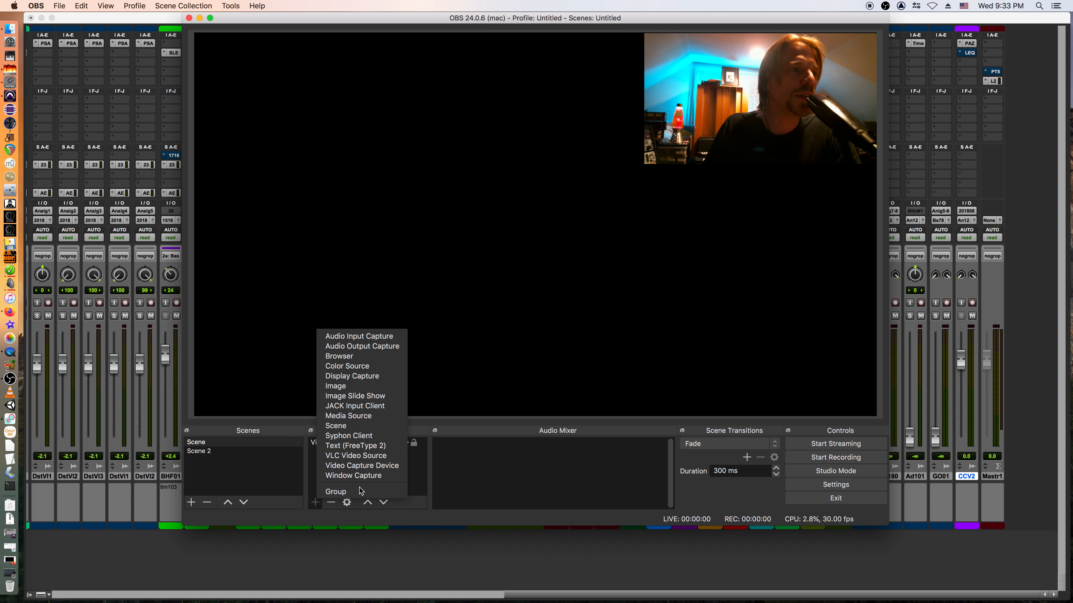
{"action": "left_click", "coordinate": [359, 476]}
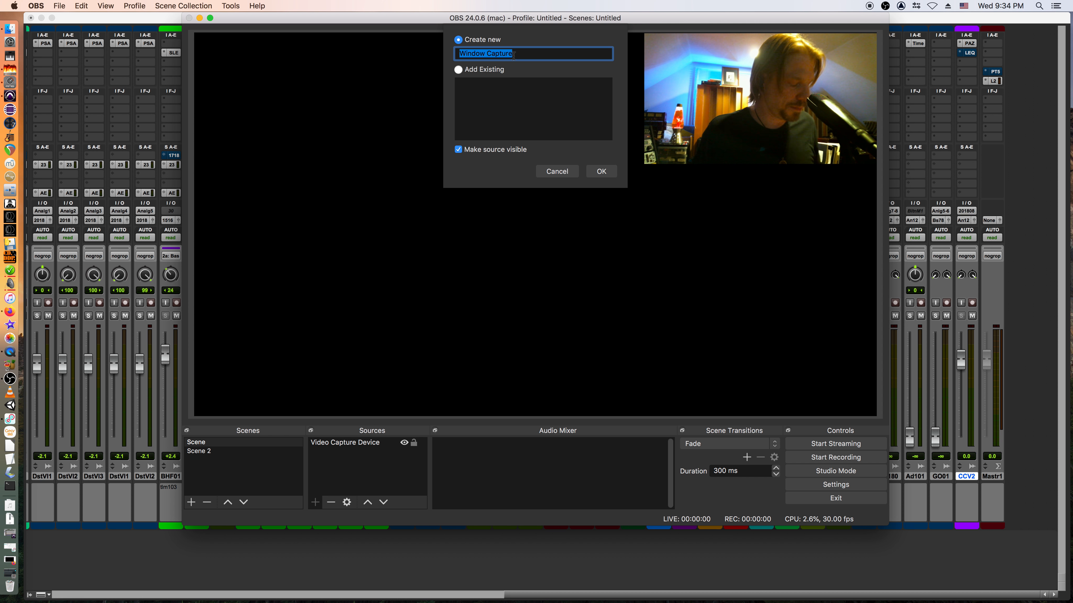
{"action": "type", "text": "PTM<"}
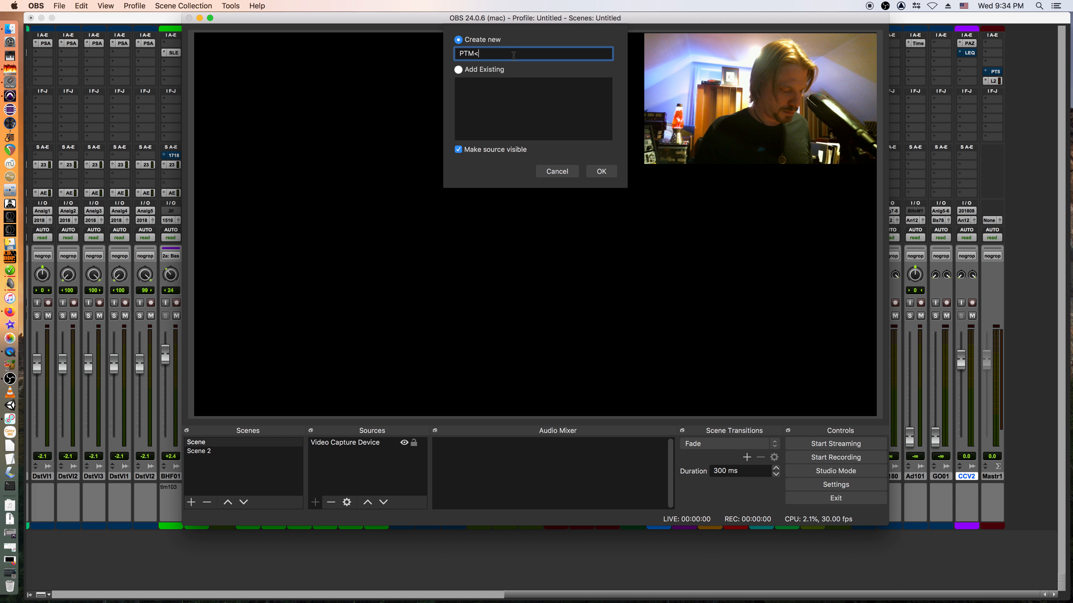
{"action": "key", "text": "BackSpace"}
{"action": "key", "text": "BackSpace"}
{"action": "key", "text": "BackSpace"}
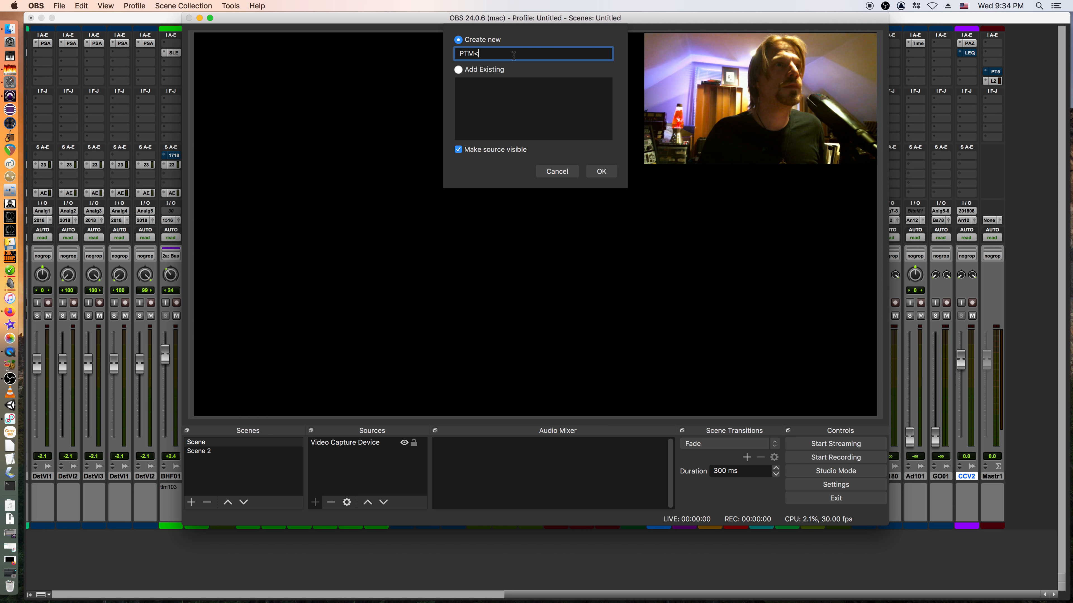
{"action": "type", "text": "ix"}
{"action": "key", "text": "Return"}
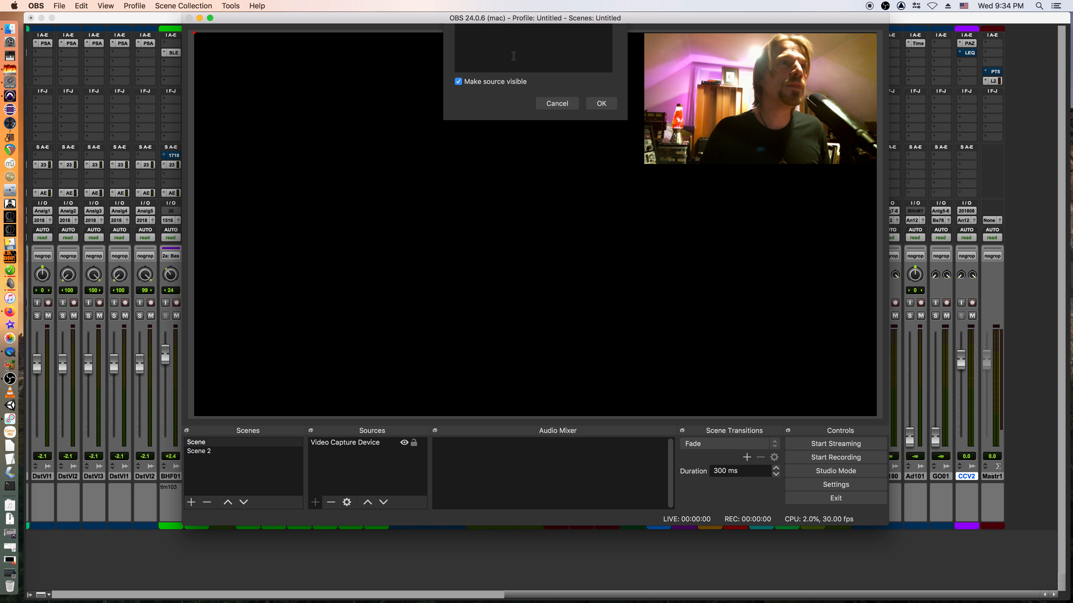
- Set PTMix to capture the window "[Pro Tools] Mix: 20180809-CobaltCanvas-OBSdemo"
{"action": "left_click", "coordinate": [511, 319]}
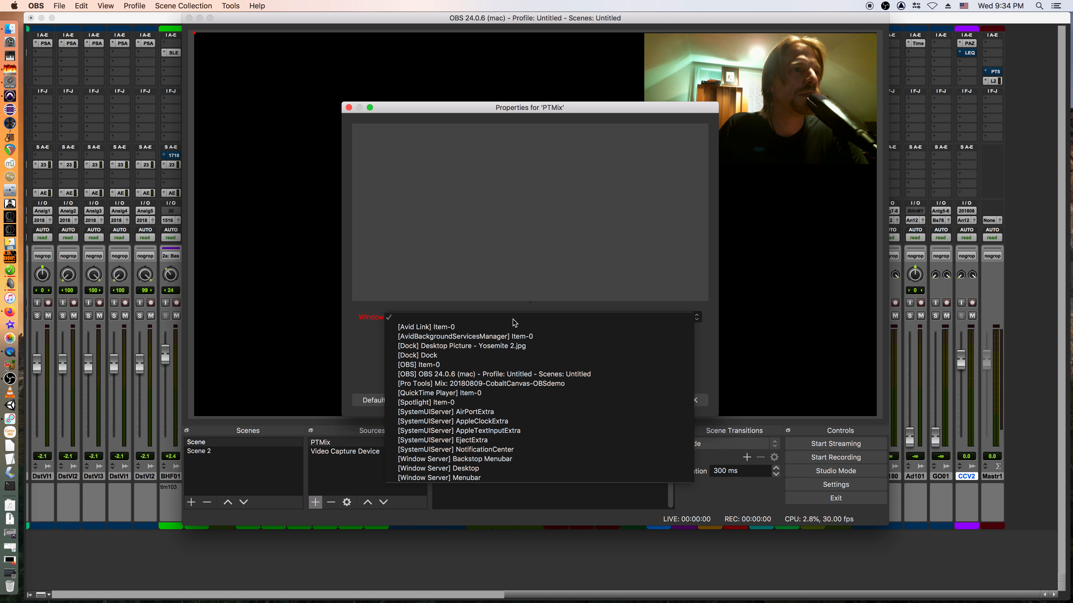
{"action": "left_click", "coordinate": [448, 389]}
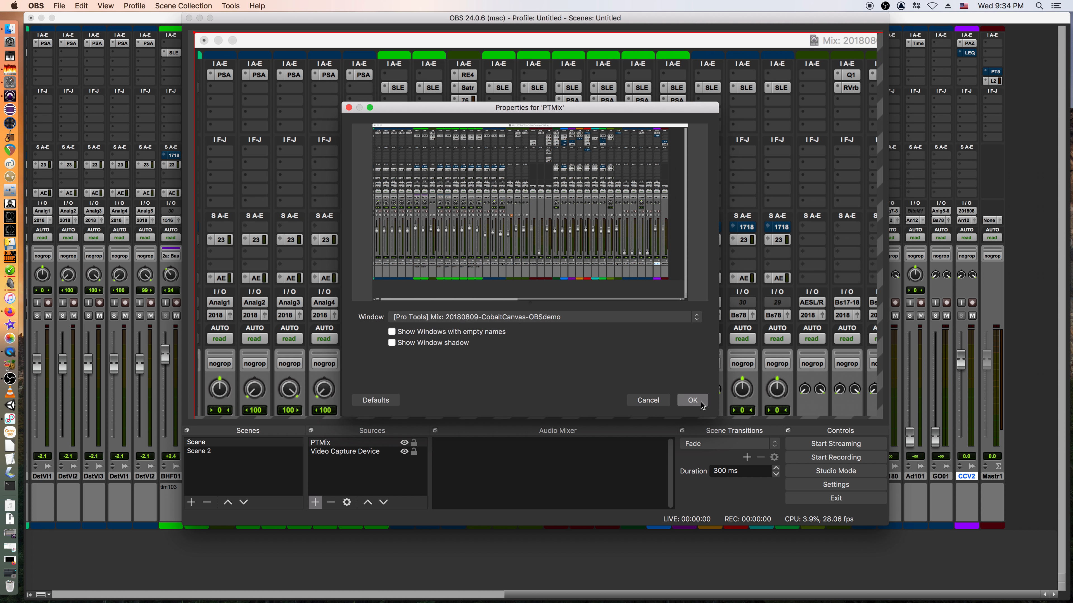
{"action": "left_click", "coordinate": [692, 401]}
- Transform the PTMix source with Fit to screen so it fills the canvas
{"action": "right_click", "coordinate": [543, 267]}
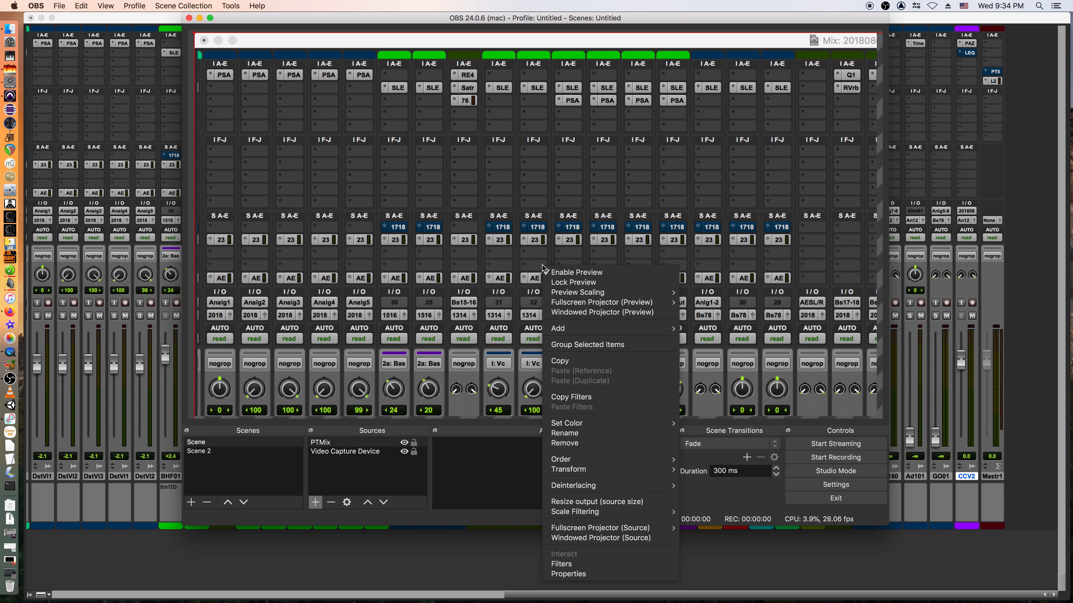
{"action": "mouse_move", "coordinate": [649, 467]}
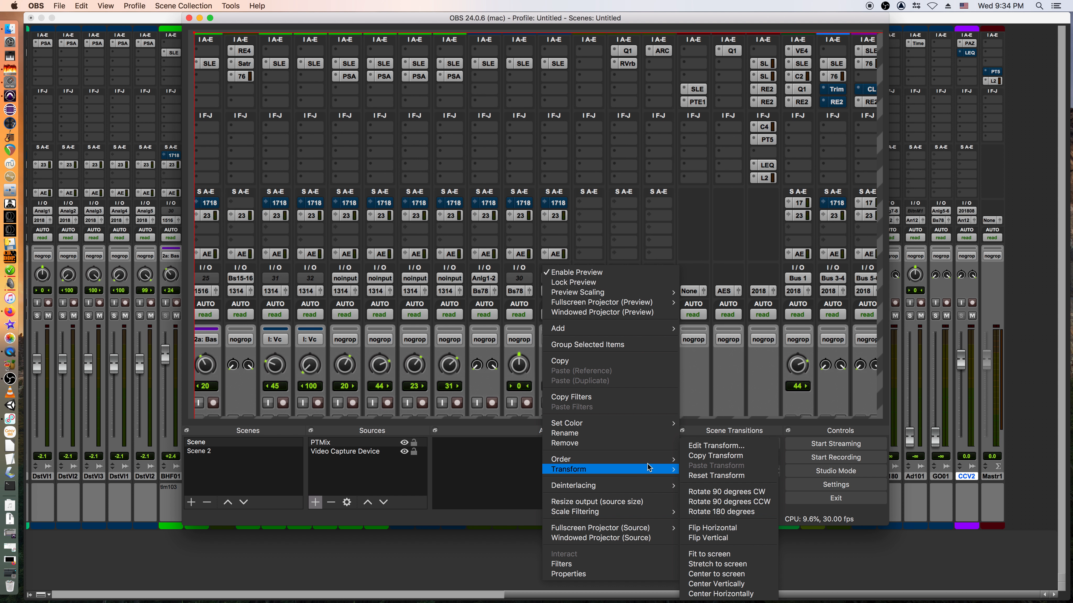
{"action": "left_click", "coordinate": [703, 553]}
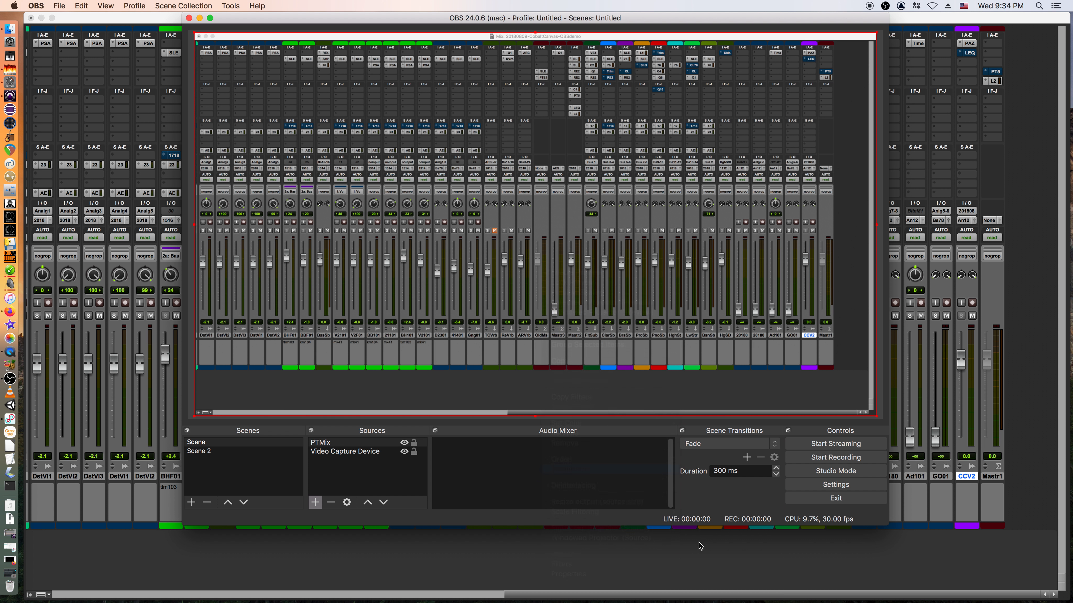
- Move Video Capture Device above PTMix in the source order and back below it
{"action": "left_click", "coordinate": [353, 453]}
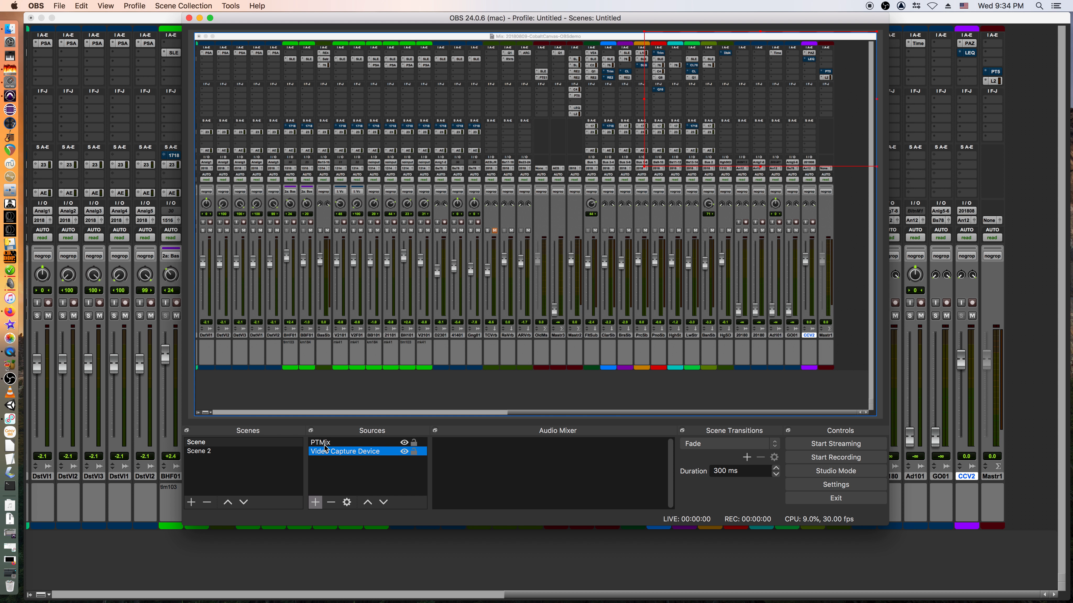
{"action": "left_click", "coordinate": [367, 502]}
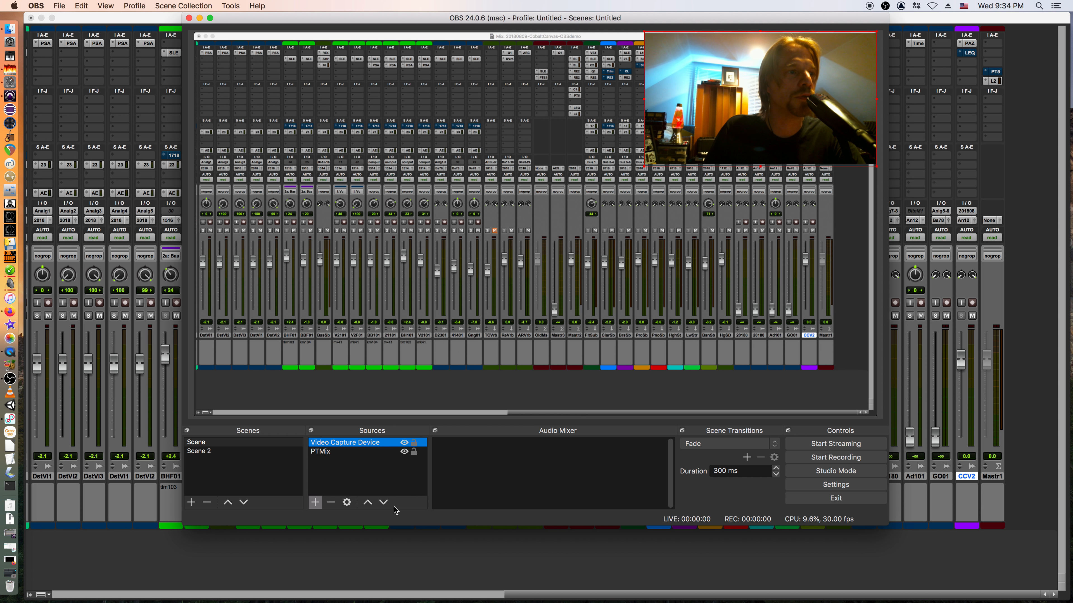
{"action": "left_click", "coordinate": [383, 503]}
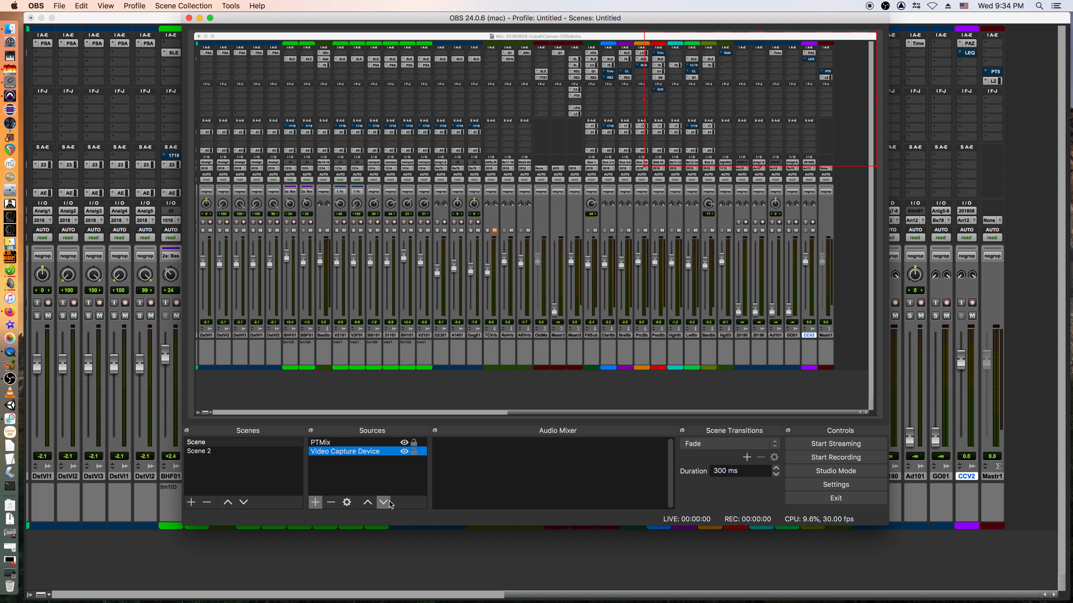
- Shrink the PTMix source to about 70% of the canvas width, and restore it with Fit to screen
{"action": "left_click", "coordinate": [842, 373]}
{"action": "left_click_drag", "start_coordinate": [877, 416], "coordinate": [680, 352]}
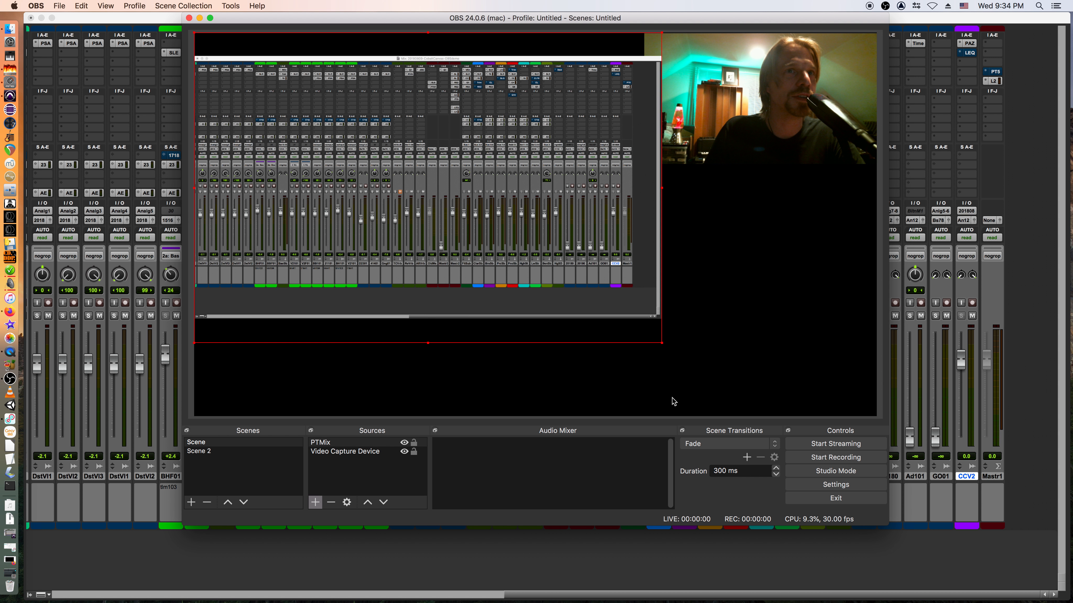
{"action": "right_click", "coordinate": [490, 249]}
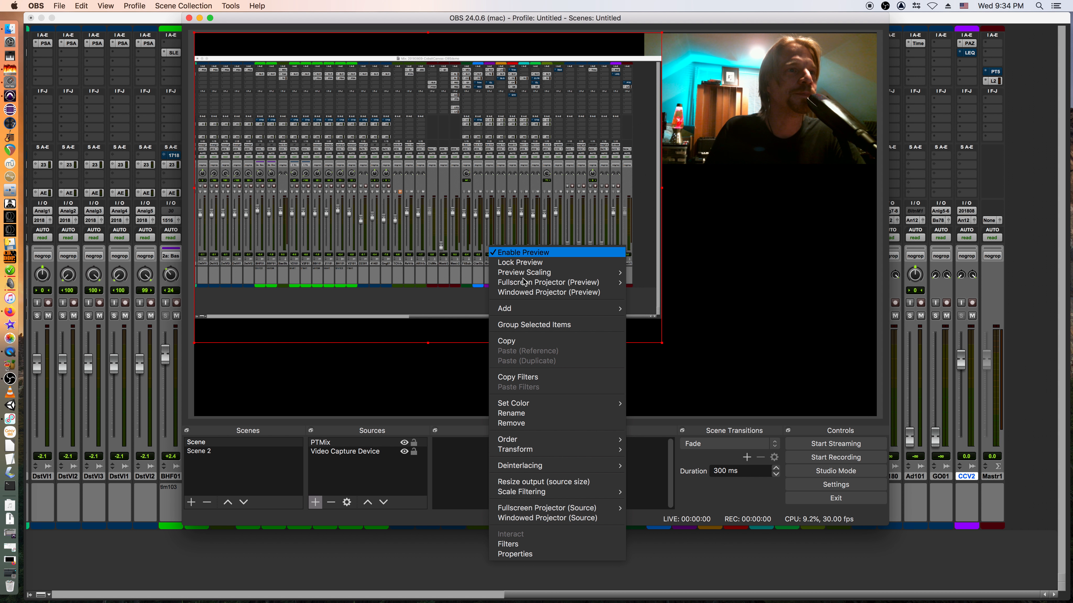
{"action": "mouse_move", "coordinate": [549, 449]}
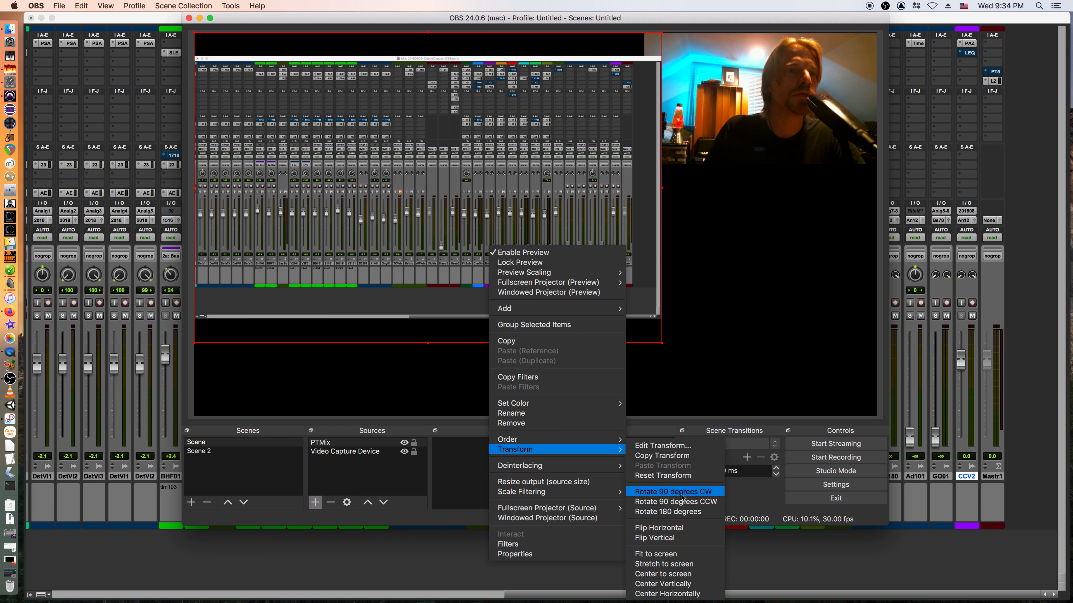
{"action": "left_click", "coordinate": [675, 554]}
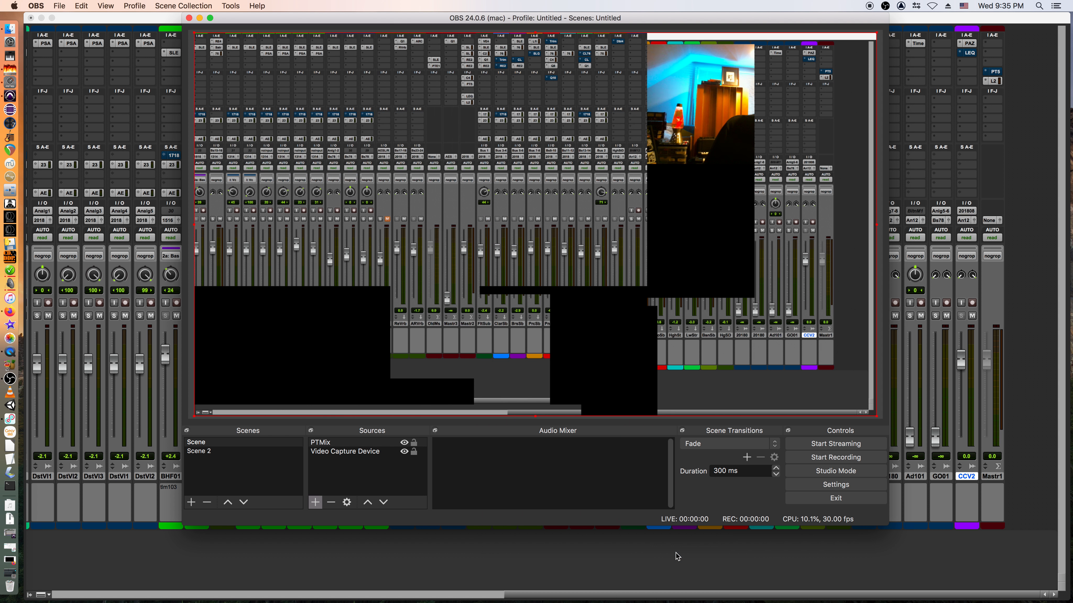
- Move Video Capture Device above PTMix in the source order so the webcam overlays the mix window
{"action": "left_click", "coordinate": [343, 452]}
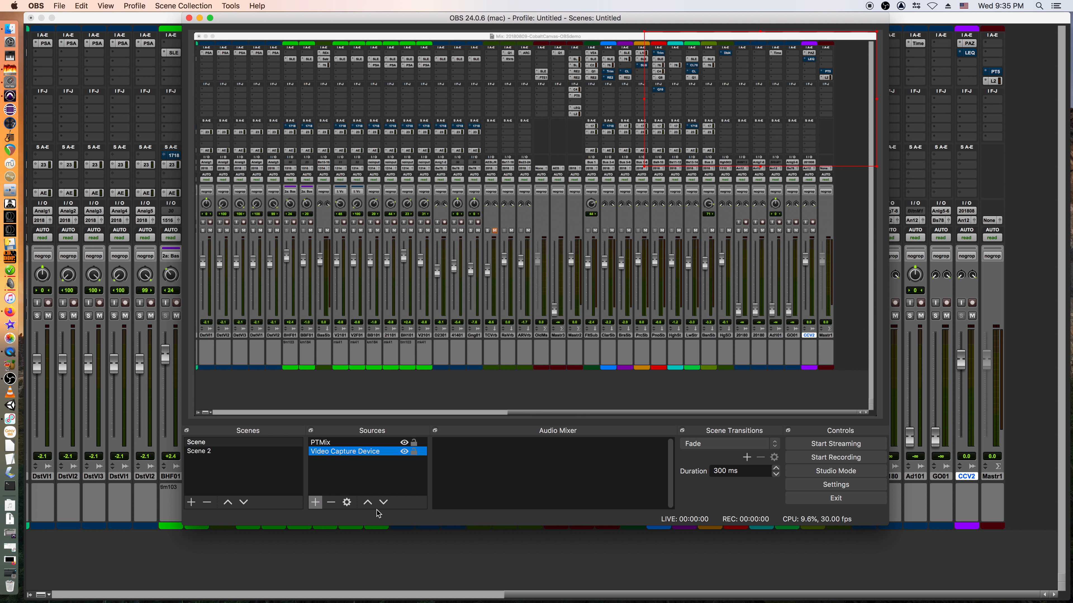
{"action": "left_click", "coordinate": [370, 504]}
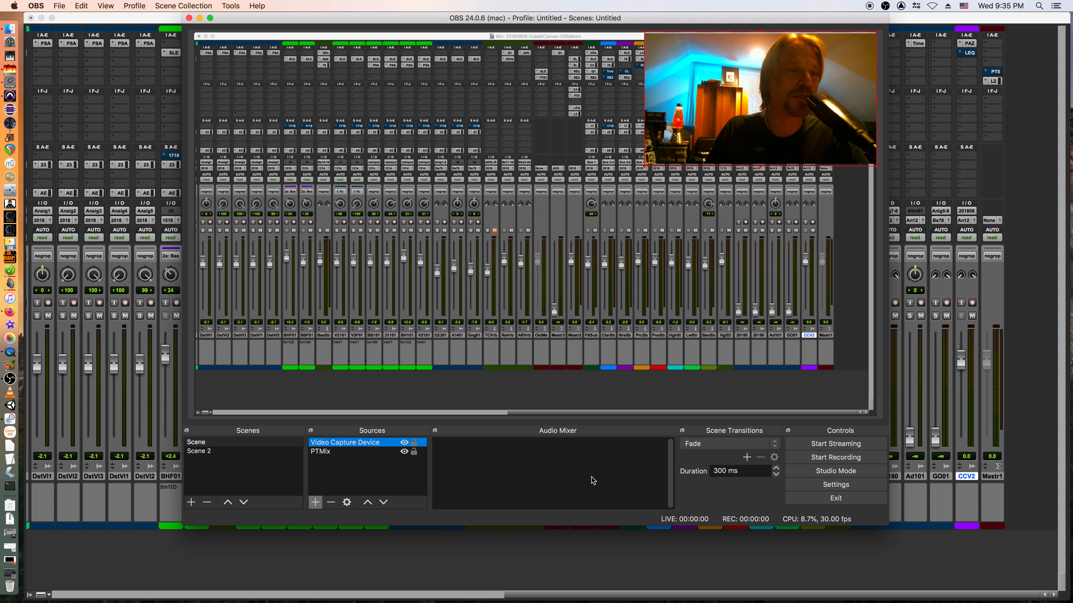
- Add a new Audio Input Capture source with its default name and choose Built-in Microphone as its device
{"action": "left_click", "coordinate": [315, 503]}
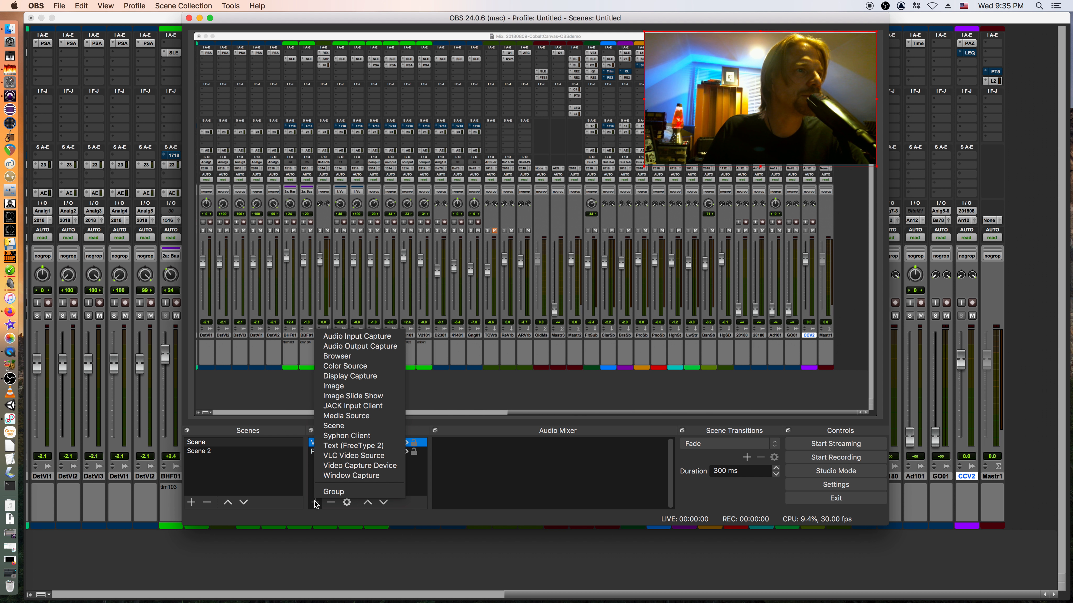
{"action": "left_click", "coordinate": [358, 337]}
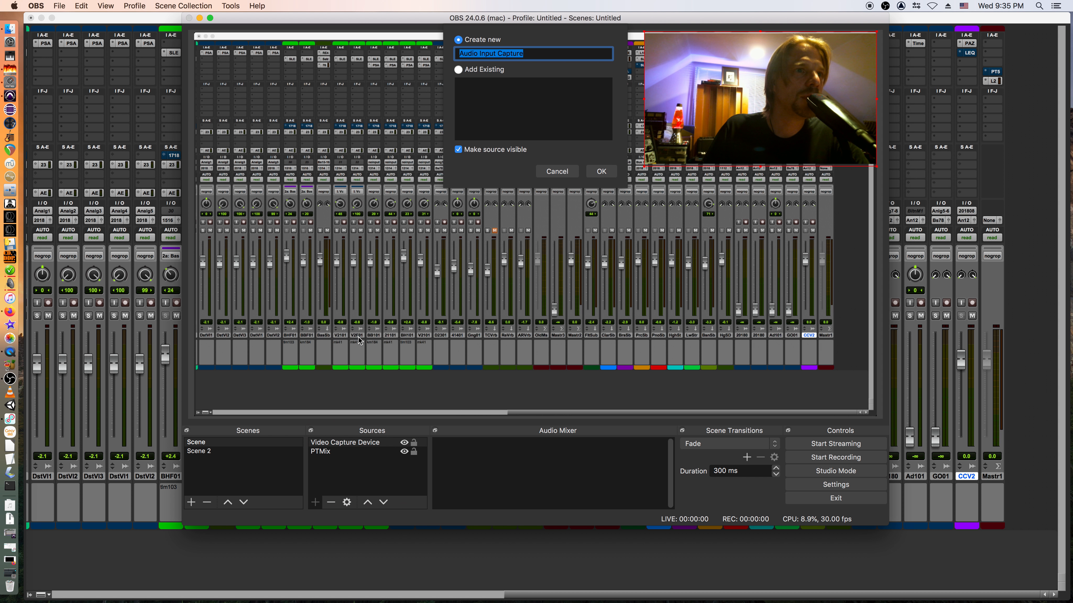
{"action": "left_click", "coordinate": [601, 173]}
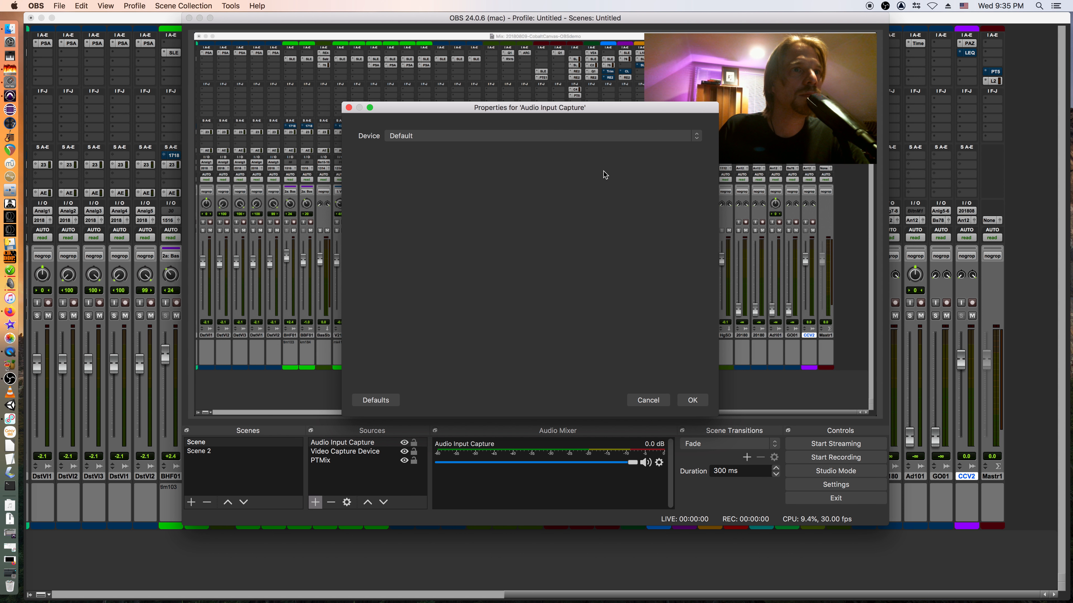
{"action": "left_click", "coordinate": [451, 135]}
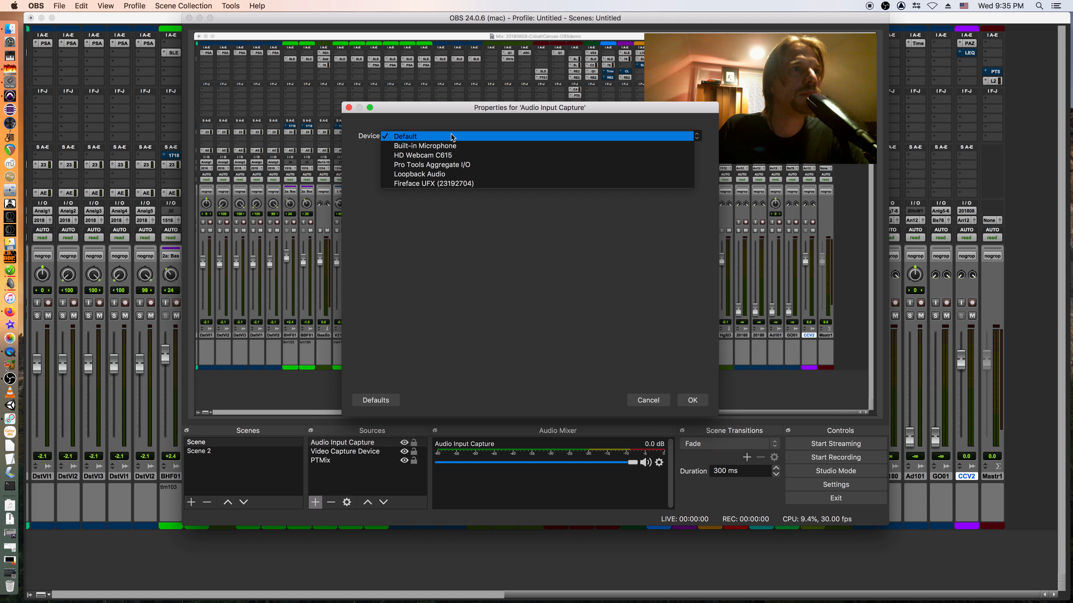
{"action": "left_click", "coordinate": [455, 145]}
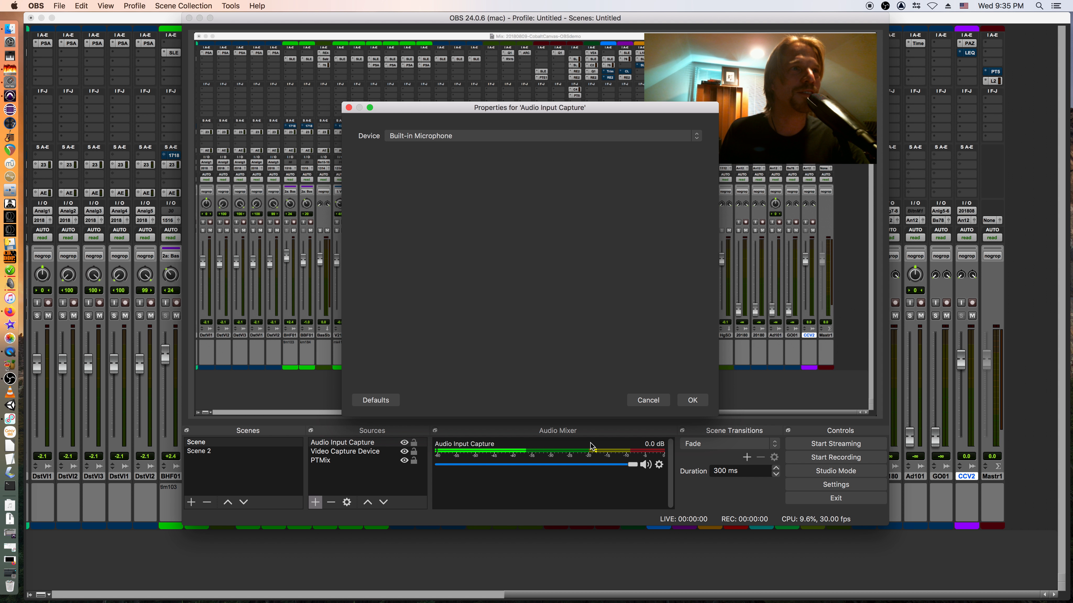
- Change the Audio Input Capture device to Loopback Audio and accept the source properties
{"action": "left_click", "coordinate": [686, 139]}
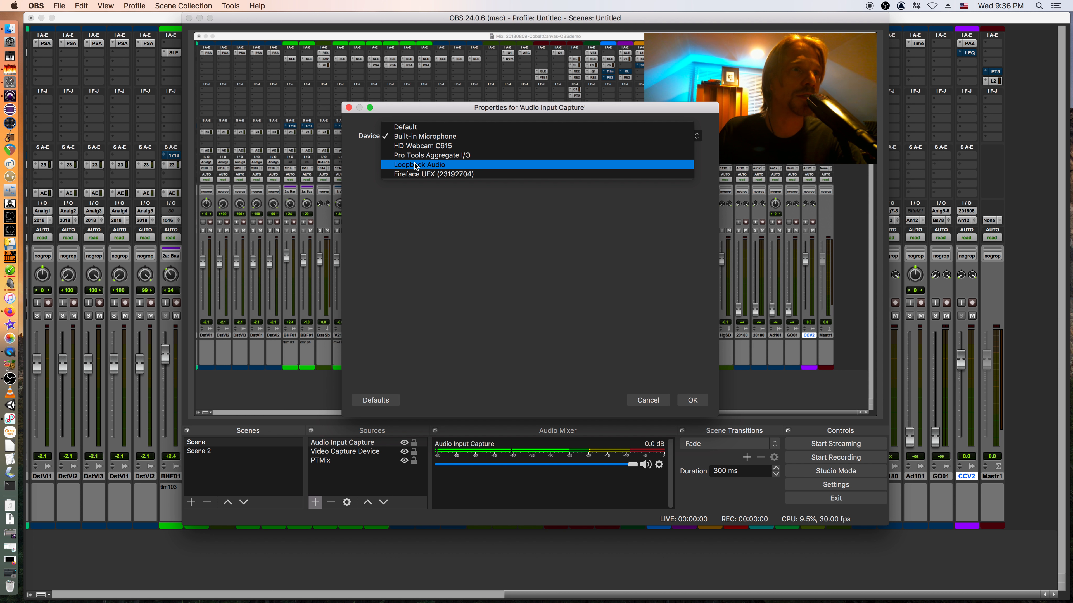
{"action": "left_click", "coordinate": [416, 165]}
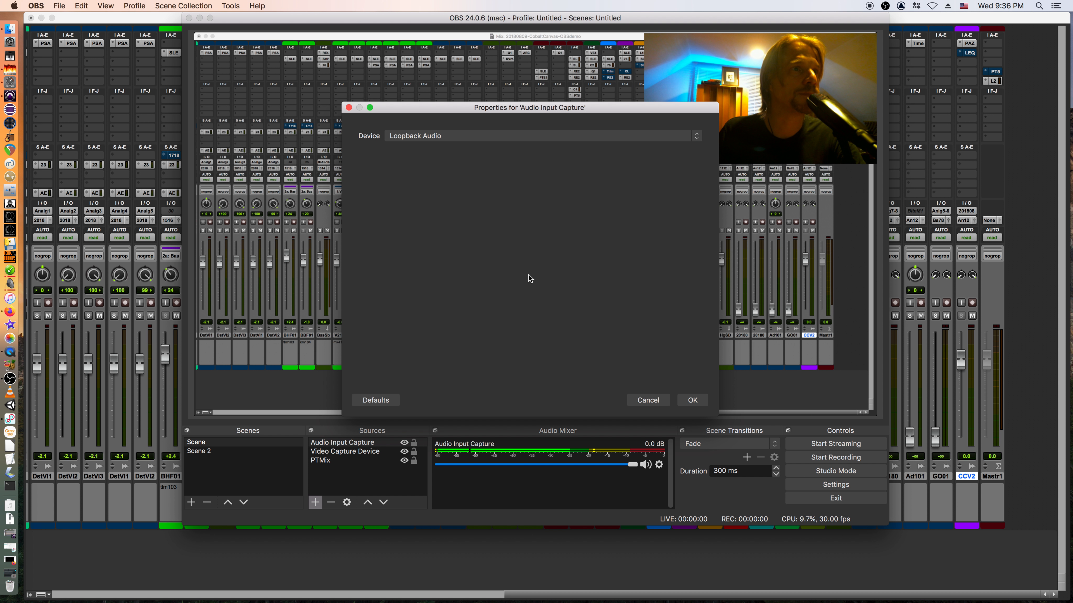
{"action": "left_click", "coordinate": [697, 403]}
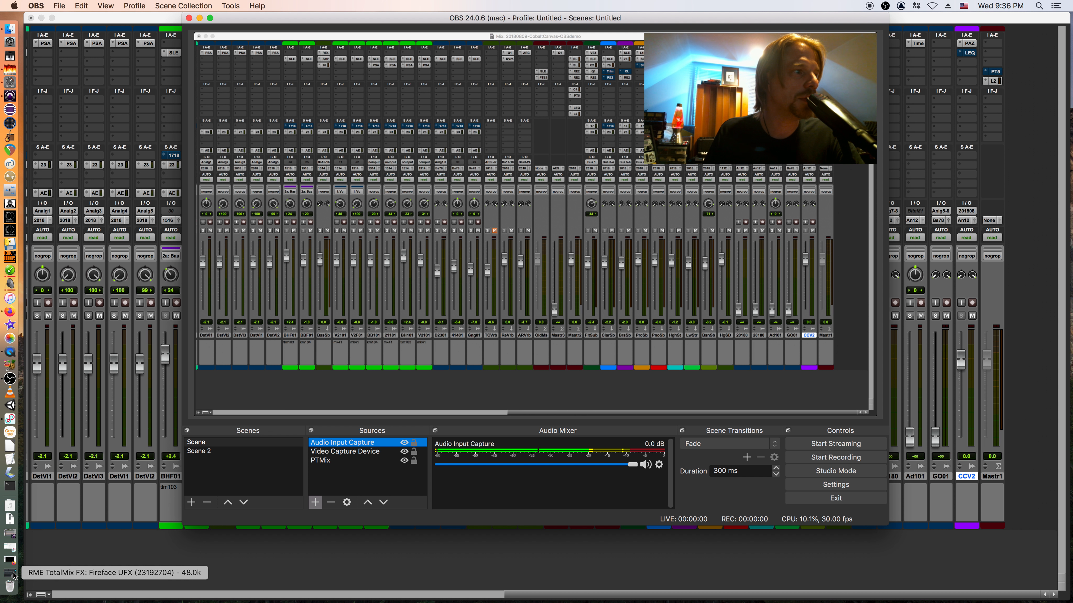
- Switch to Loopback and examine how the Fireface UFX source channels are routed to the Loopback Audio output channels
{"action": "left_click", "coordinate": [13, 549]}
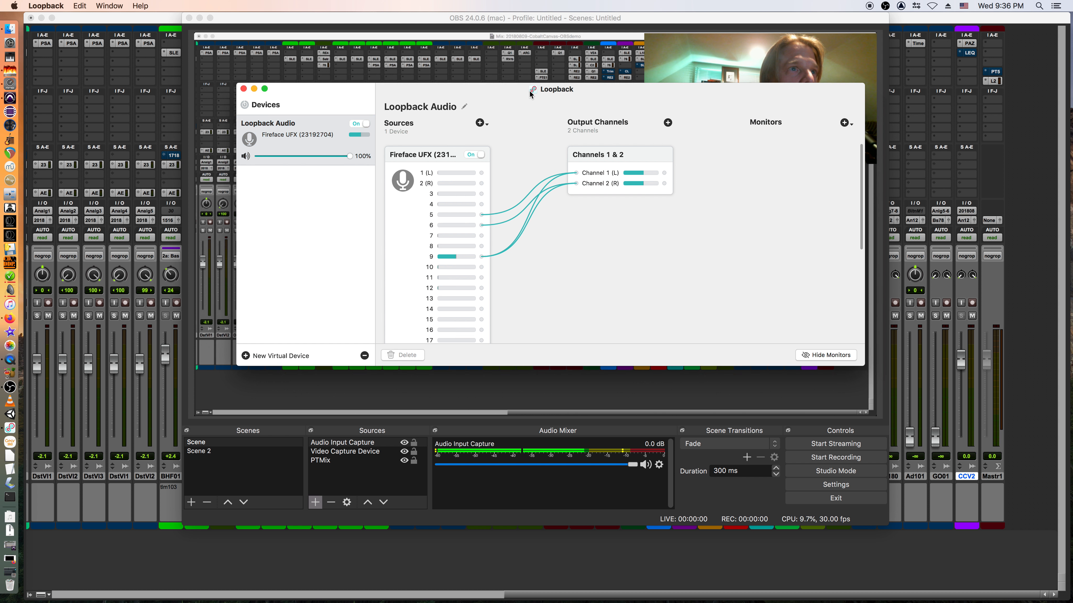
{"action": "left_click_drag", "start_coordinate": [531, 93], "coordinate": [588, 138]}
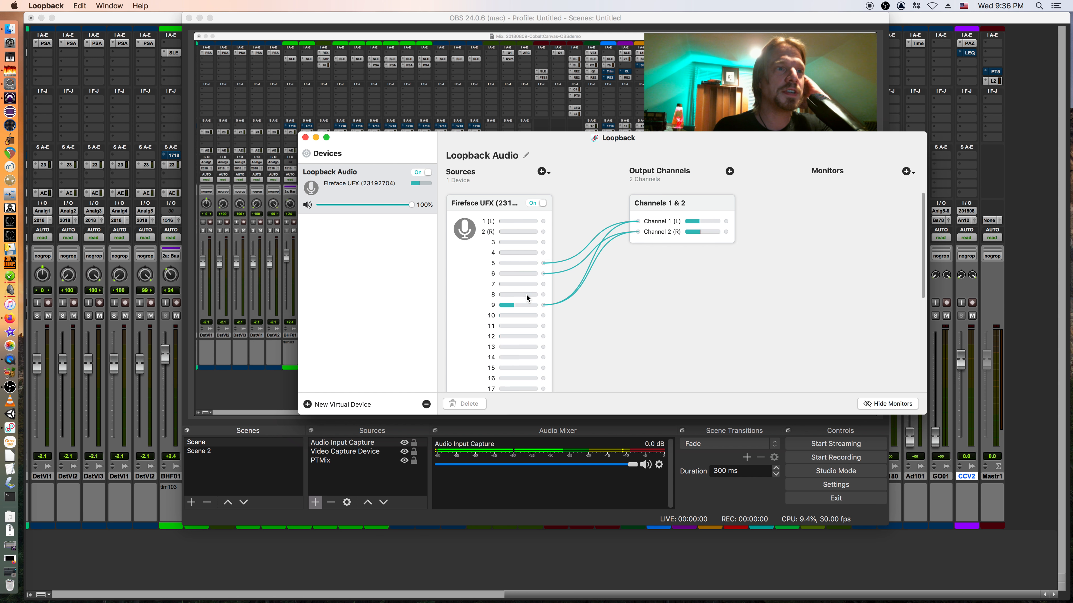
{"action": "scroll", "coordinate": [527, 297], "scroll_direction": "down", "scroll_amount": 5}
{"action": "scroll", "coordinate": [527, 299], "scroll_direction": "up", "scroll_amount": 6}
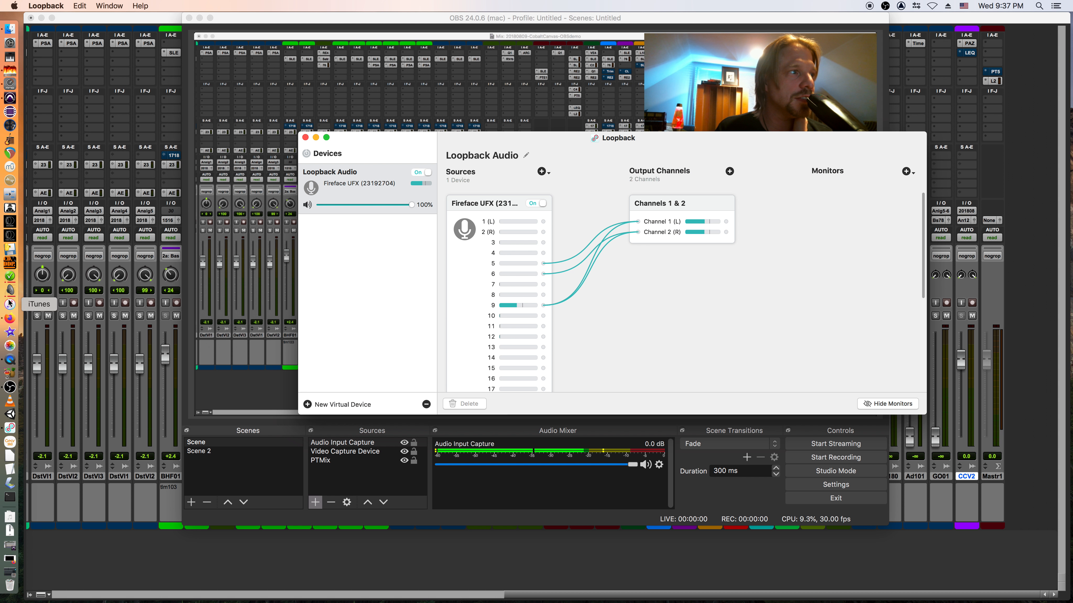
- Switch to TotalMix FX to compare its Fireface UFX channels with the Loopback routing, and minimize both windows
{"action": "left_click", "coordinate": [10, 85]}
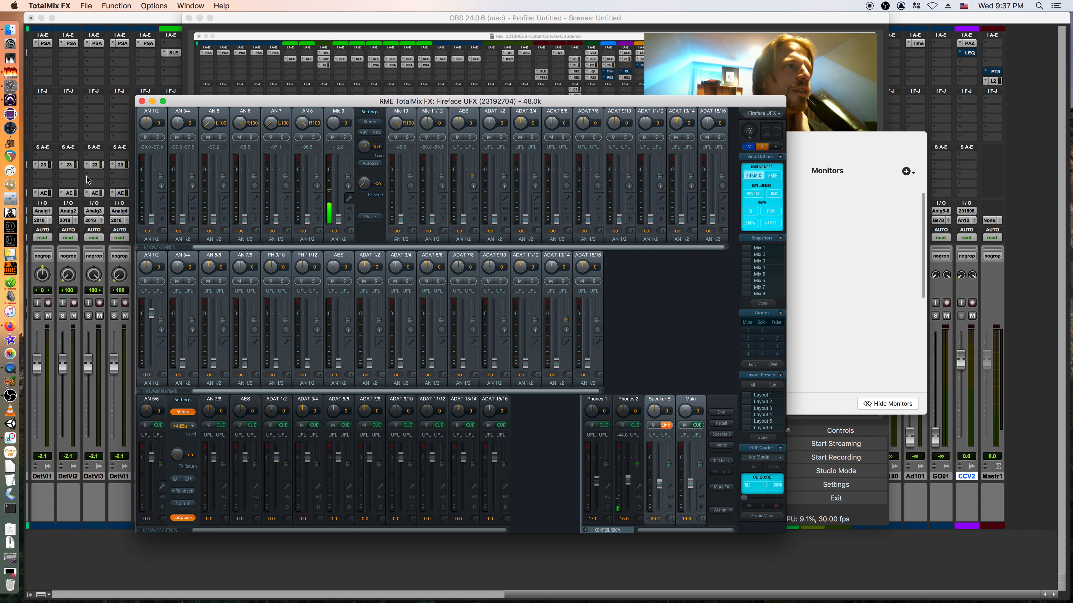
{"action": "left_click", "coordinate": [841, 282]}
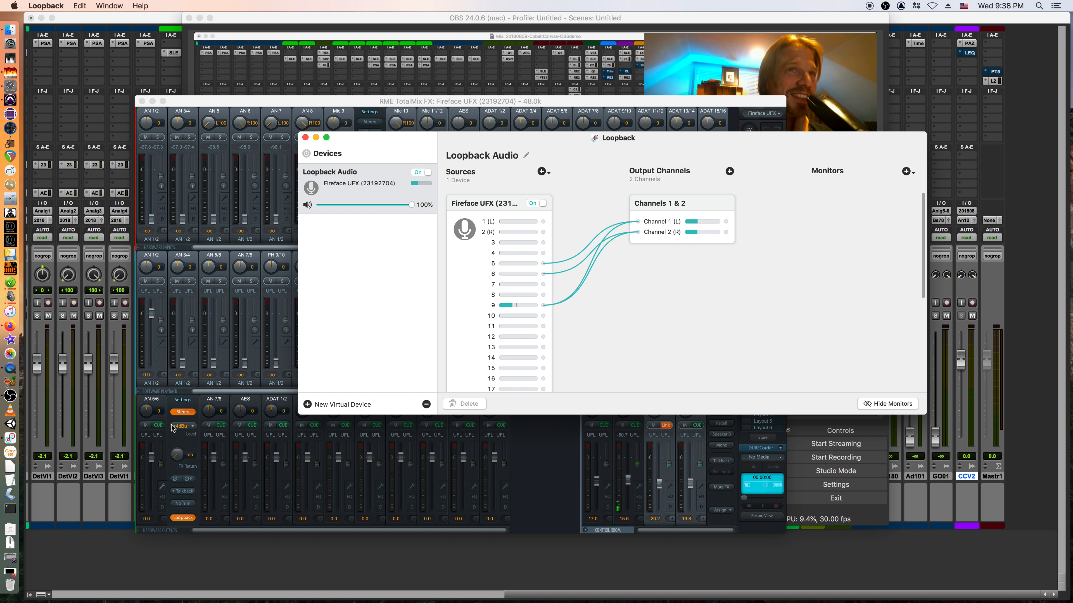
{"action": "left_click", "coordinate": [315, 138]}
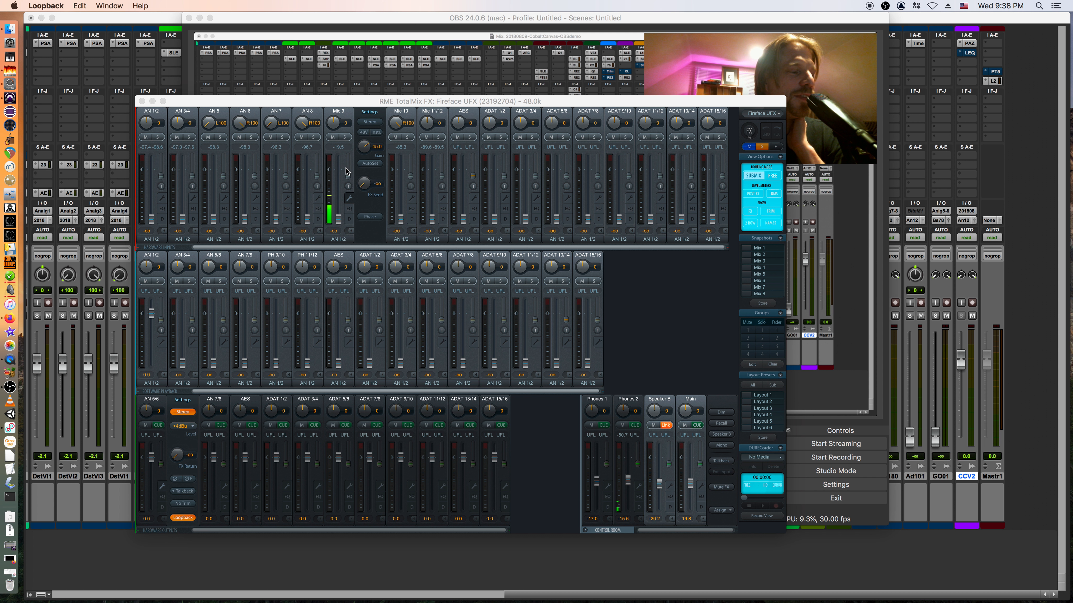
{"action": "left_click", "coordinate": [153, 101]}
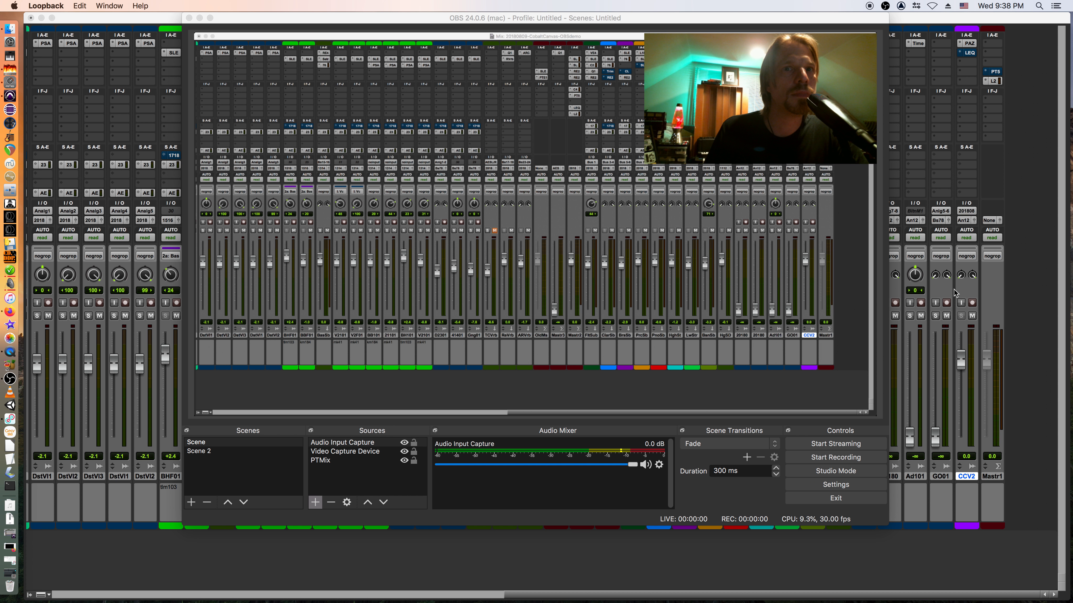
- In the Pro Tools Mix window, set the output of track CCV2 to Analog 5-6 (Stereo)
{"action": "left_click", "coordinate": [1006, 307]}
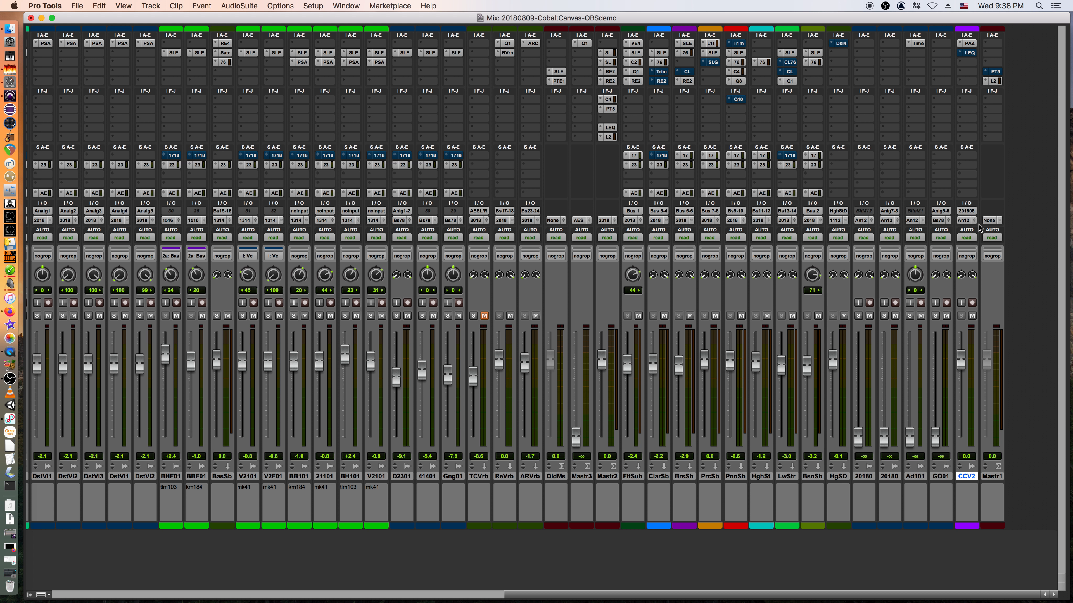
{"action": "left_click", "coordinate": [967, 221]}
{"action": "mouse_move", "coordinate": [977, 226]}
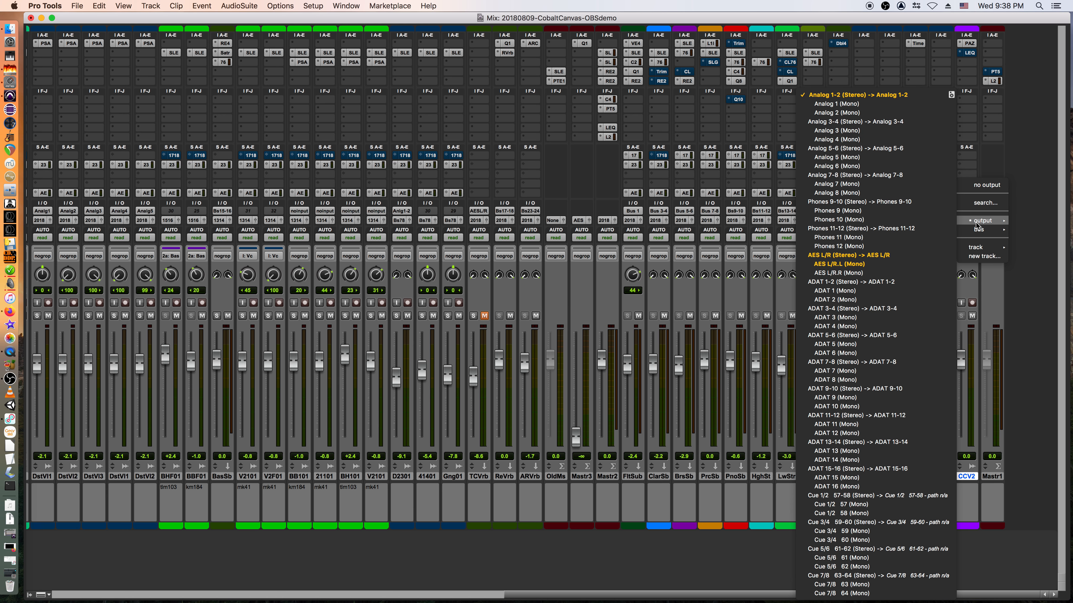
{"action": "left_click", "coordinate": [876, 149]}
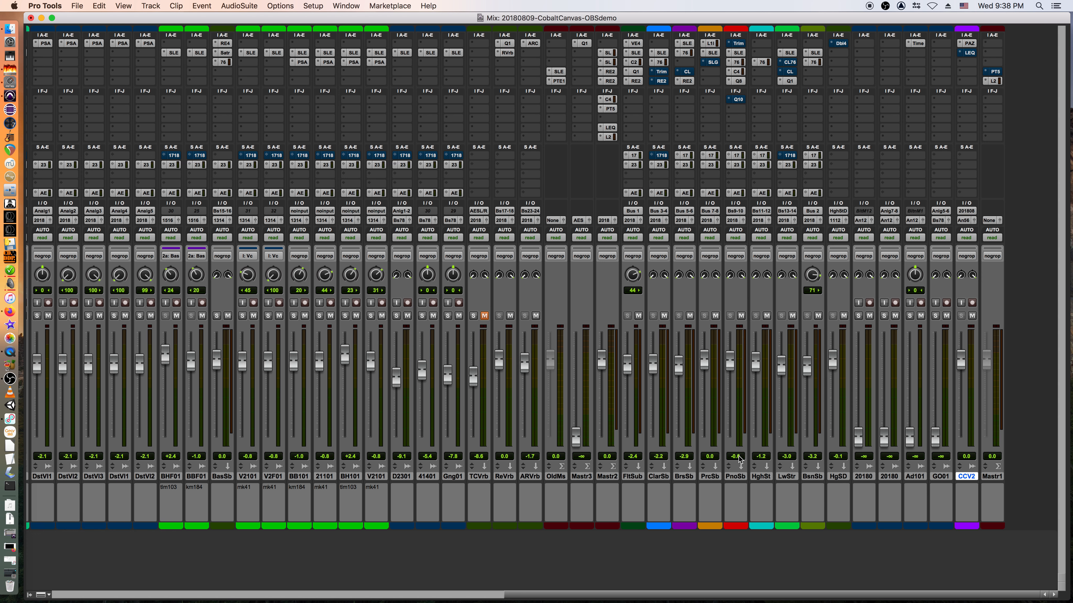
- In TotalMix FX, select the AN 5/6 hardware output and raise its AN 5/6 software playback fader to 0.0 dB
{"action": "left_click", "coordinate": [9, 573]}
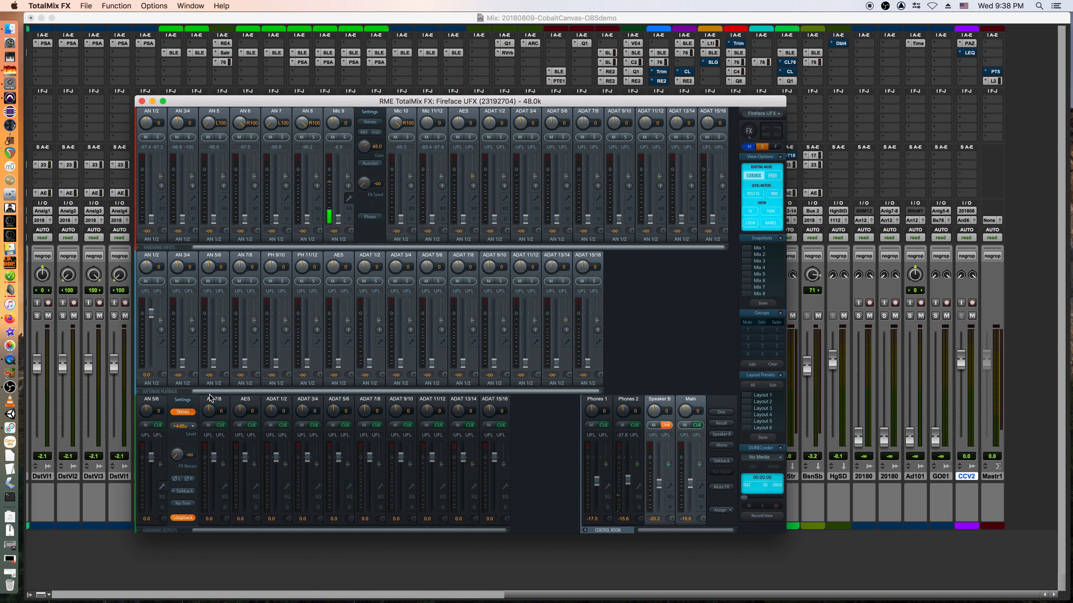
{"action": "left_click", "coordinate": [214, 383]}
{"action": "left_click", "coordinate": [224, 412]}
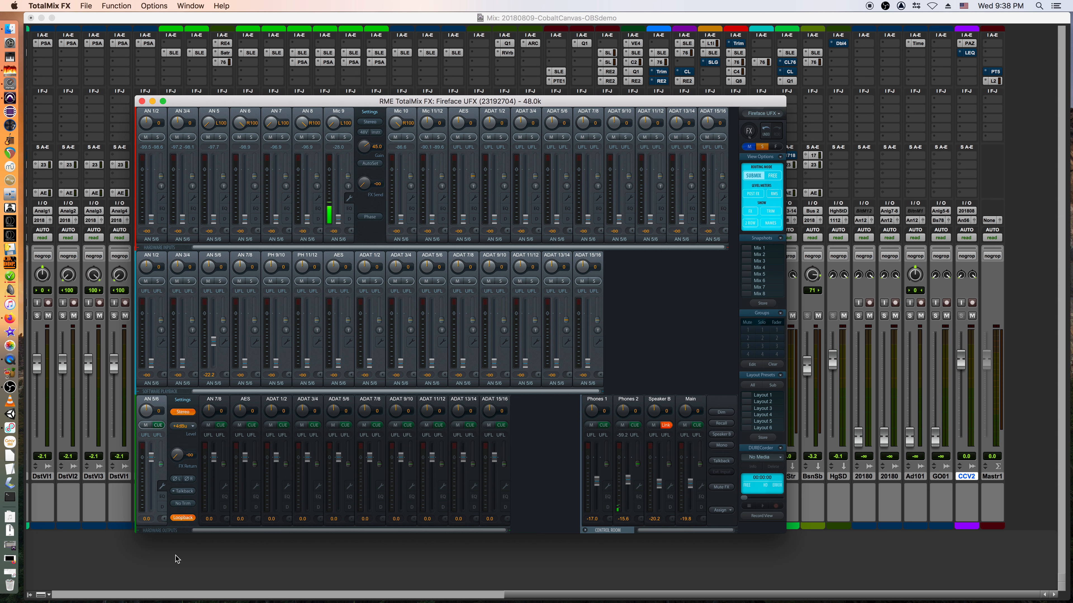
- Play the Pro Tools session and check the signal in the OBS audio mixer and on TotalMix FX's AN 5/6 channels
{"action": "left_click", "coordinate": [105, 567]}
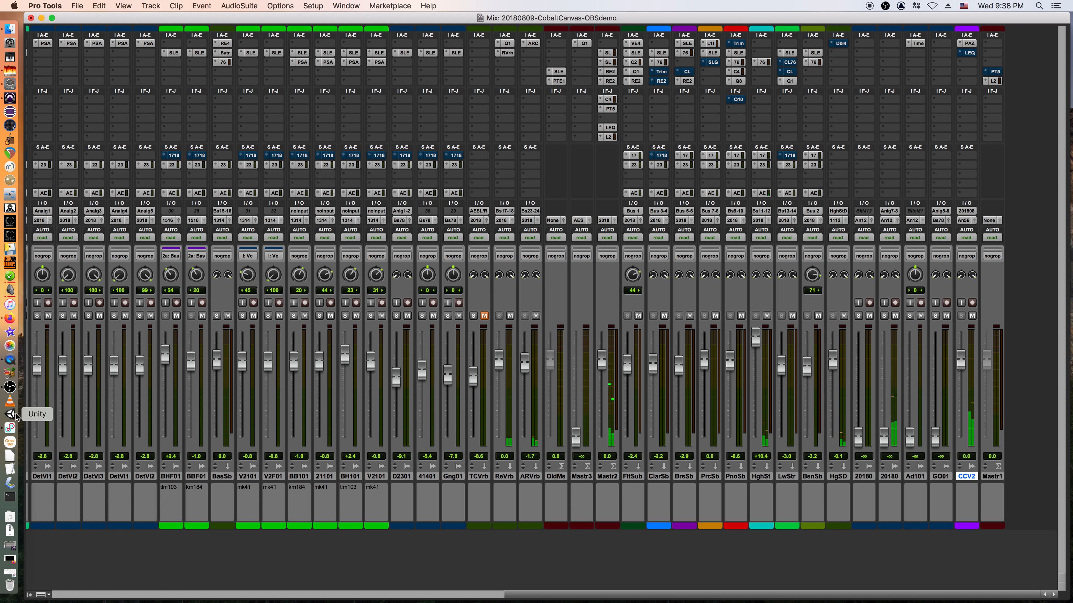
{"action": "left_click", "coordinate": [10, 387]}
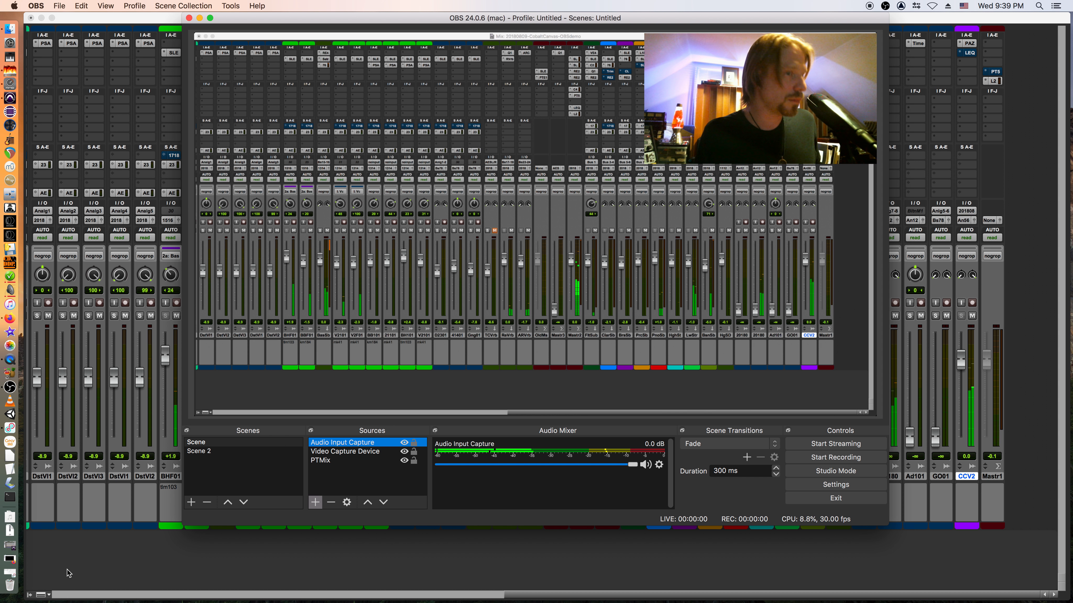
{"action": "key", "text": "super+Tab"}
{"action": "key", "text": "super+Tab"}
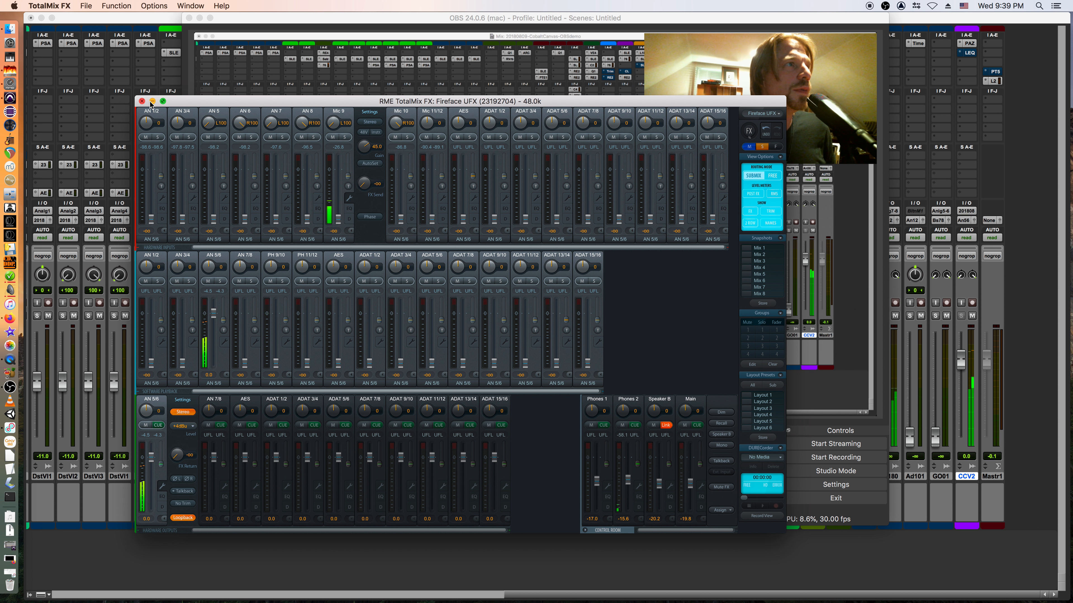
{"action": "left_click", "coordinate": [956, 22]}
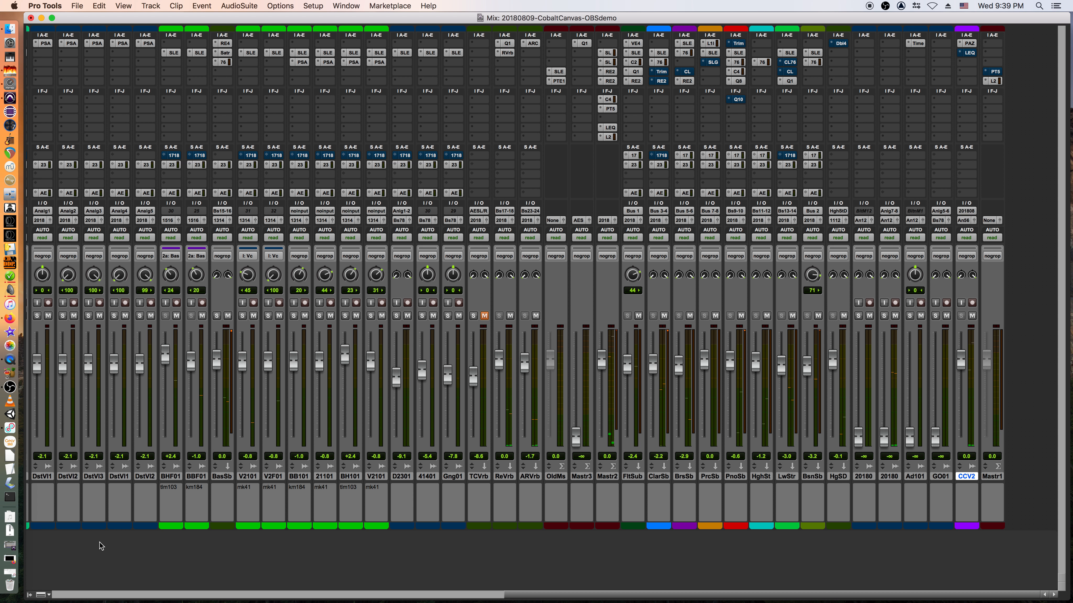
- Bring the Pro Tools Edit window on screen so it can be captured, and return to OBS
{"action": "left_click", "coordinate": [11, 386]}
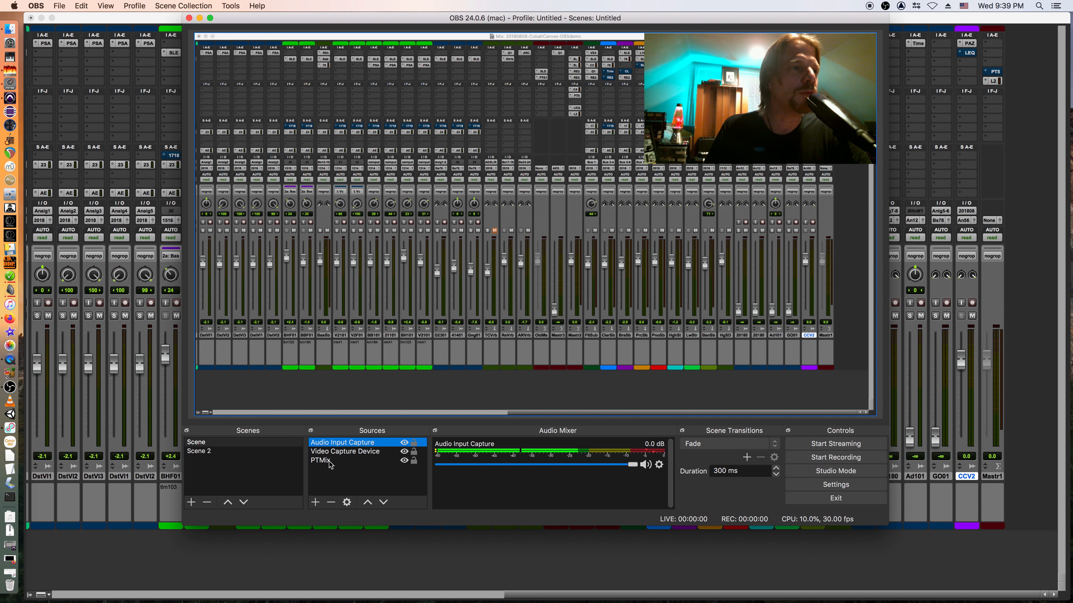
{"action": "left_click", "coordinate": [12, 548]}
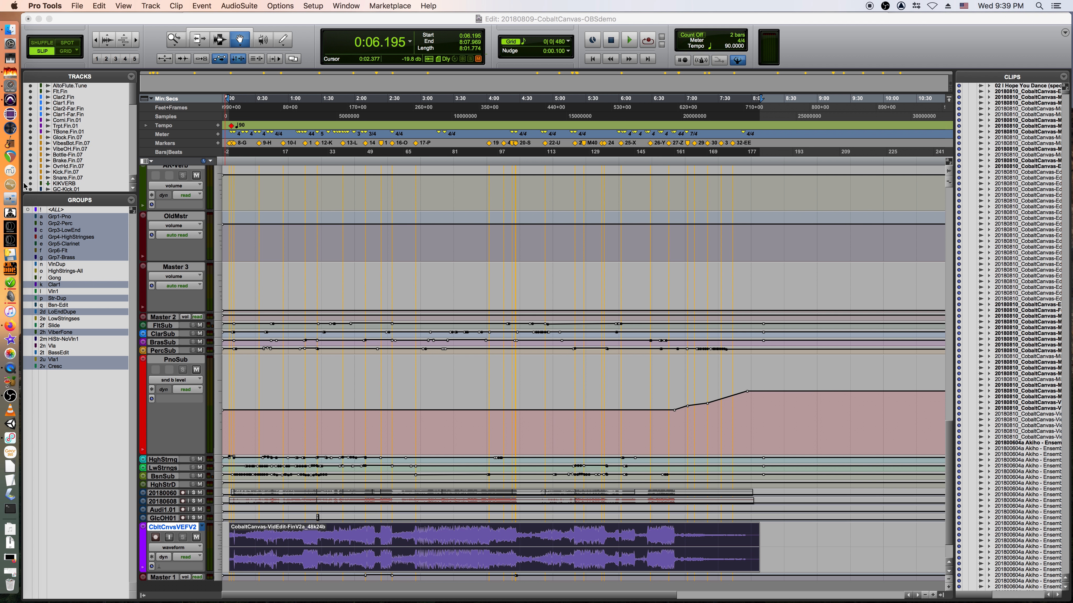
{"action": "left_click", "coordinate": [10, 396]}
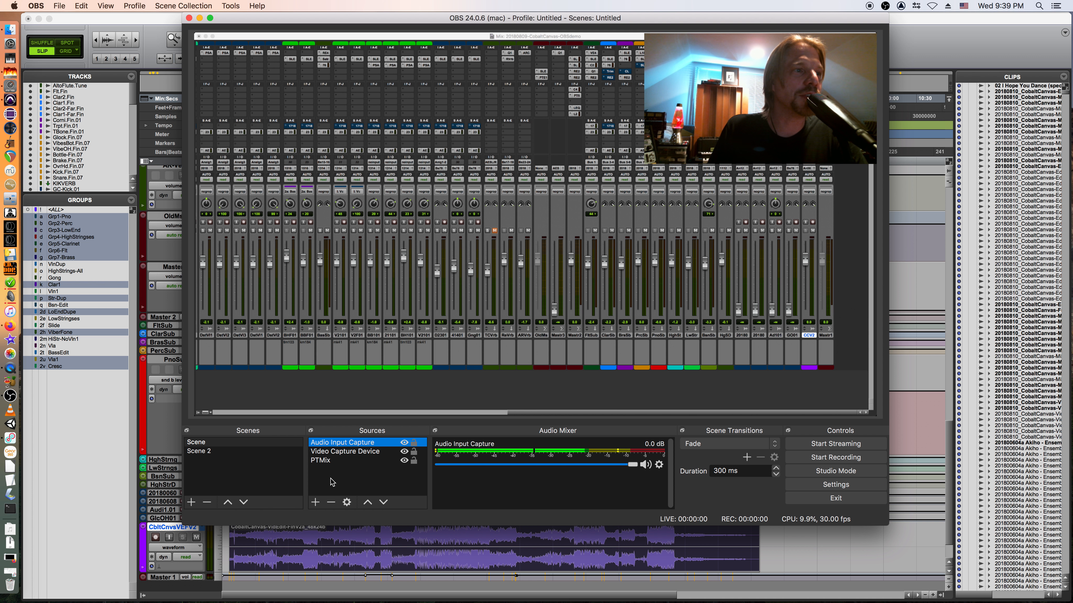
- Add a new Window Capture source named PTEdit to the current scene
{"action": "left_click", "coordinate": [315, 503]}
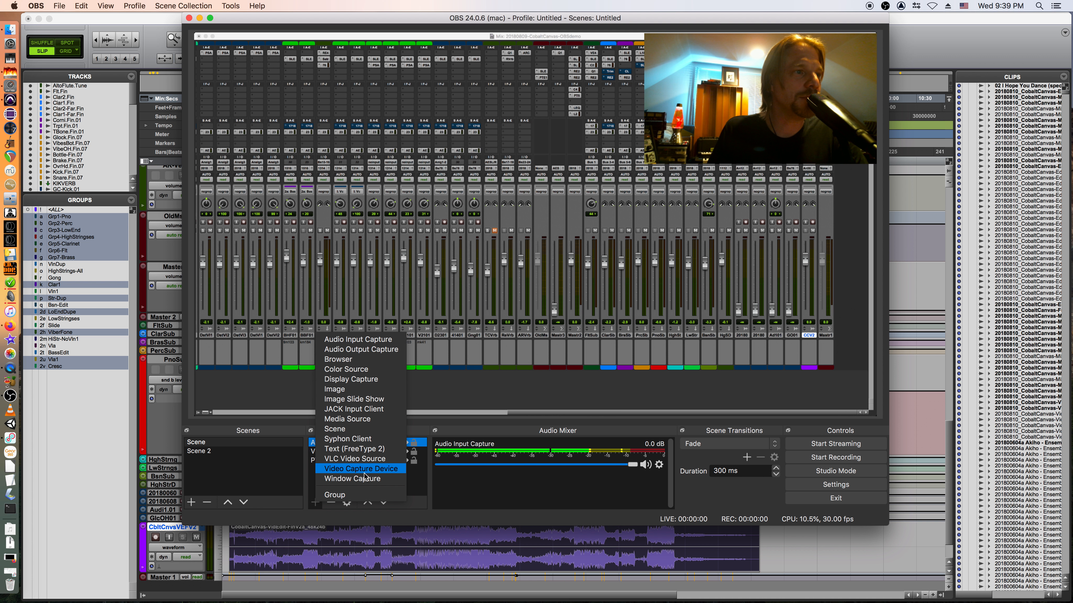
{"action": "left_click", "coordinate": [364, 484]}
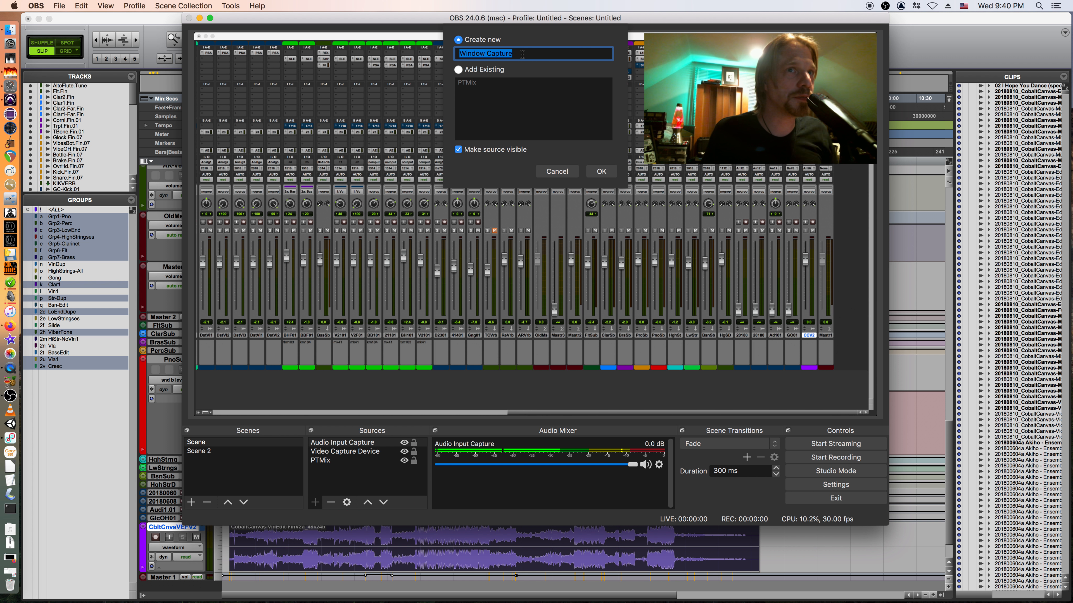
{"action": "type", "text": "P"}
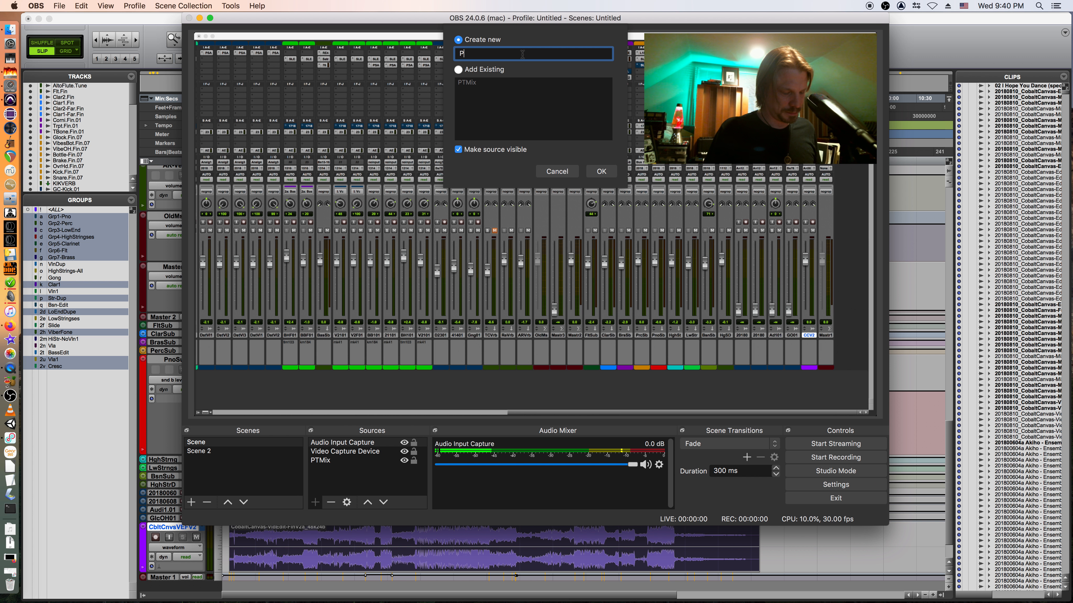
{"action": "type", "text": "TEdit"}
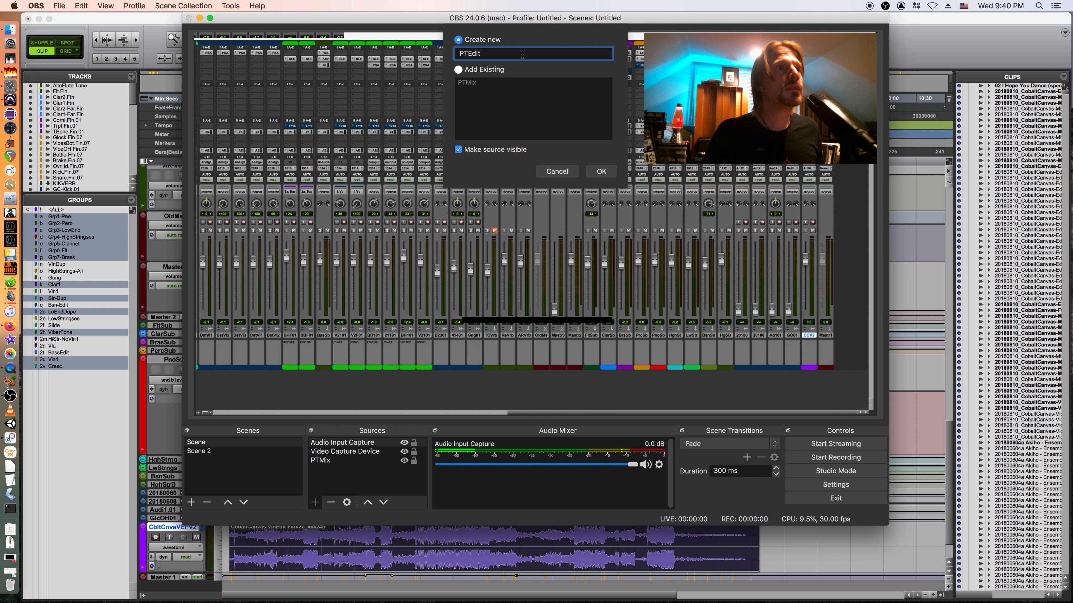
{"action": "key", "text": "Return"}
- Set PTEdit to capture the Pro Tools window Edit: 20180809-CobaltCanvas-OBSdemo, and move the source directly below Video Capture Device
{"action": "left_click", "coordinate": [552, 316]}
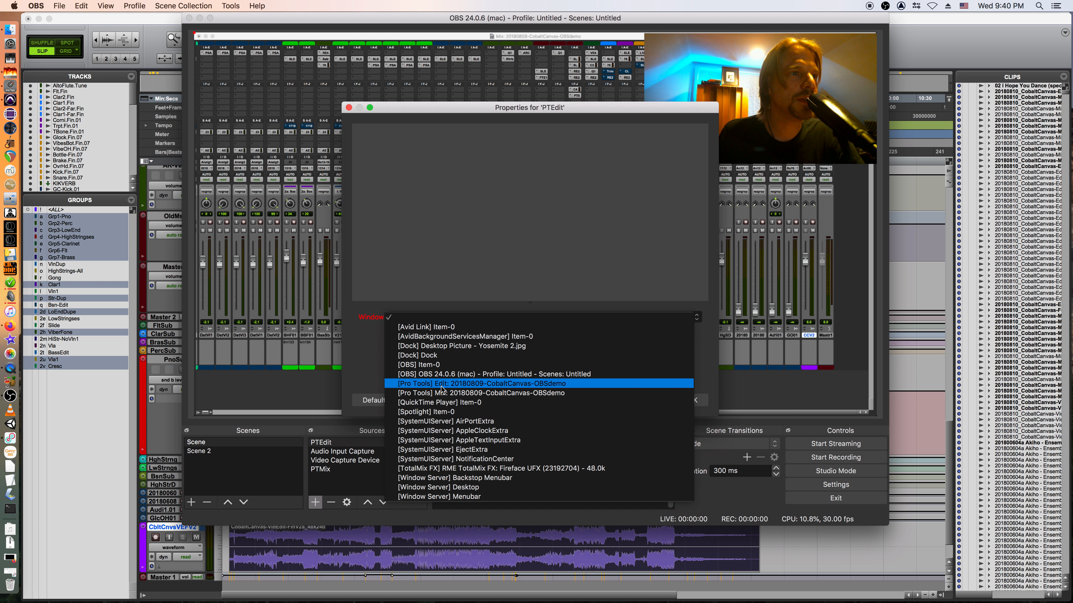
{"action": "left_click", "coordinate": [441, 385]}
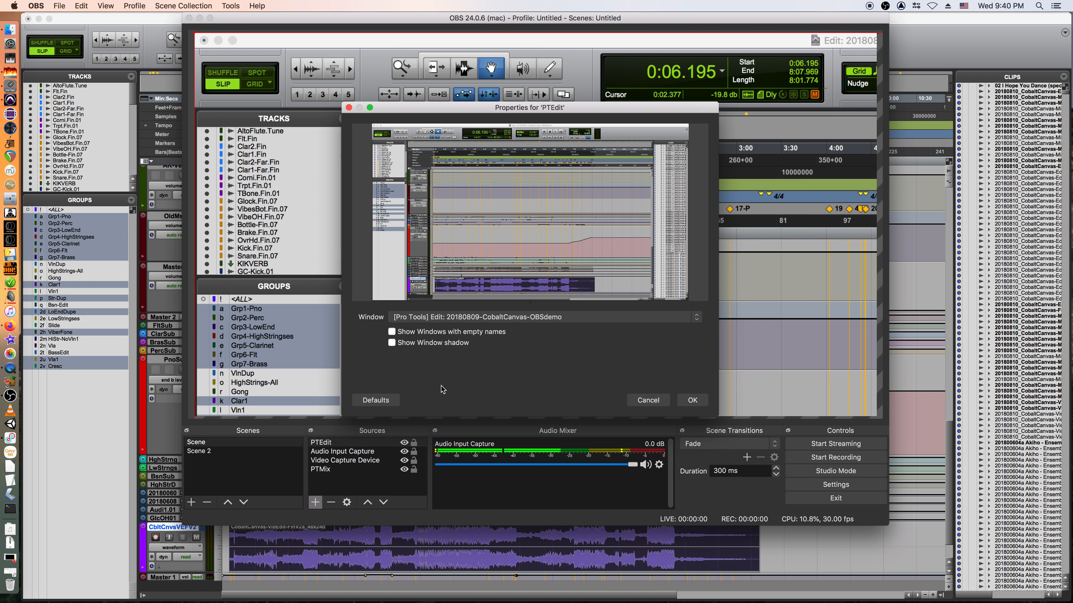
{"action": "left_click", "coordinate": [694, 402]}
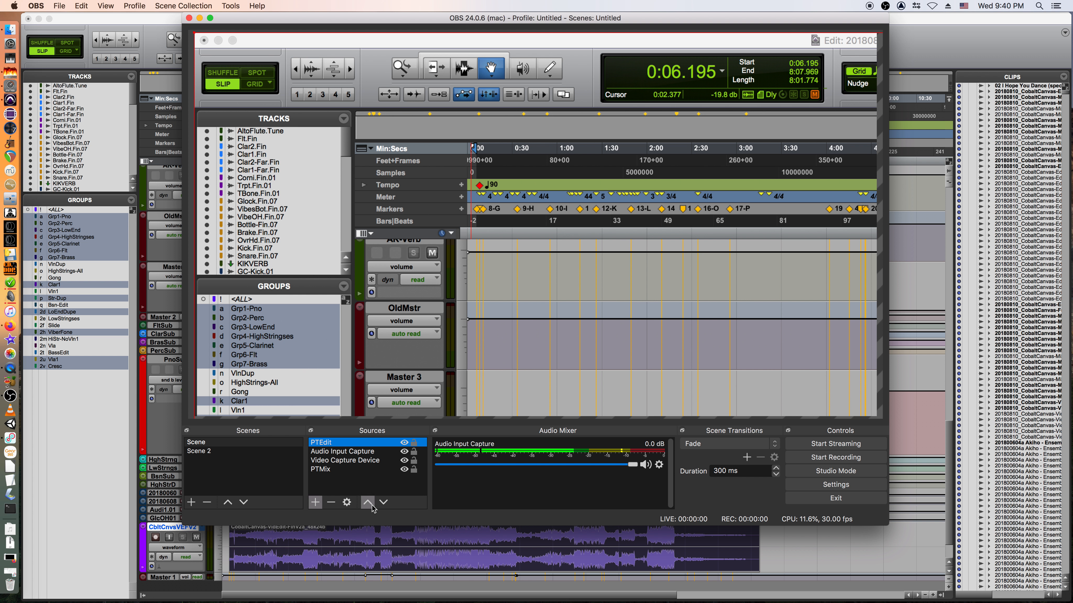
{"action": "left_click", "coordinate": [384, 504]}
{"action": "left_click", "coordinate": [384, 503]}
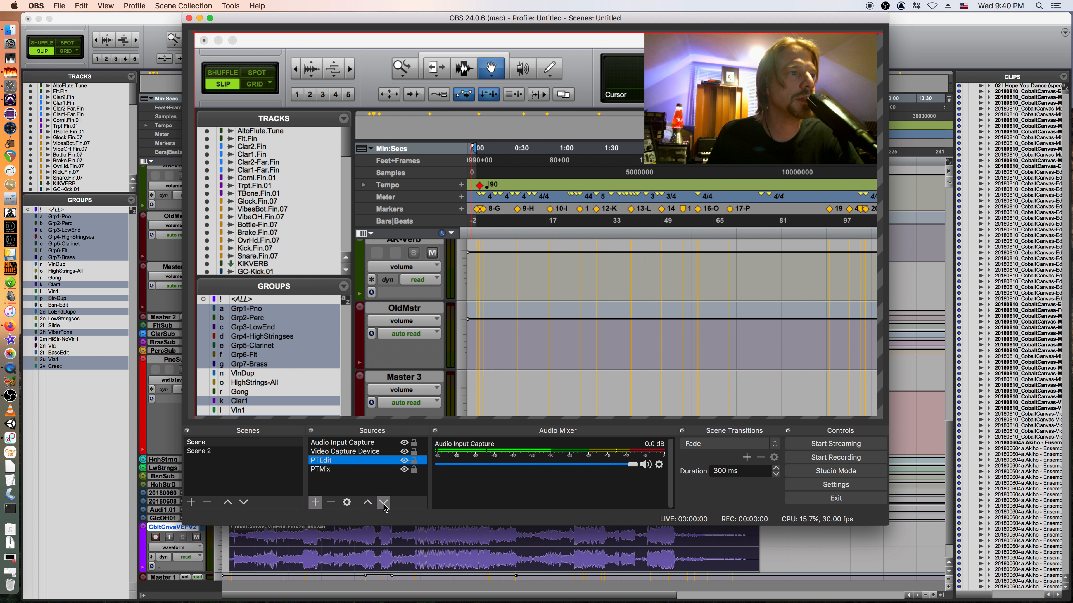
- Move PTEdit below PTMix in the source order, and move PTMix down again so PTEdit is back on top
{"action": "left_click", "coordinate": [384, 503]}
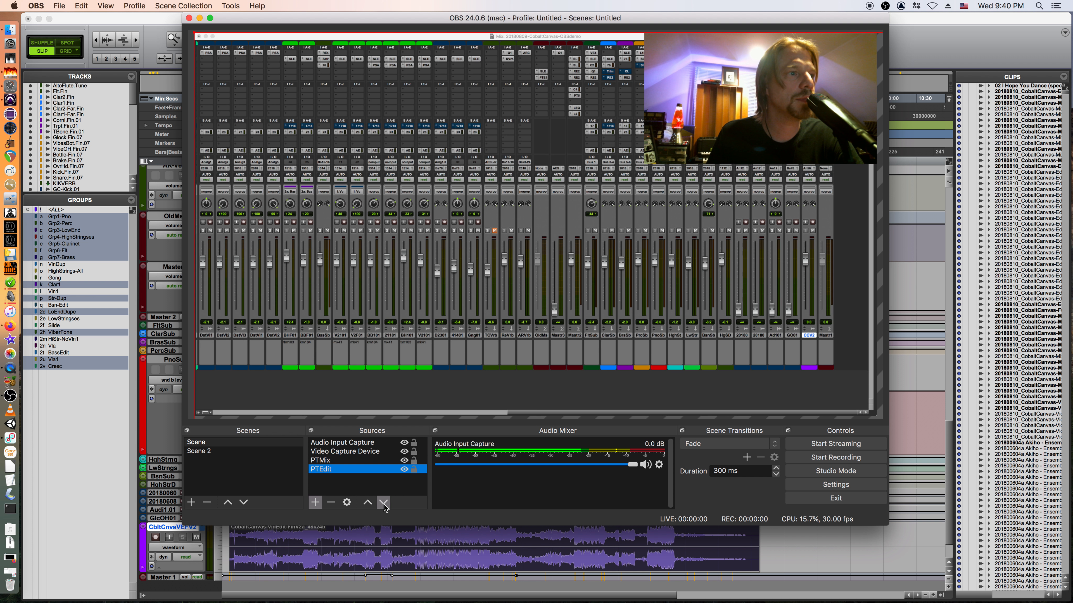
{"action": "left_click", "coordinate": [321, 462]}
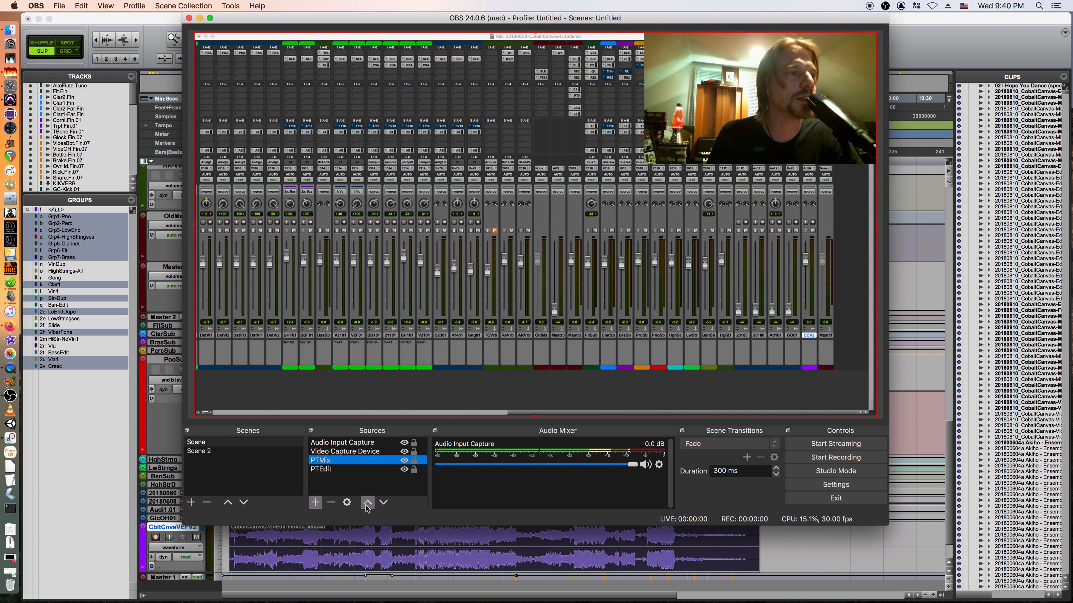
{"action": "left_click", "coordinate": [382, 502]}
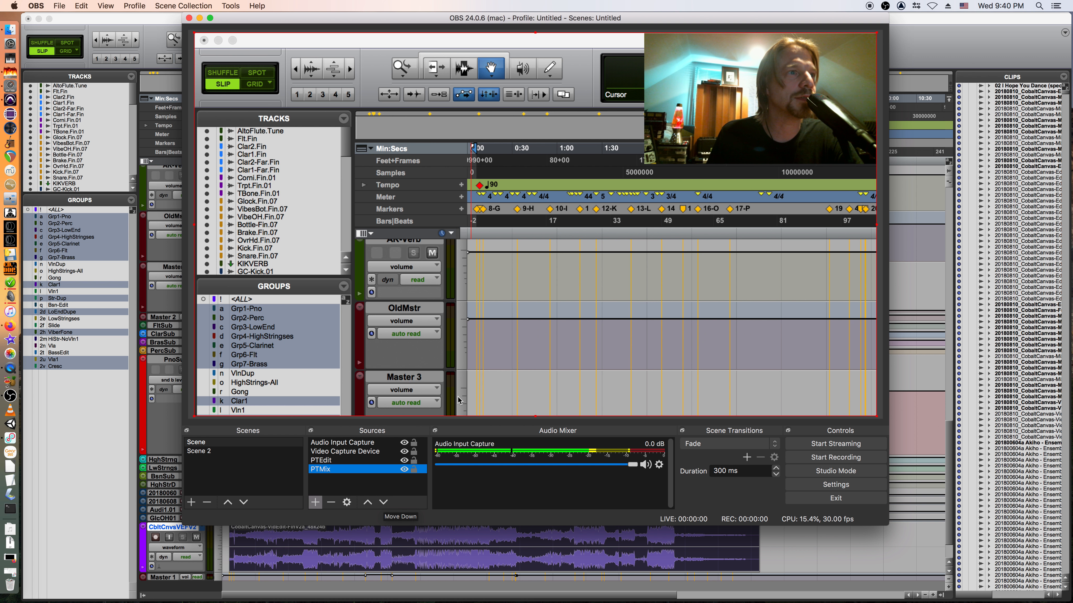
- Try to apply the Fit to screen transform in the preview while PTMix is the selected source
{"action": "right_click", "coordinate": [600, 312]}
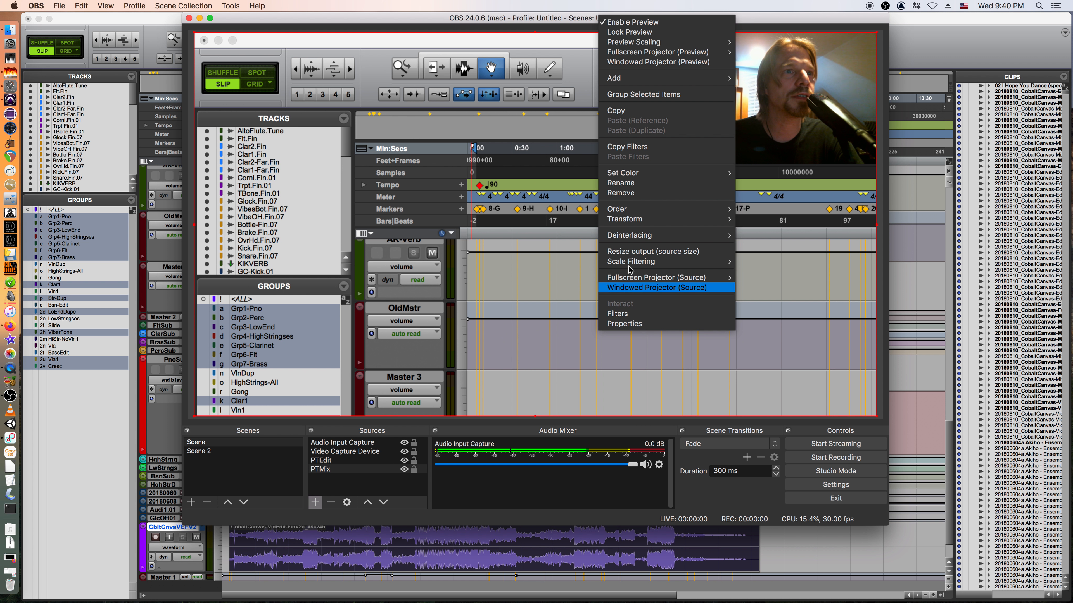
{"action": "mouse_move", "coordinate": [641, 227]}
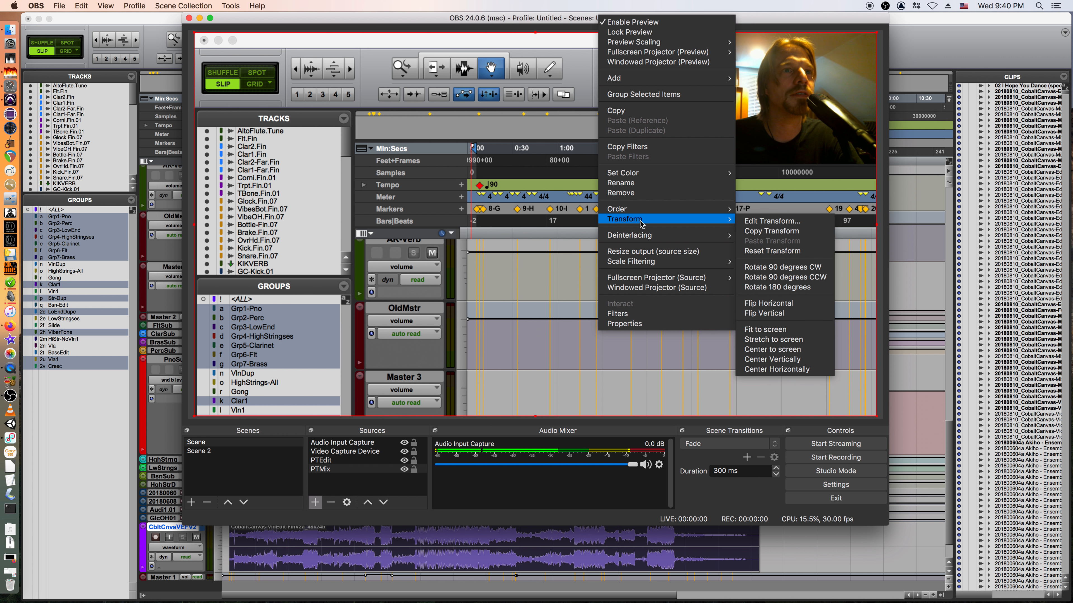
{"action": "left_click", "coordinate": [765, 333]}
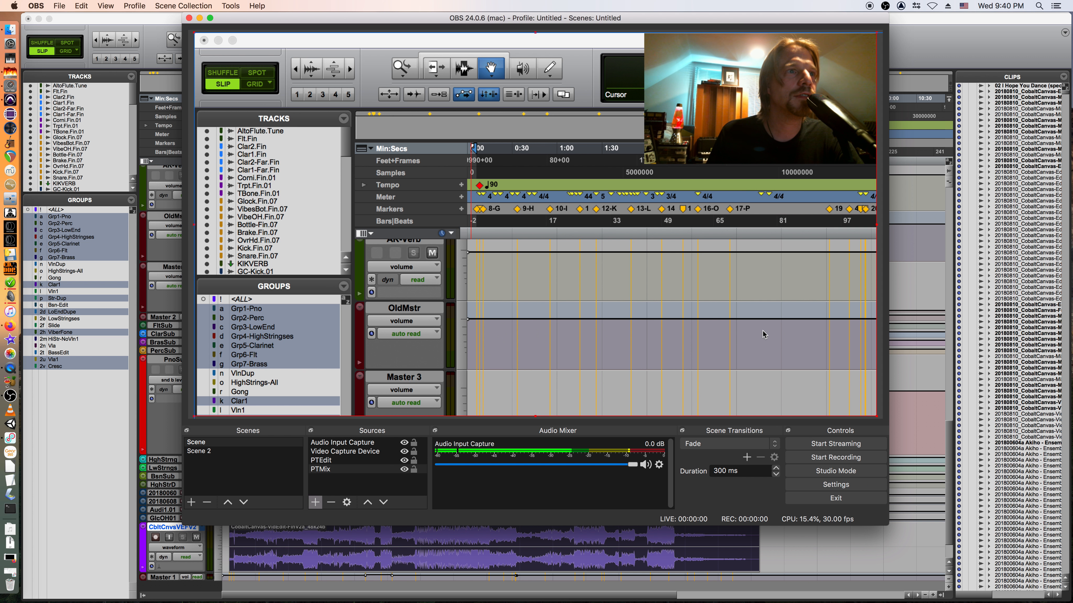
{"action": "right_click", "coordinate": [520, 276]}
{"action": "mouse_move", "coordinate": [583, 477]}
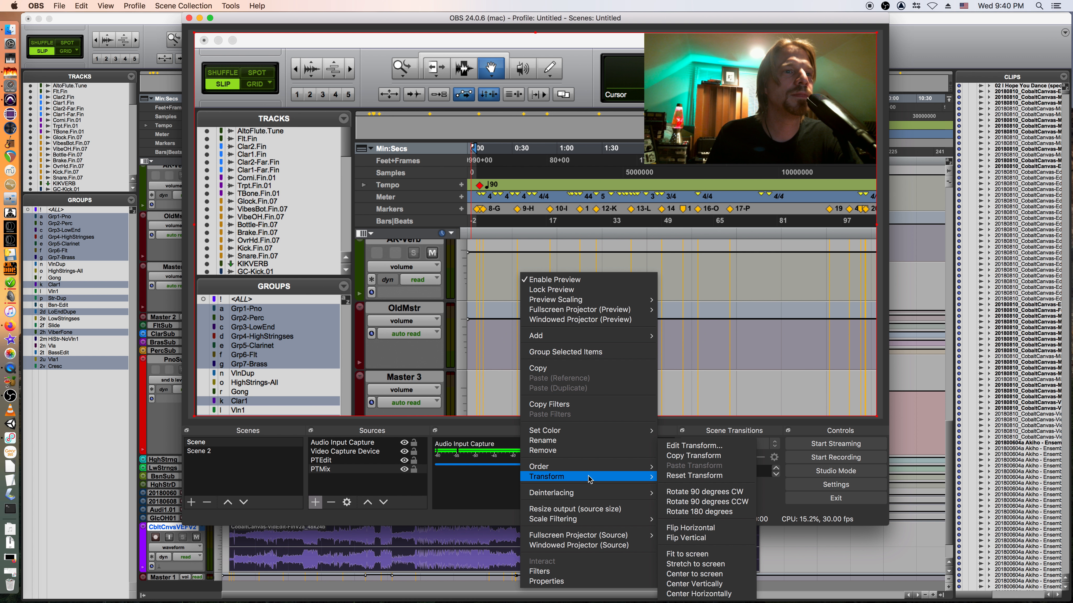
{"action": "left_click", "coordinate": [685, 554]}
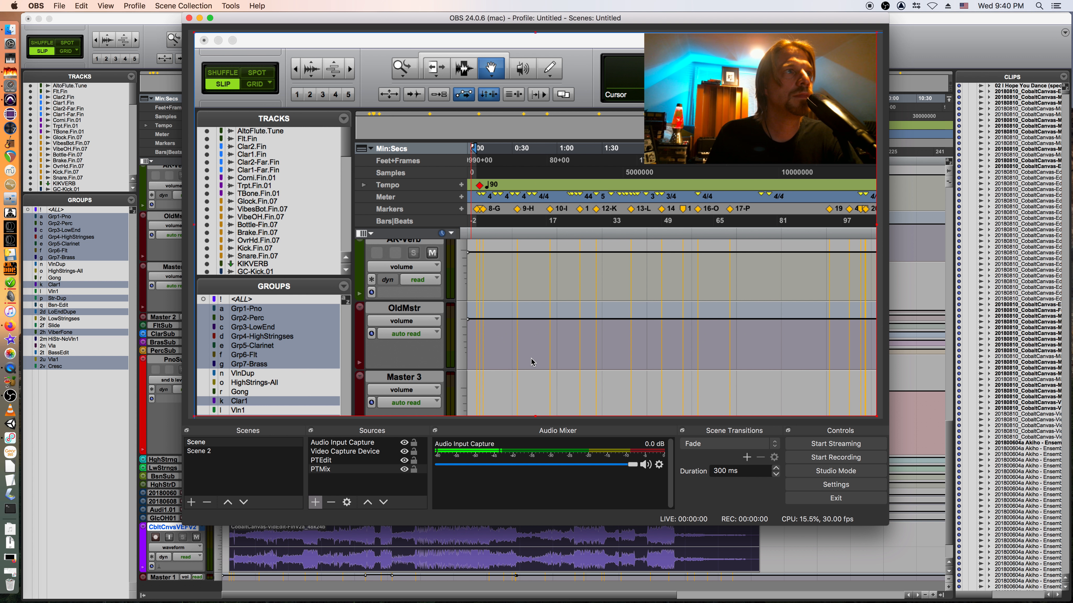
- Select the PTEdit source and apply the Fit to screen transform to it
{"action": "left_click", "coordinate": [338, 462]}
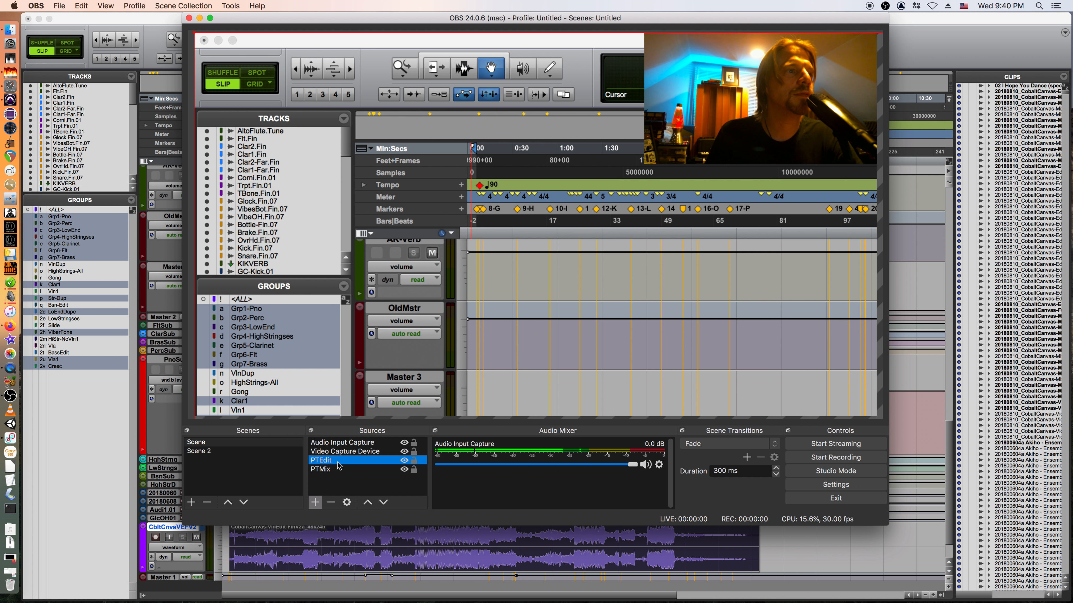
{"action": "right_click", "coordinate": [660, 297]}
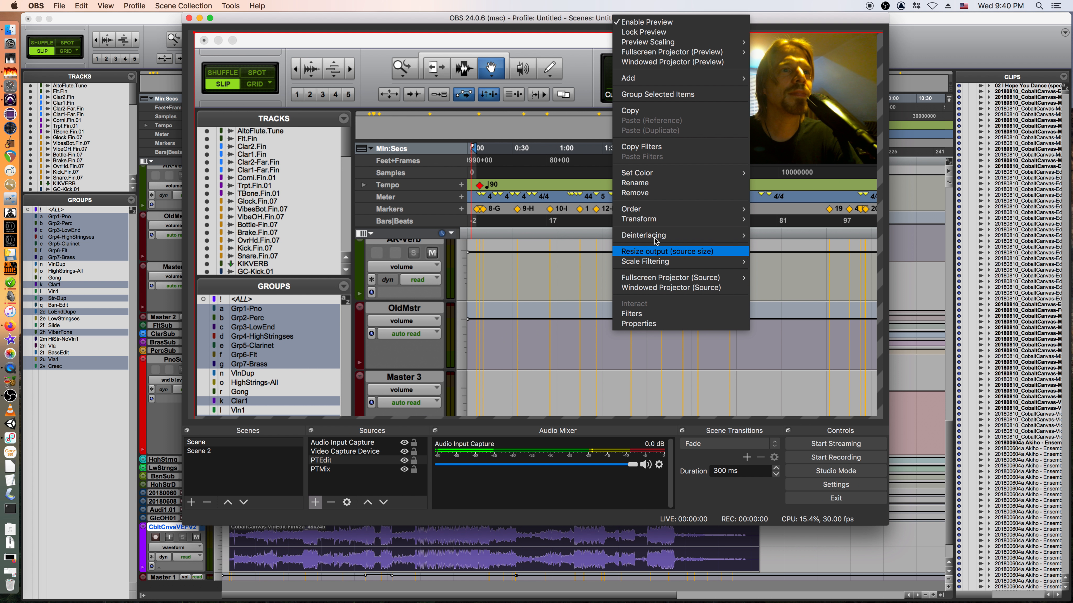
{"action": "mouse_move", "coordinate": [649, 221]}
{"action": "left_click", "coordinate": [786, 339]}
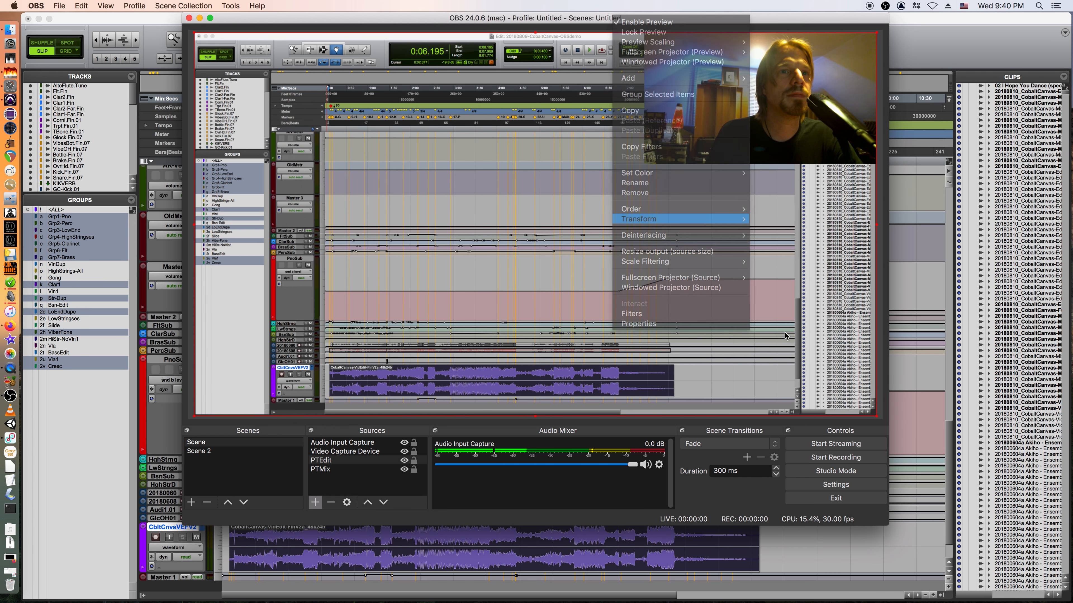
{"action": "right_click", "coordinate": [496, 248]}
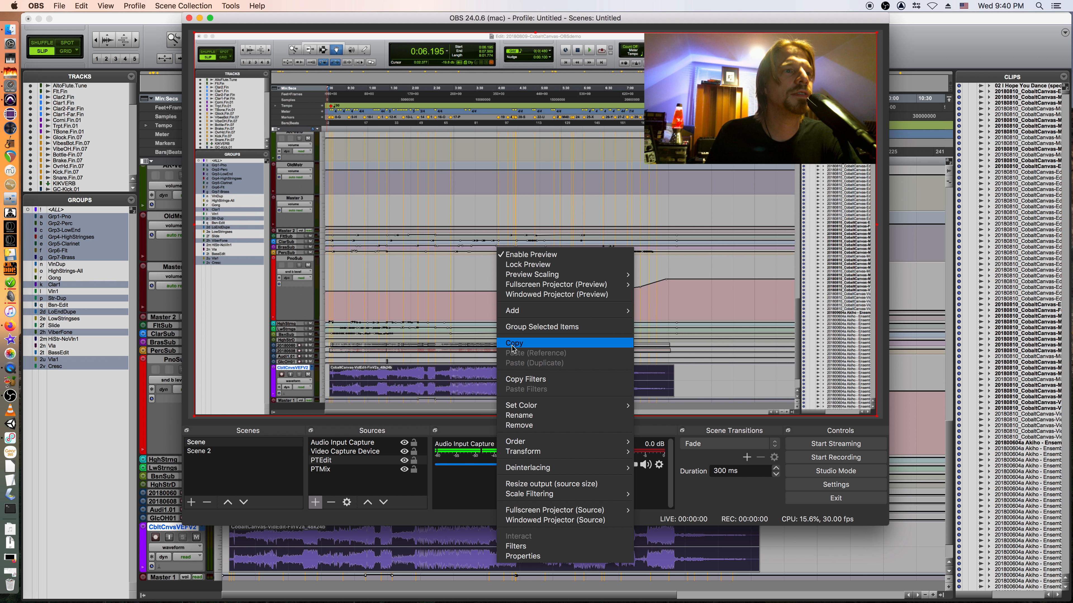
{"action": "mouse_move", "coordinate": [518, 453]}
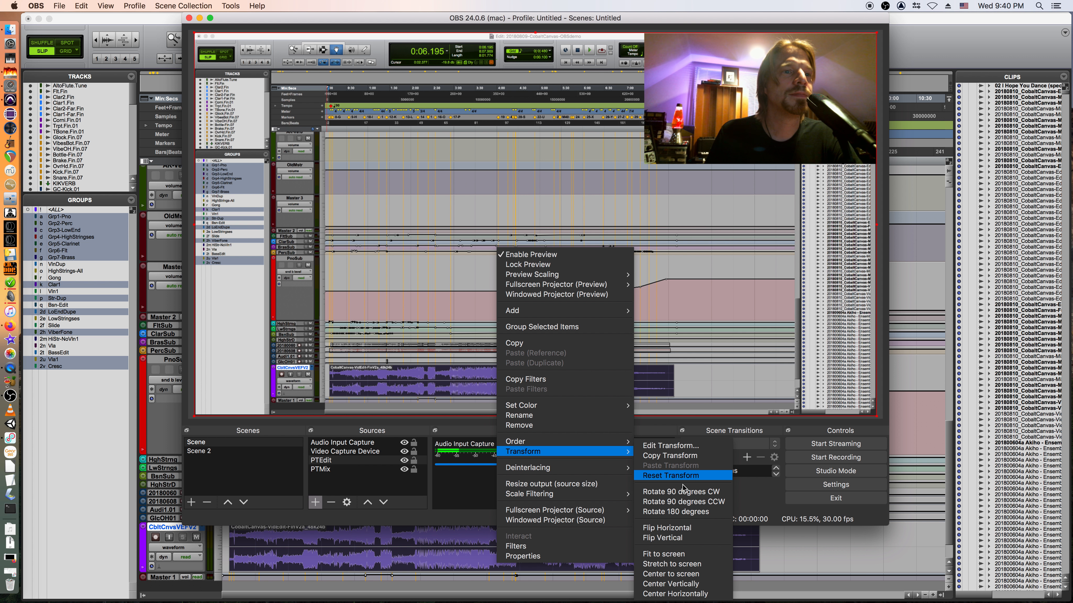
{"action": "left_click", "coordinate": [675, 556]}
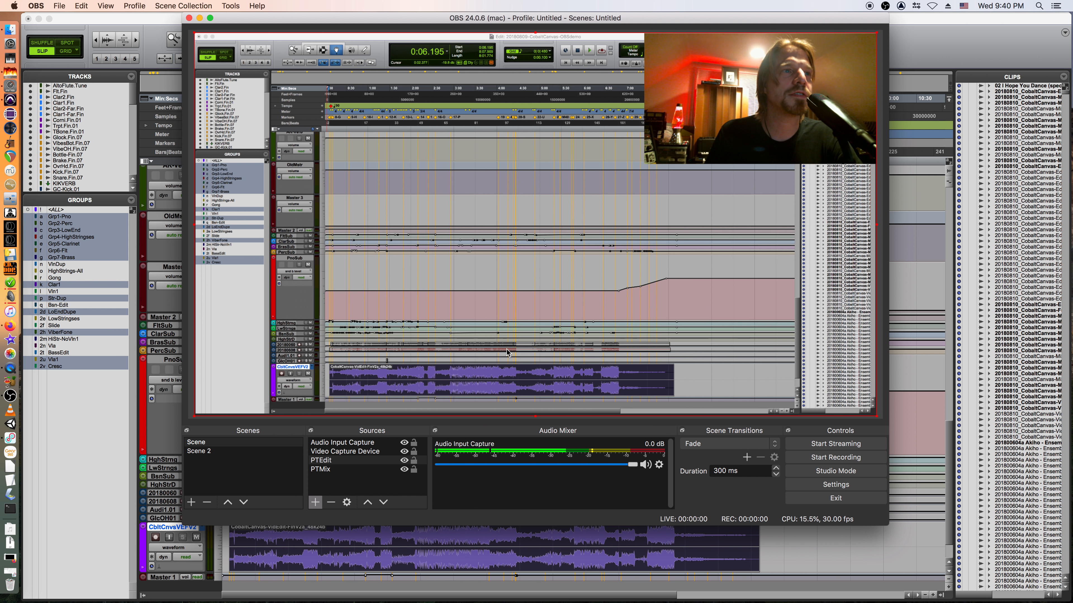
- Alternate PTEdit below and above PTMix in the source order to compare both window views, ending with PTEdit above
{"action": "left_click", "coordinate": [359, 460]}
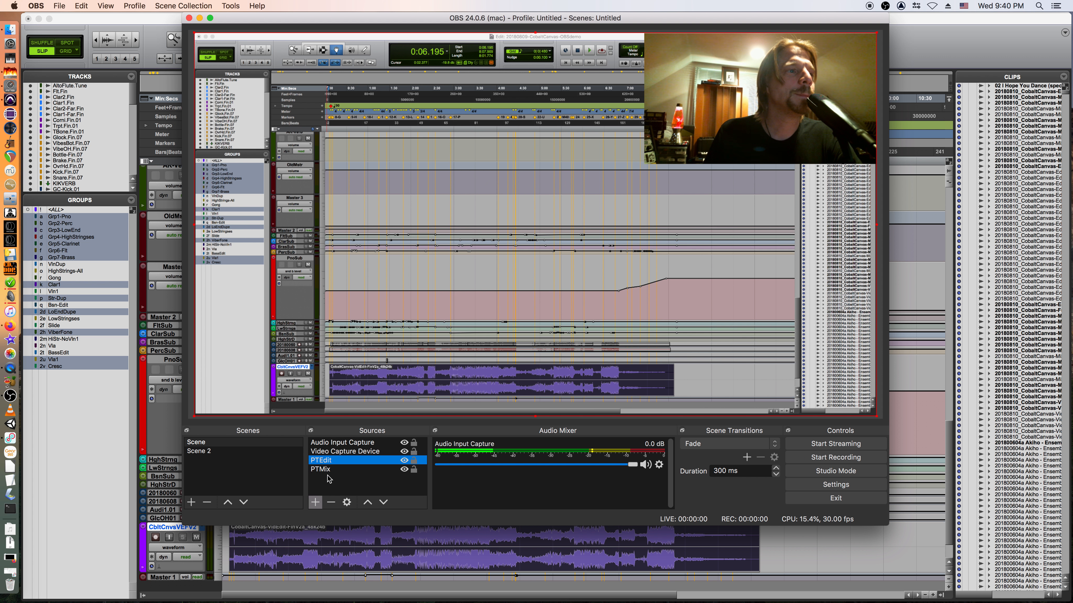
{"action": "left_click", "coordinate": [383, 502]}
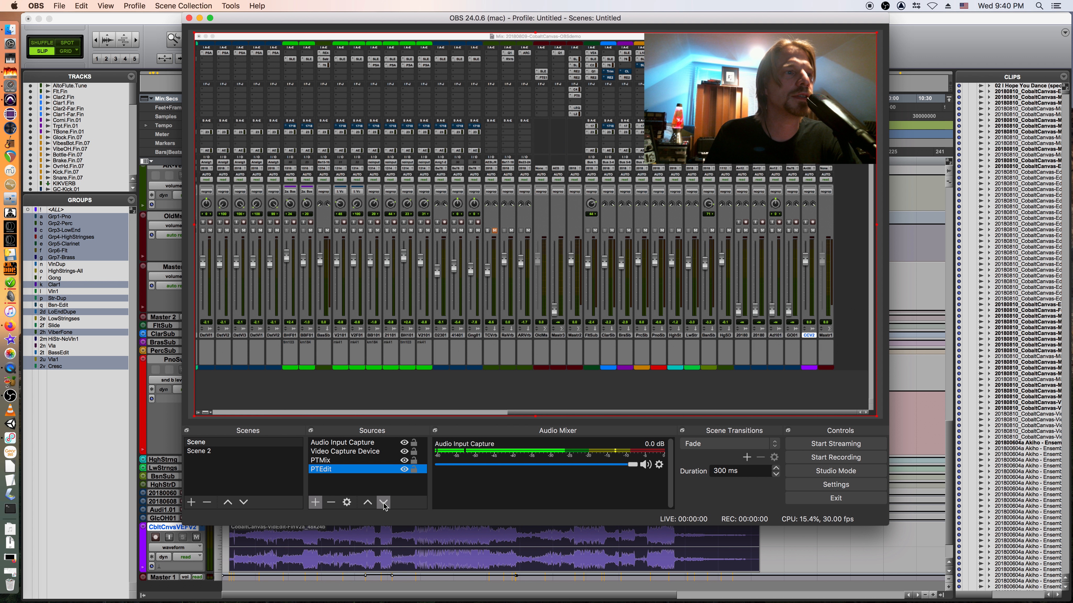
{"action": "left_click", "coordinate": [367, 503]}
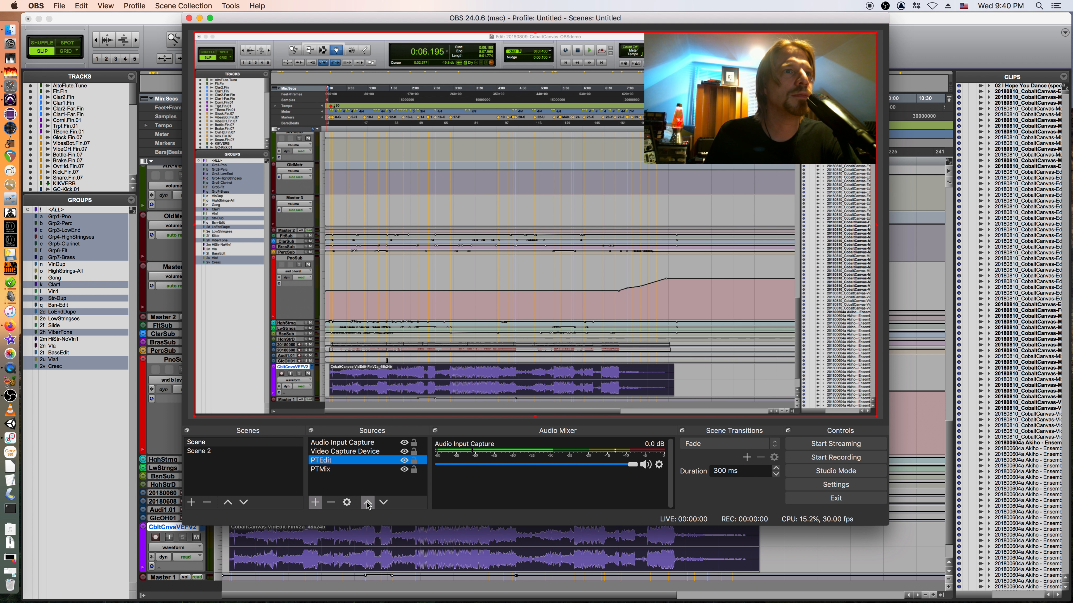
{"action": "left_click", "coordinate": [384, 503]}
{"action": "left_click", "coordinate": [369, 505]}
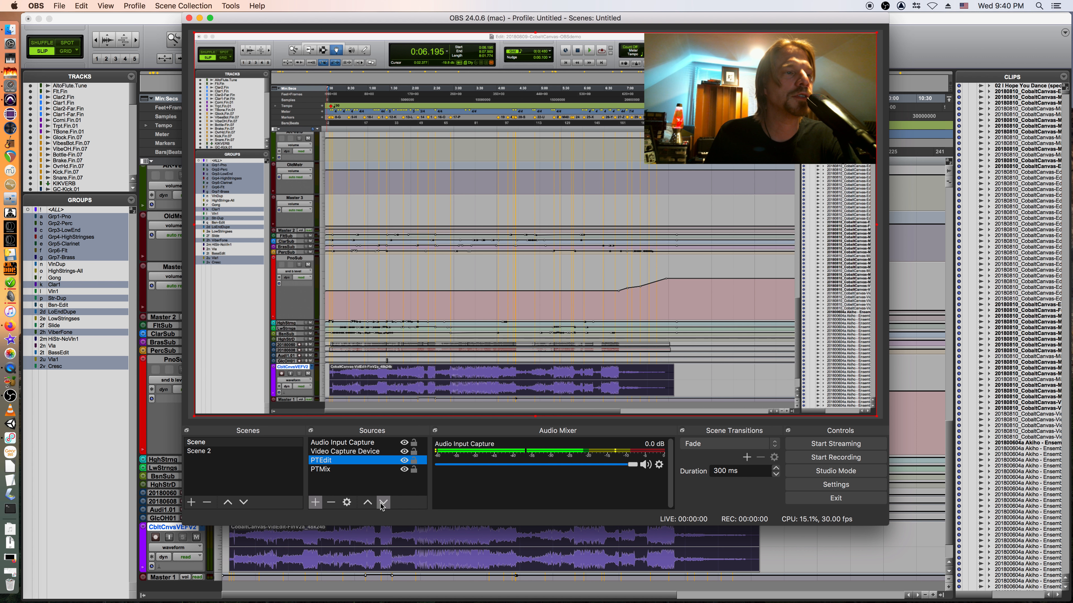
{"action": "left_click", "coordinate": [383, 503]}
{"action": "left_click", "coordinate": [368, 503]}
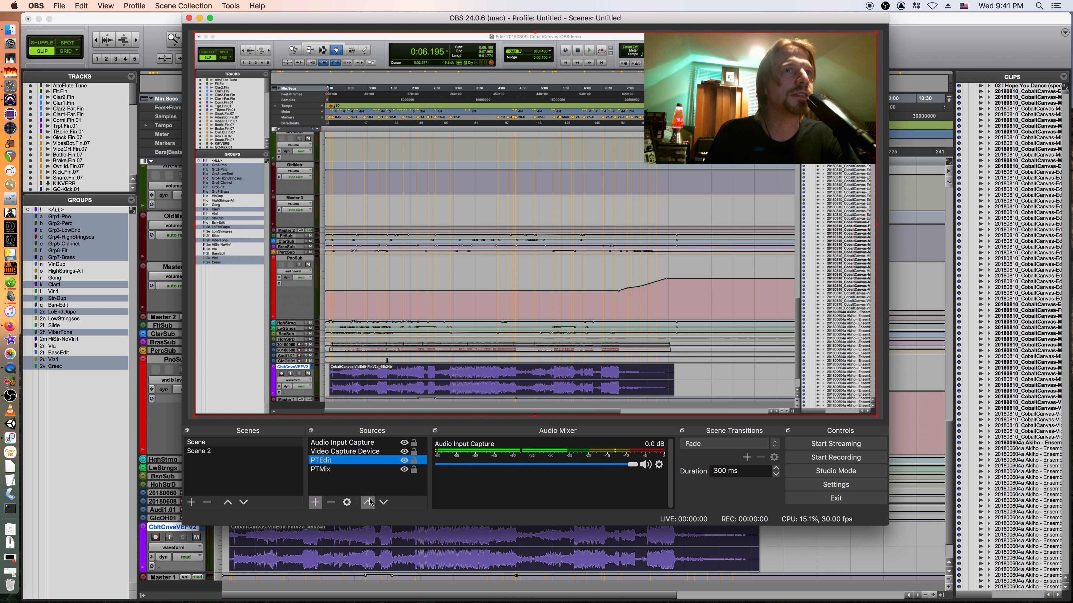
- Switch to Scene 2, shrink its webcam source, and place it in the upper-right corner of the canvas
{"action": "left_click", "coordinate": [195, 455]}
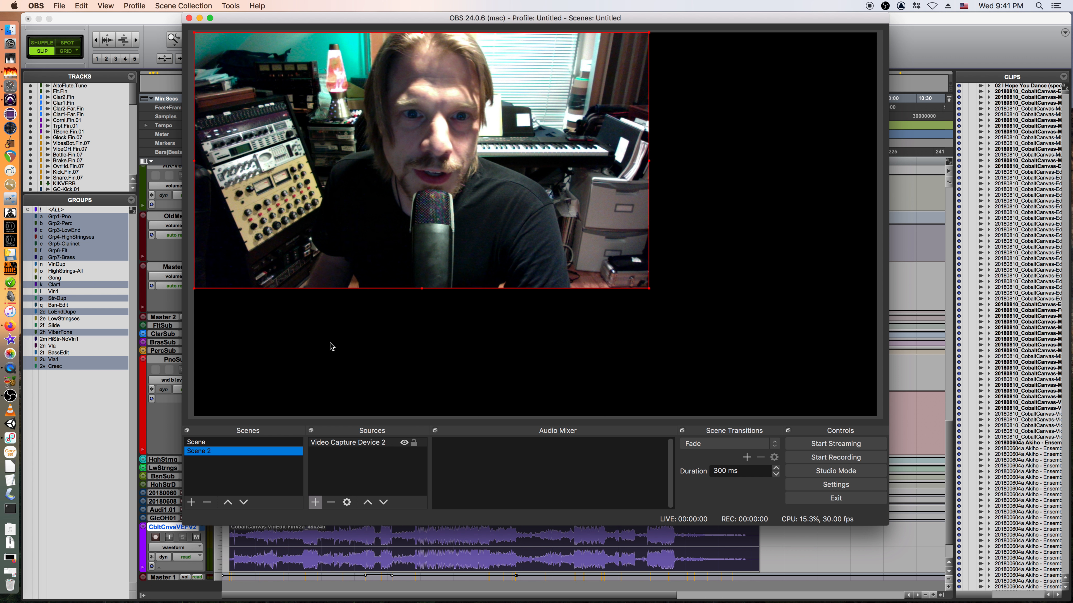
{"action": "left_click_drag", "start_coordinate": [651, 292], "coordinate": [479, 197]}
{"action": "left_click_drag", "start_coordinate": [357, 148], "coordinate": [754, 143]}
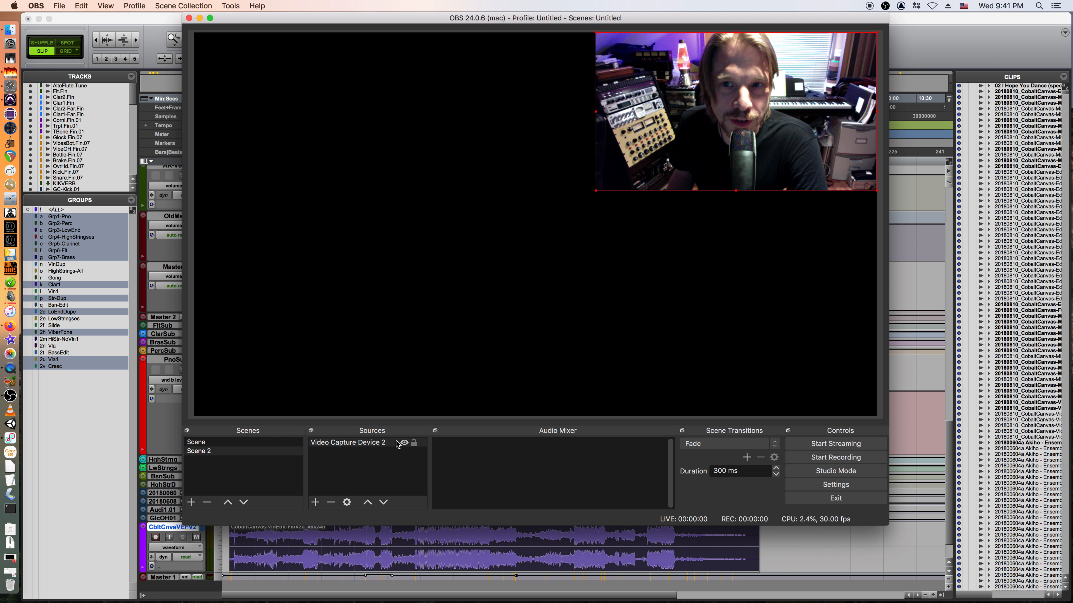
- Add a new Audio Input Capture source named Audio Input Capture 2 to Scene 2, using the Fireface UFX device
{"action": "left_click", "coordinate": [315, 502]}
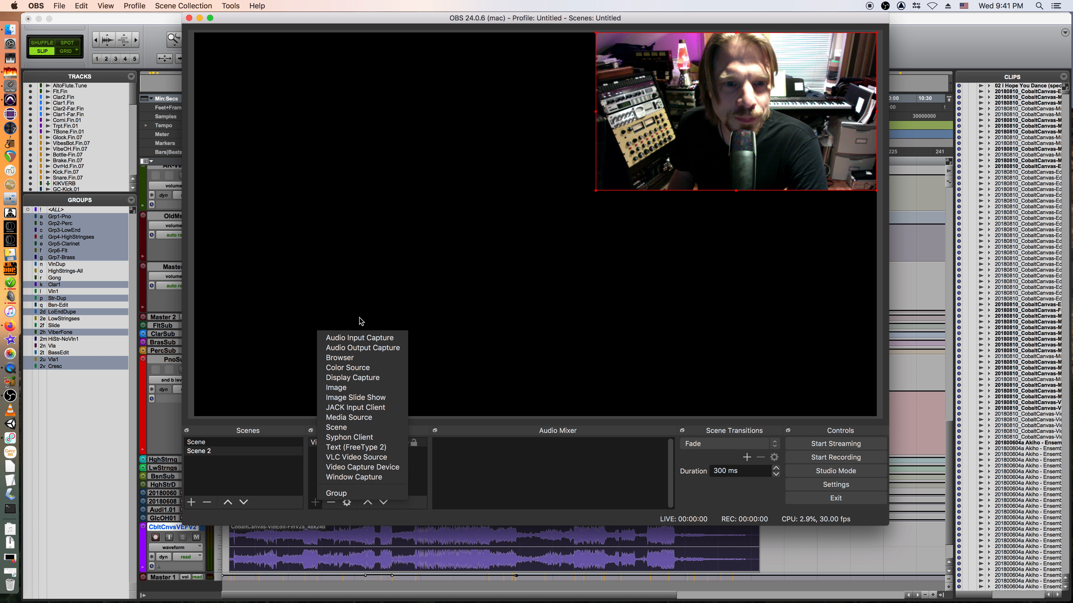
{"action": "left_click", "coordinate": [362, 339]}
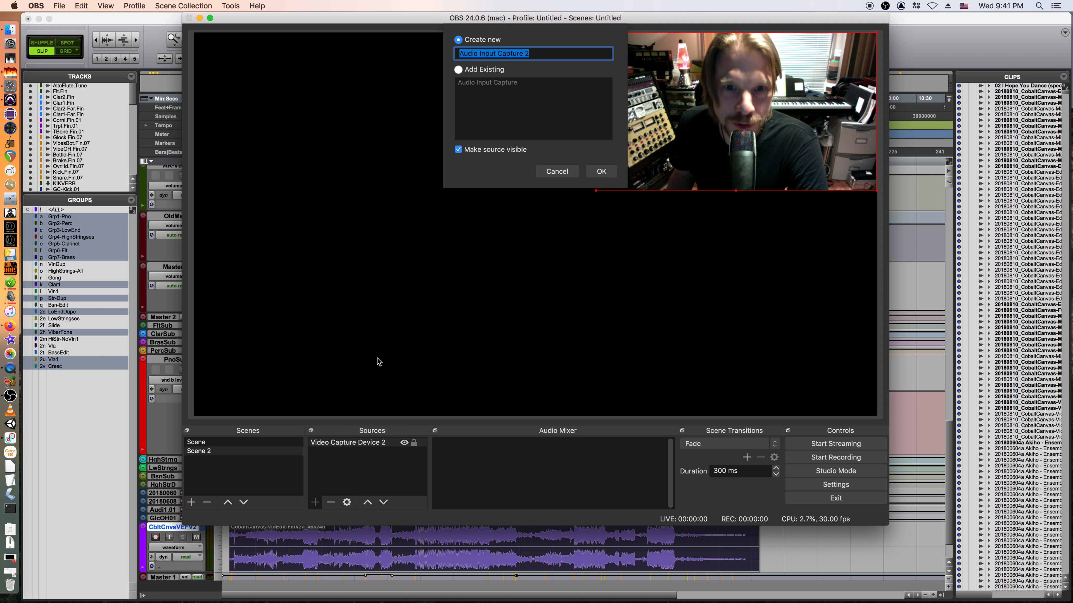
{"action": "left_click", "coordinate": [601, 172]}
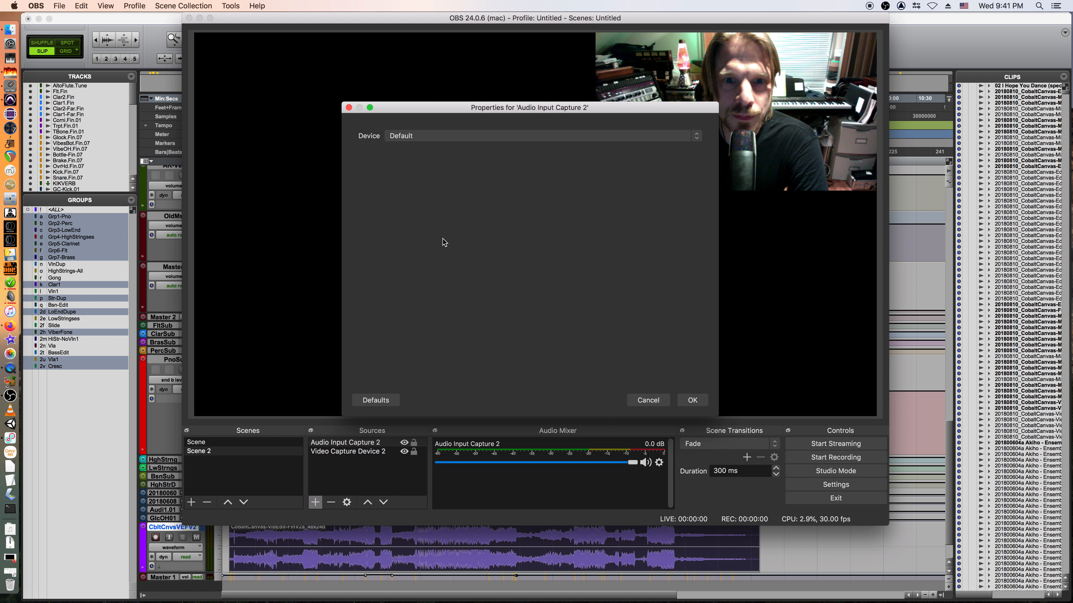
{"action": "left_click", "coordinate": [452, 128]}
{"action": "left_click", "coordinate": [469, 174]}
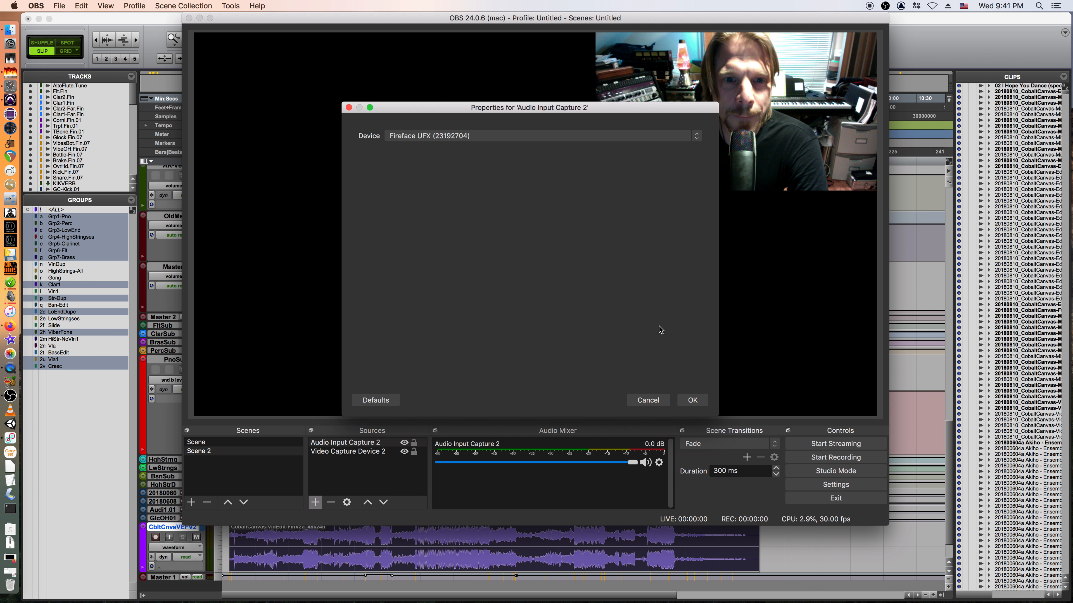
{"action": "left_click", "coordinate": [699, 403]}
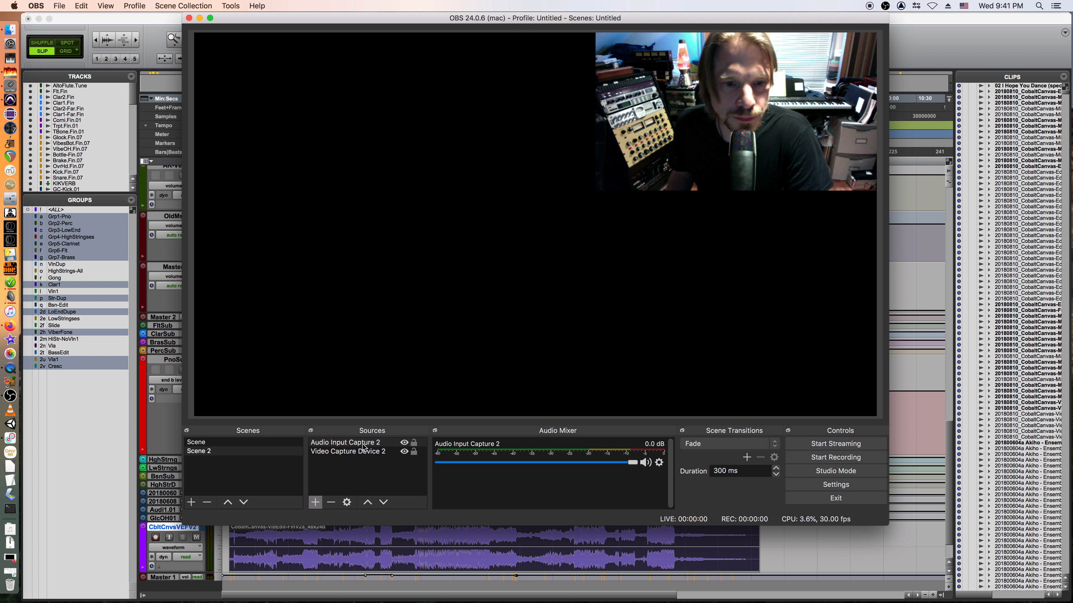
- Change the device of Audio Input Capture 2 to Loopback Audio
{"action": "left_click", "coordinate": [348, 451]}
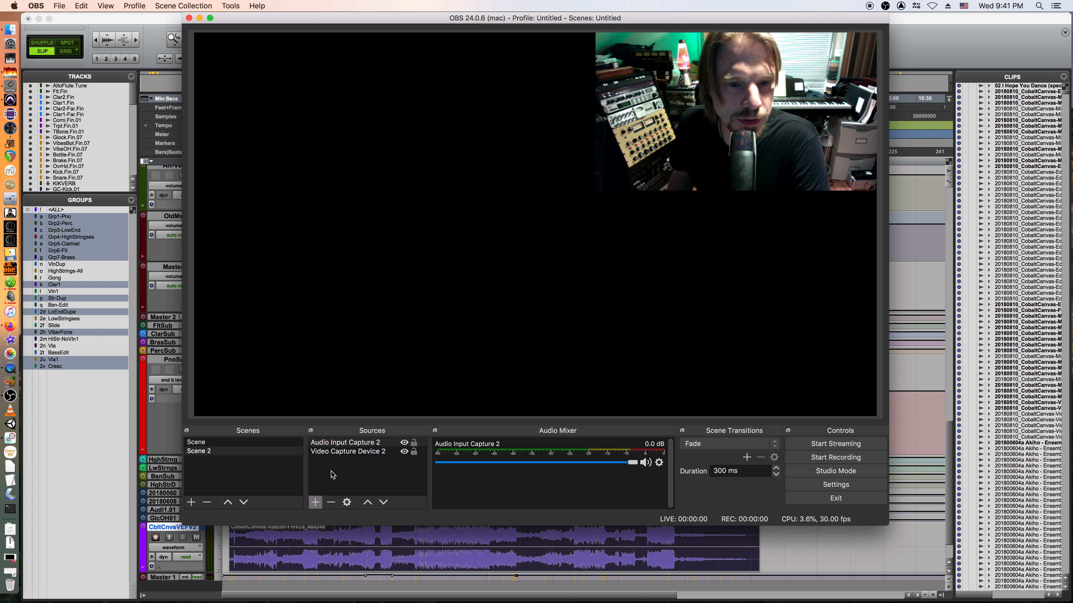
{"action": "left_click", "coordinate": [346, 503]}
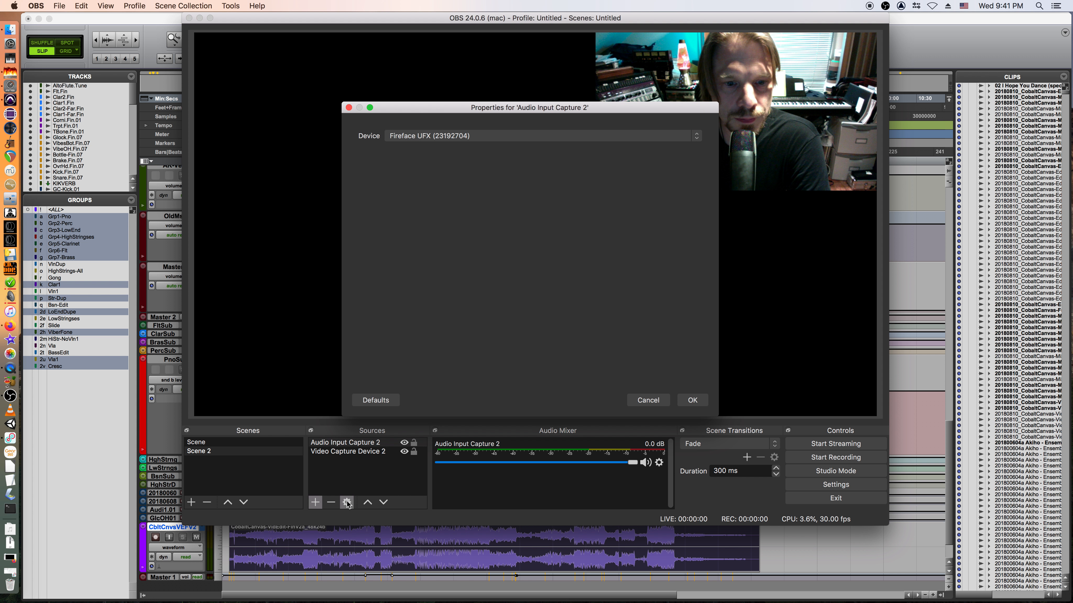
{"action": "left_click", "coordinate": [388, 446]}
{"action": "left_click", "coordinate": [346, 503]}
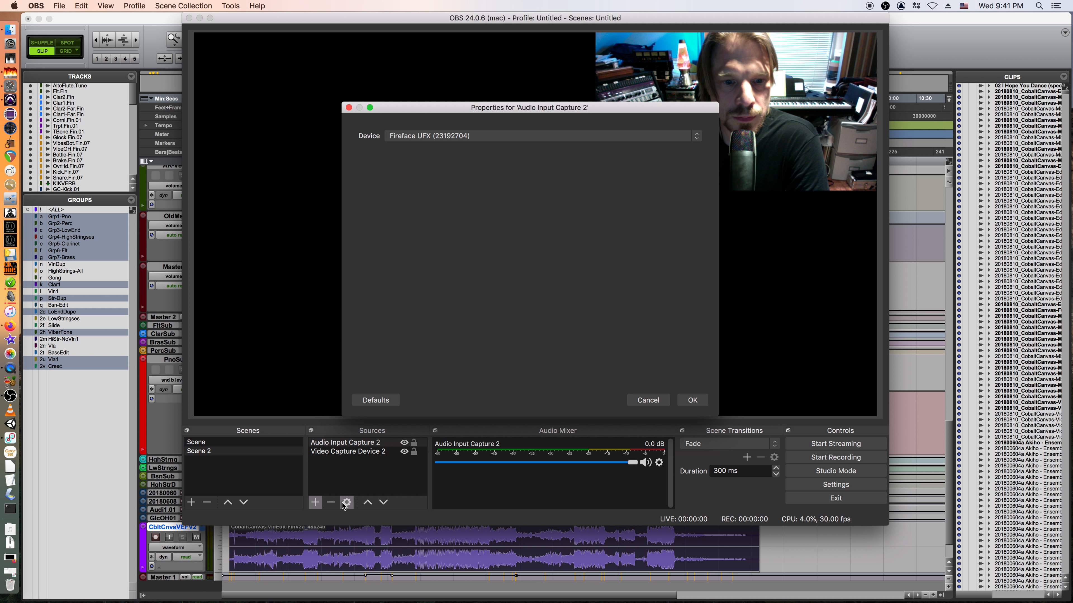
{"action": "left_click", "coordinate": [468, 136]}
{"action": "left_click", "coordinate": [469, 126]}
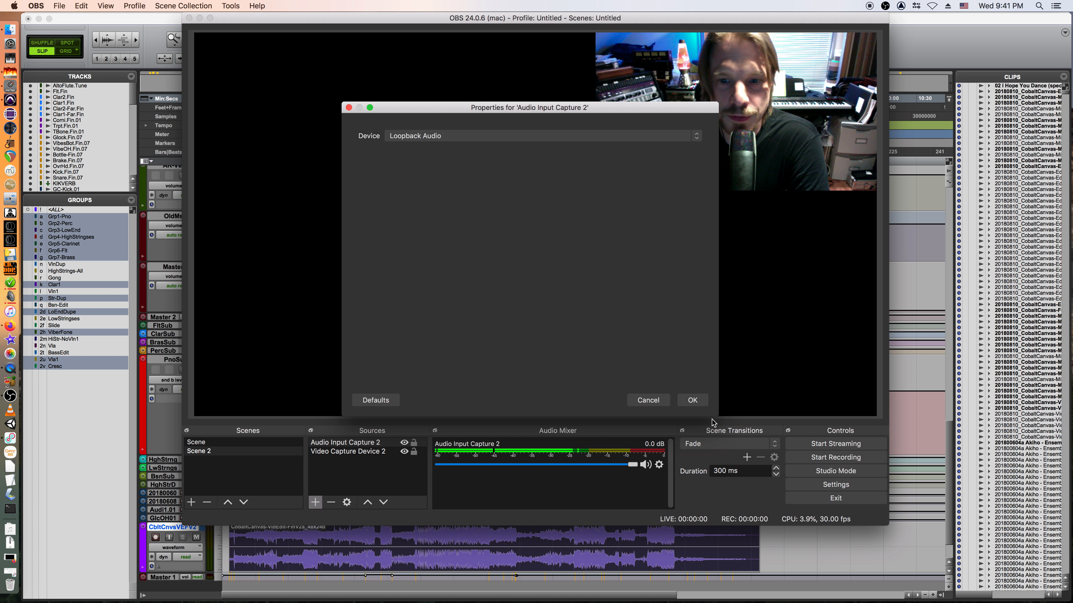
{"action": "left_click", "coordinate": [692, 401]}
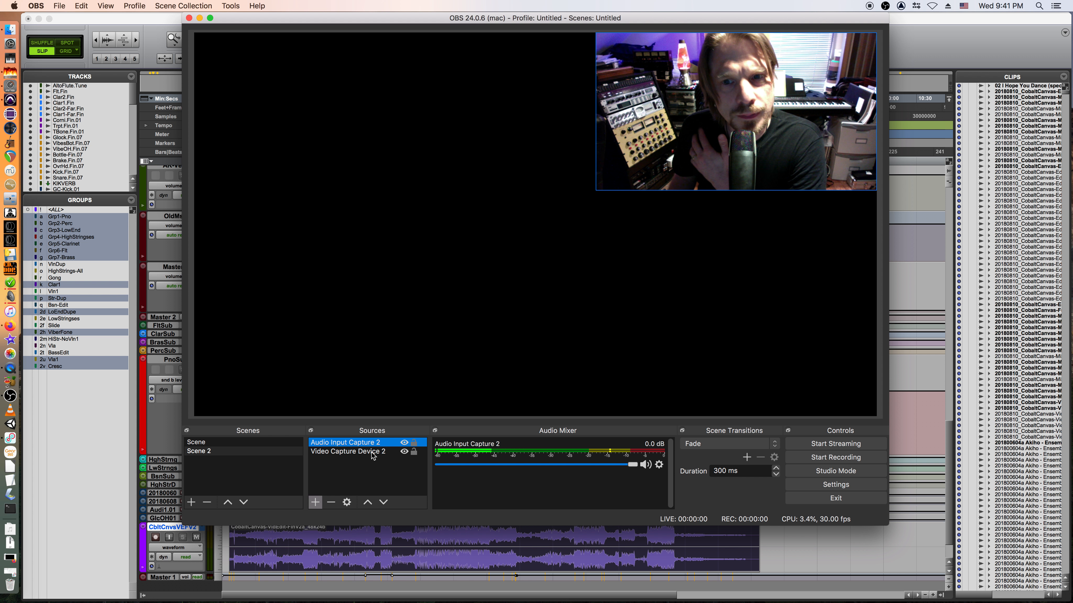
- Add the existing PTEdit window capture to Scene 2
{"action": "left_click", "coordinate": [315, 502]}
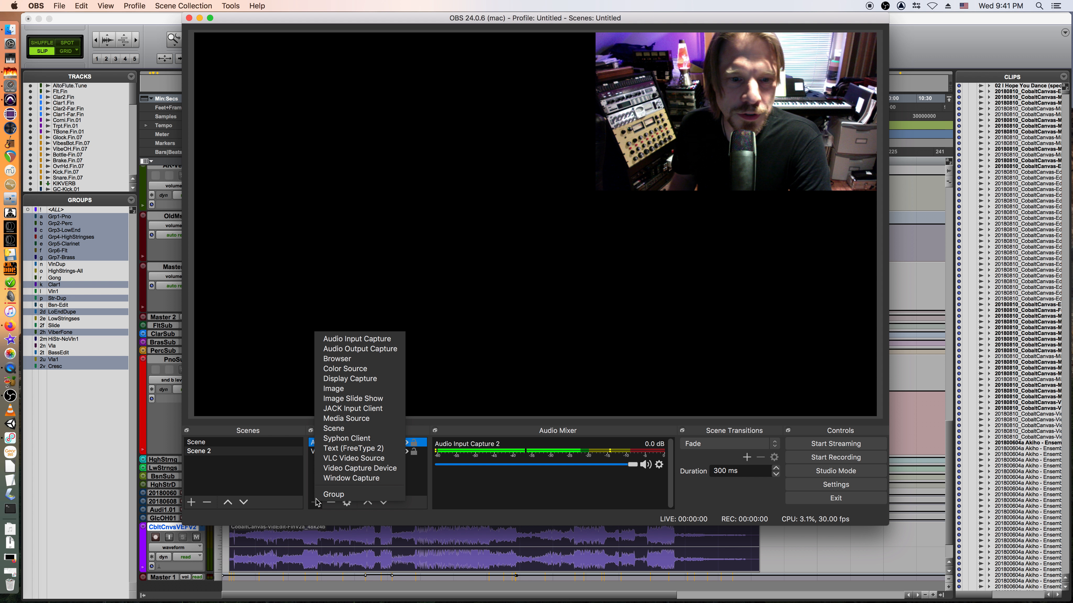
{"action": "left_click", "coordinate": [328, 483]}
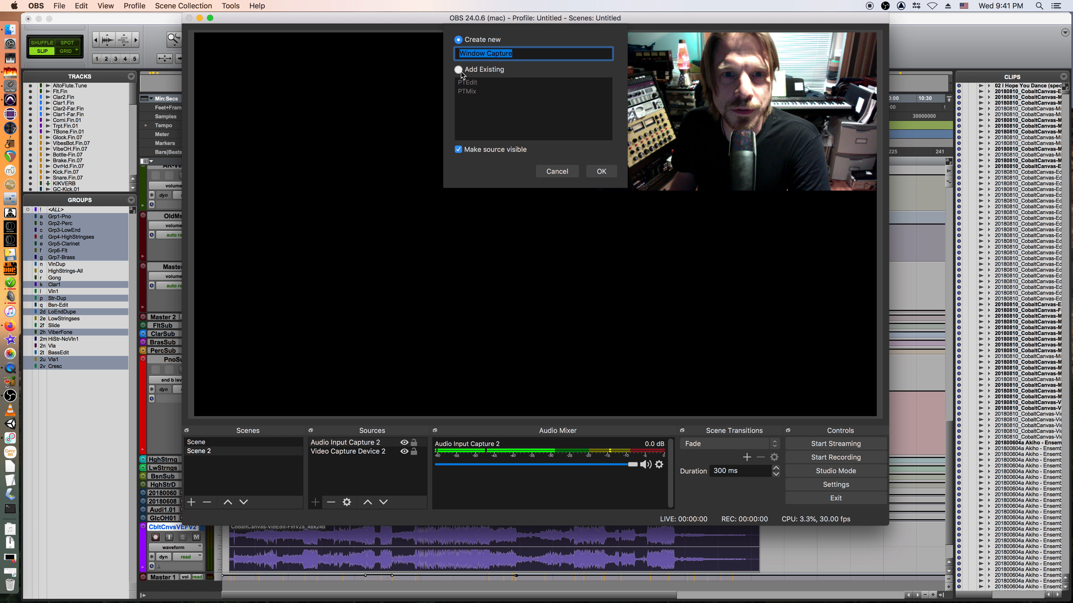
{"action": "left_click", "coordinate": [459, 70]}
{"action": "left_click", "coordinate": [467, 82]}
{"action": "left_click", "coordinate": [601, 171]}
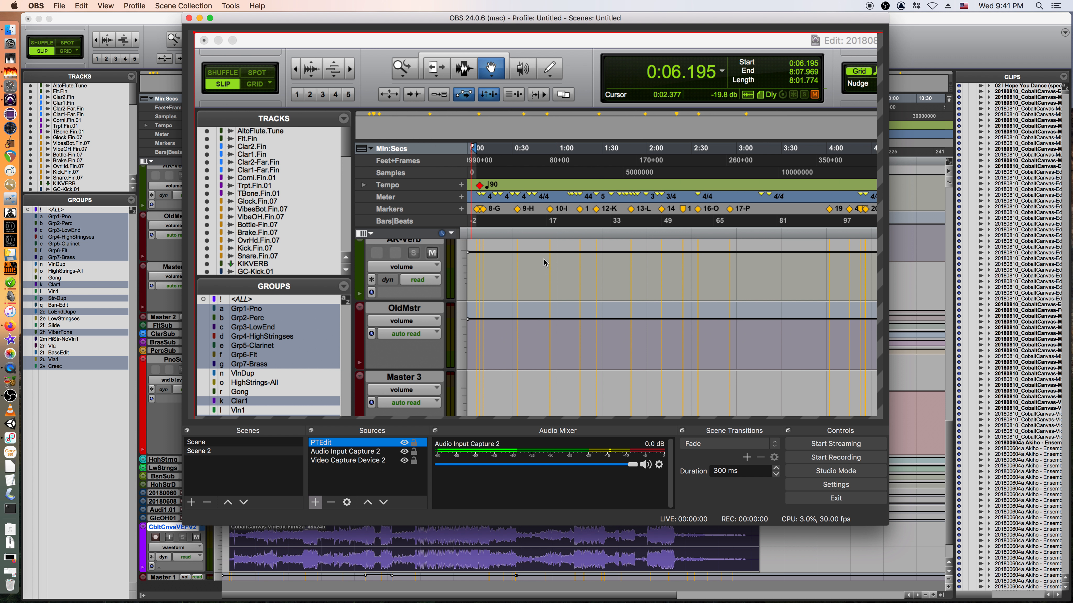
- Fit the PTEdit capture in Scene 2 to the screen and order it beneath the audio and webcam sources
{"action": "right_click", "coordinate": [512, 269]}
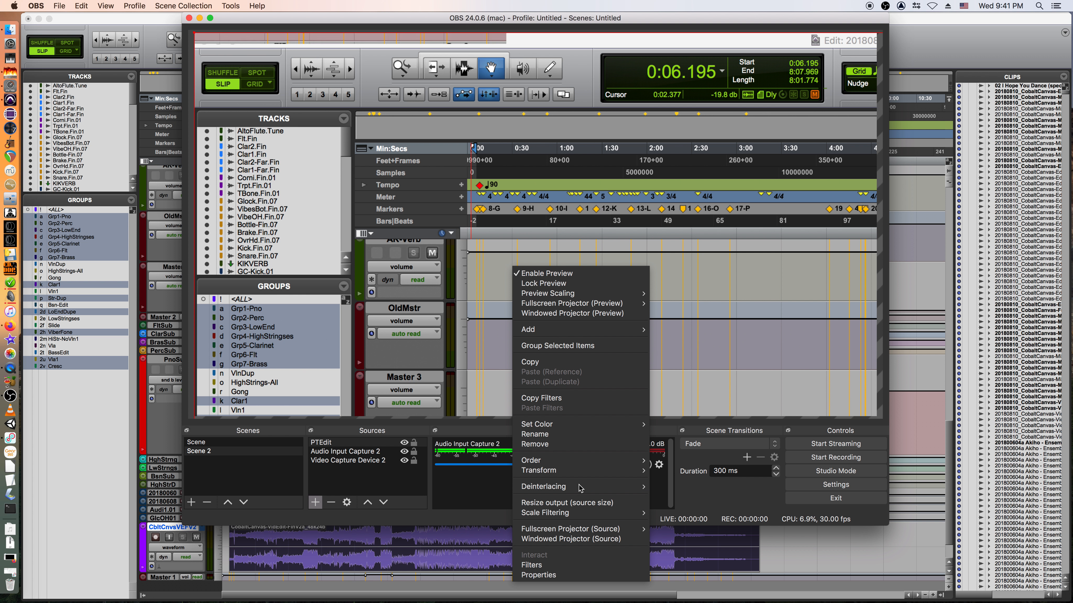
{"action": "mouse_move", "coordinate": [572, 476]}
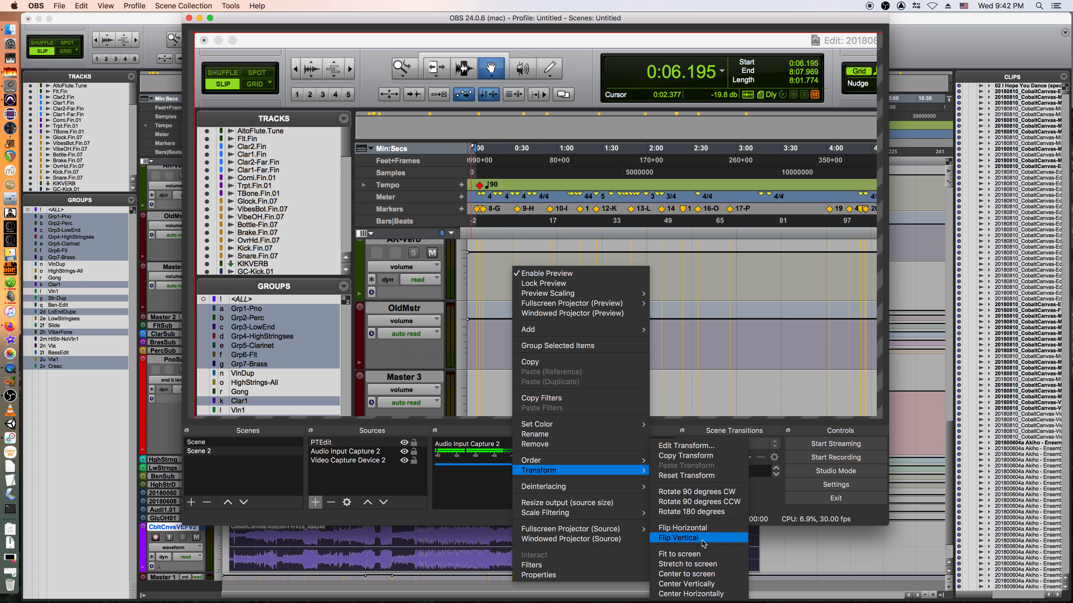
{"action": "left_click", "coordinate": [679, 554]}
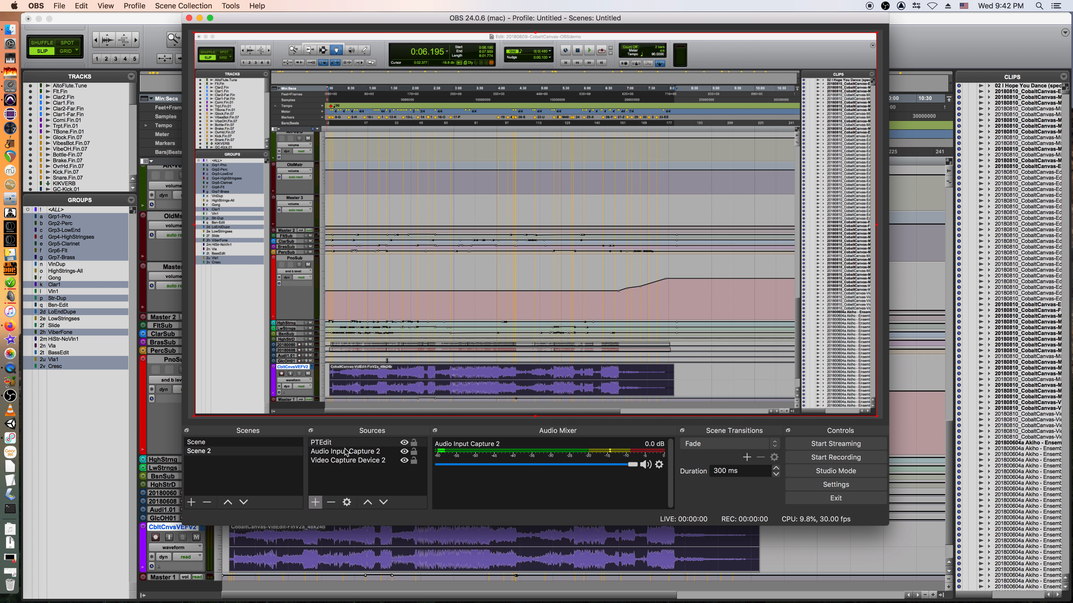
{"action": "left_click", "coordinate": [383, 502]}
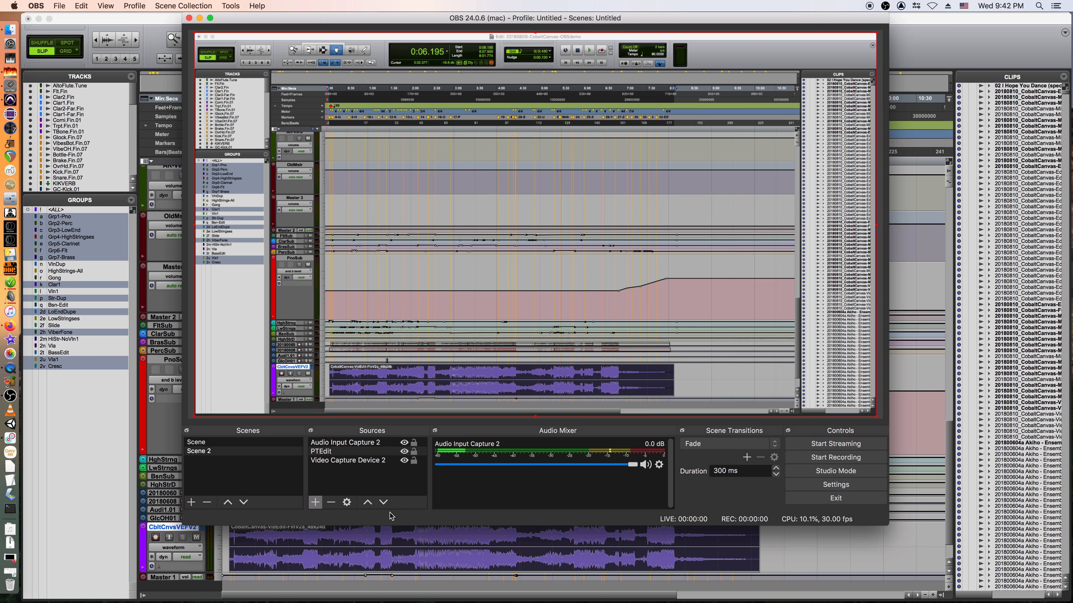
{"action": "left_click", "coordinate": [383, 502]}
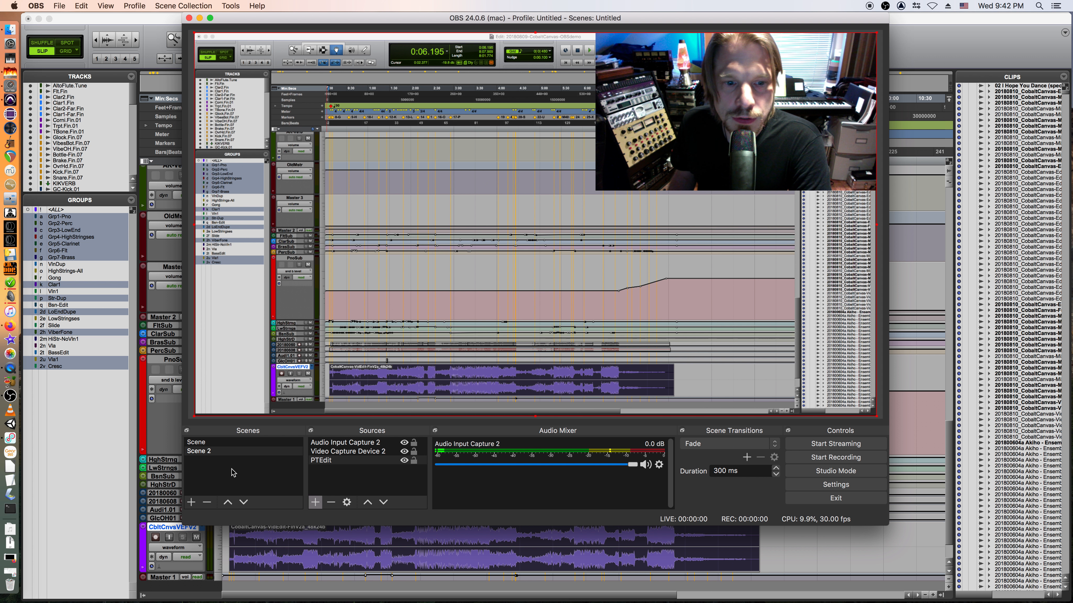
- Switch to the first scene and remove its PTEdit source
{"action": "left_click", "coordinate": [199, 443]}
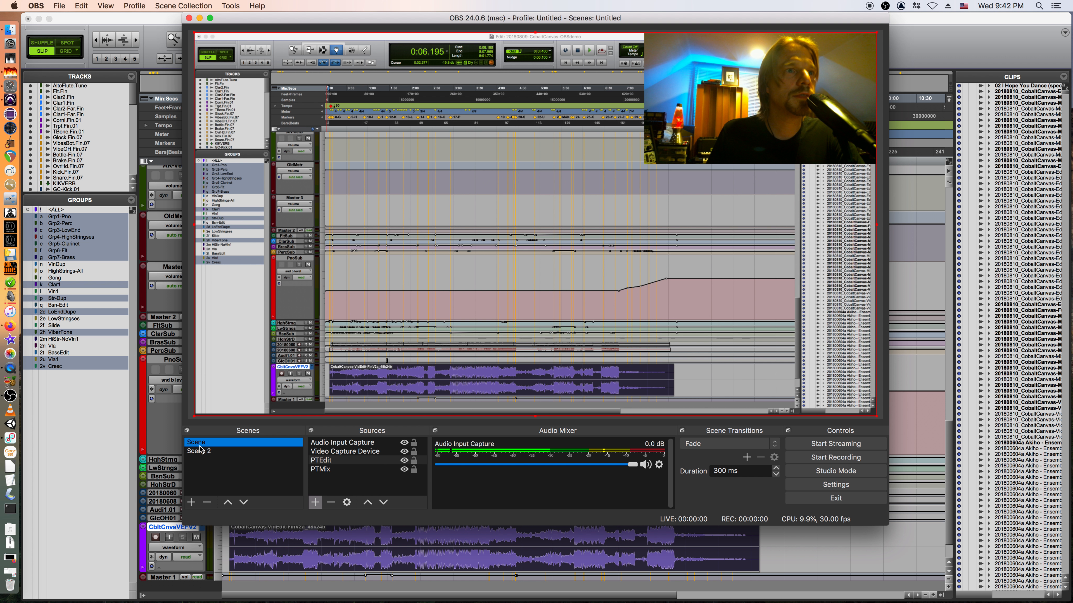
{"action": "left_click", "coordinate": [326, 461]}
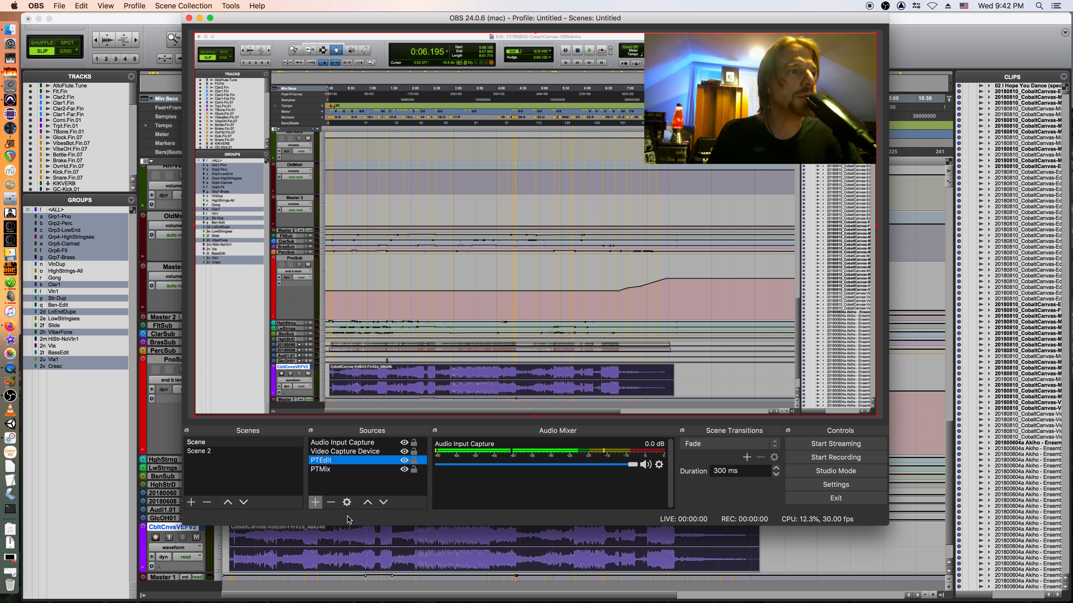
{"action": "left_click", "coordinate": [331, 503]}
{"action": "left_click", "coordinate": [603, 281]}
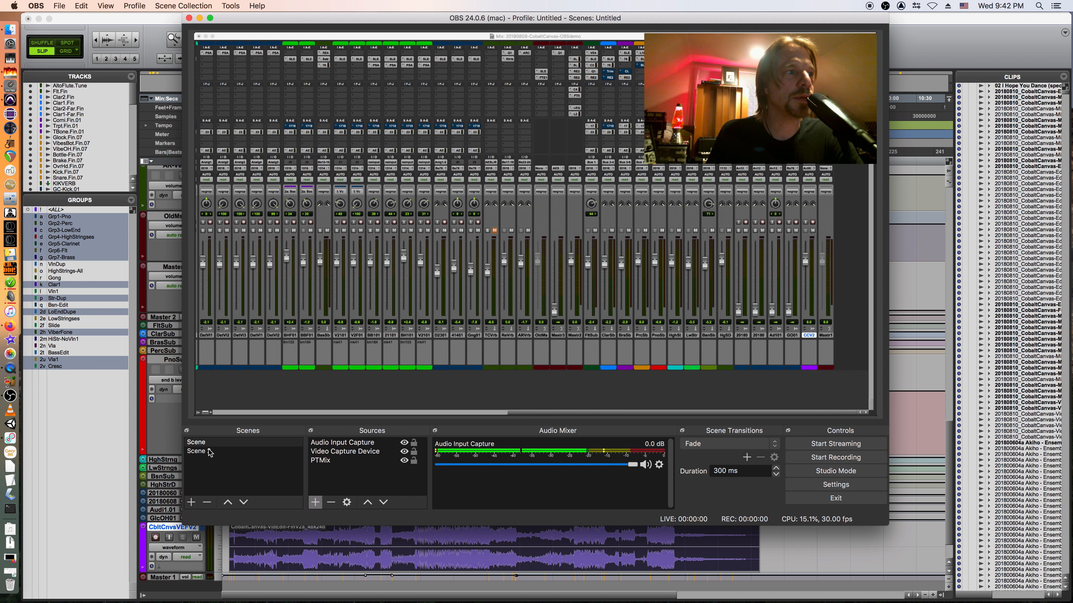
- Set the scene transition to Cut and test switching between Scene and Scene 2
{"action": "left_click", "coordinate": [210, 452]}
{"action": "left_click", "coordinate": [202, 442]}
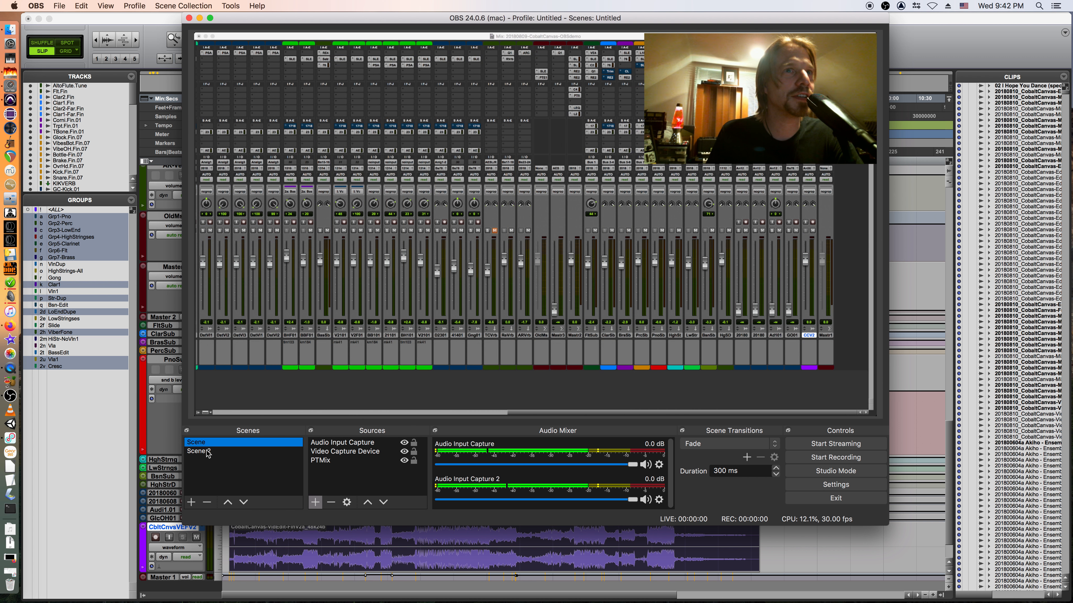
{"action": "left_click", "coordinate": [206, 452]}
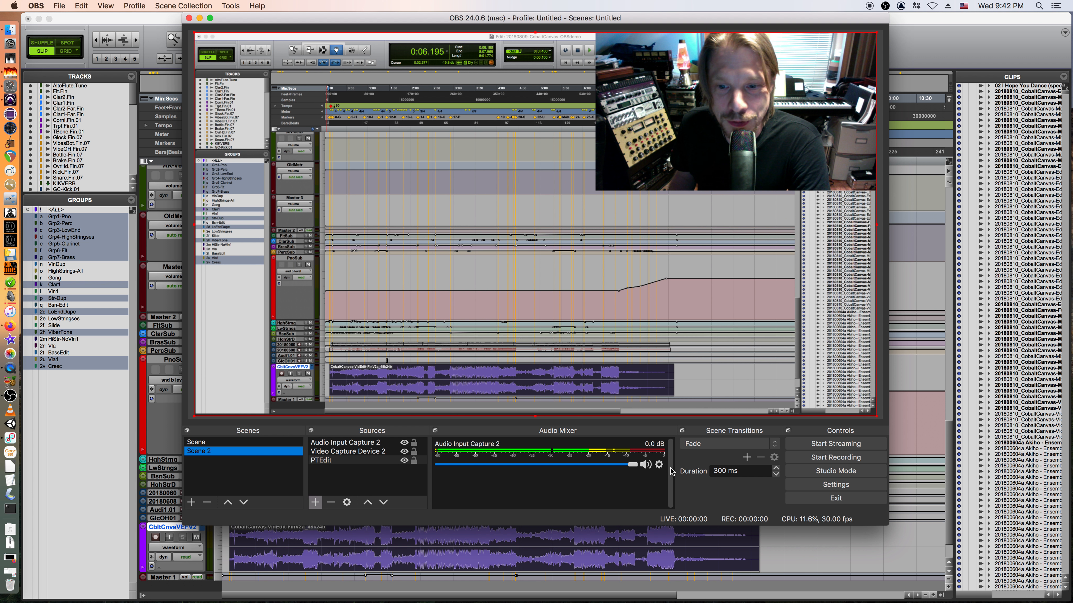
{"action": "left_click", "coordinate": [725, 447]}
{"action": "left_click", "coordinate": [725, 436]}
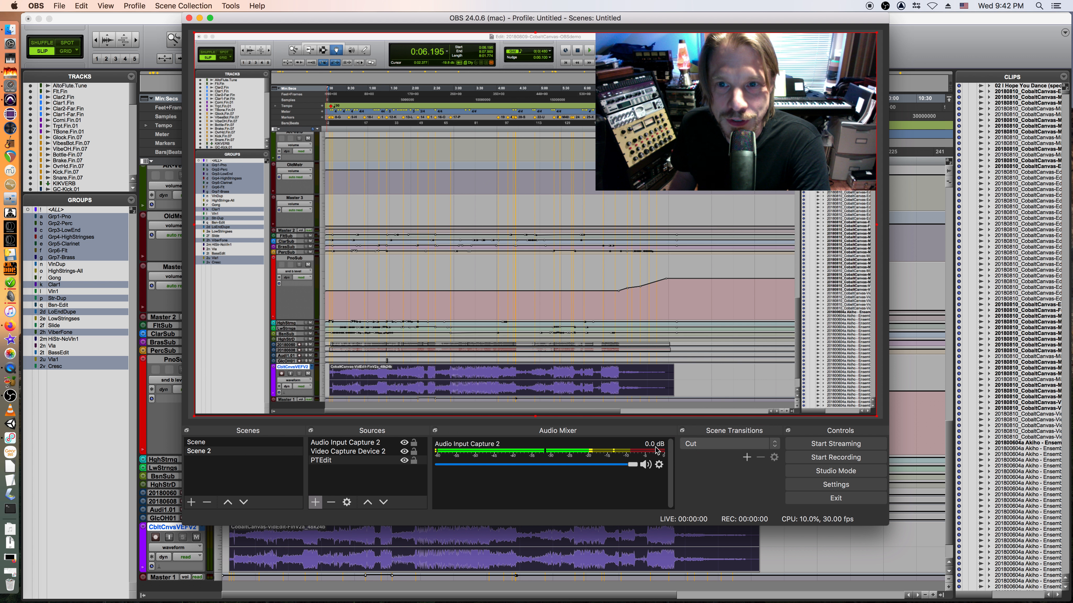
{"action": "left_click", "coordinate": [208, 443]}
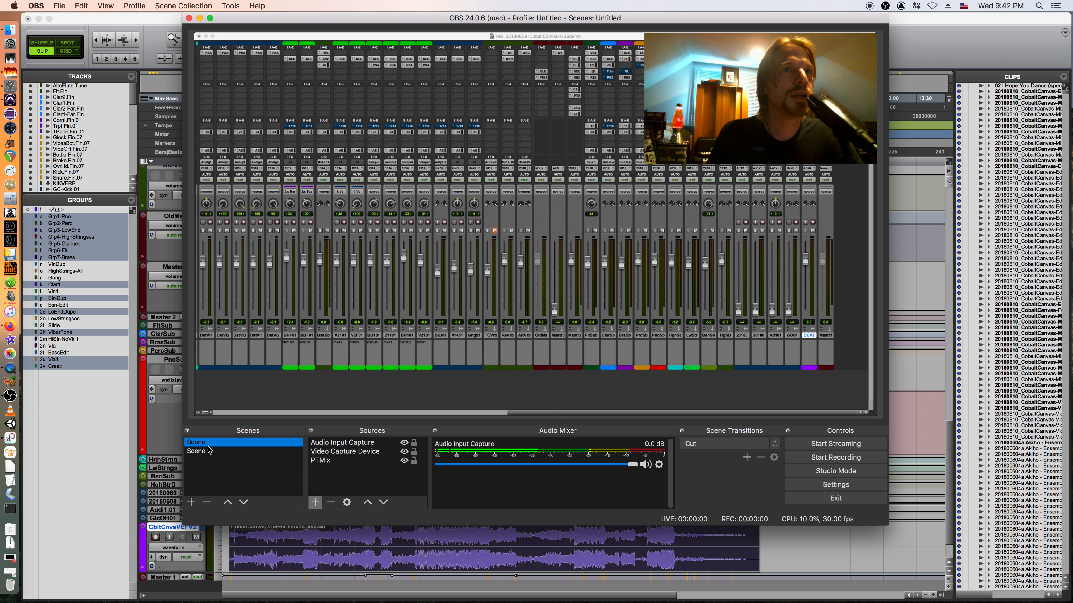
{"action": "left_click", "coordinate": [209, 453]}
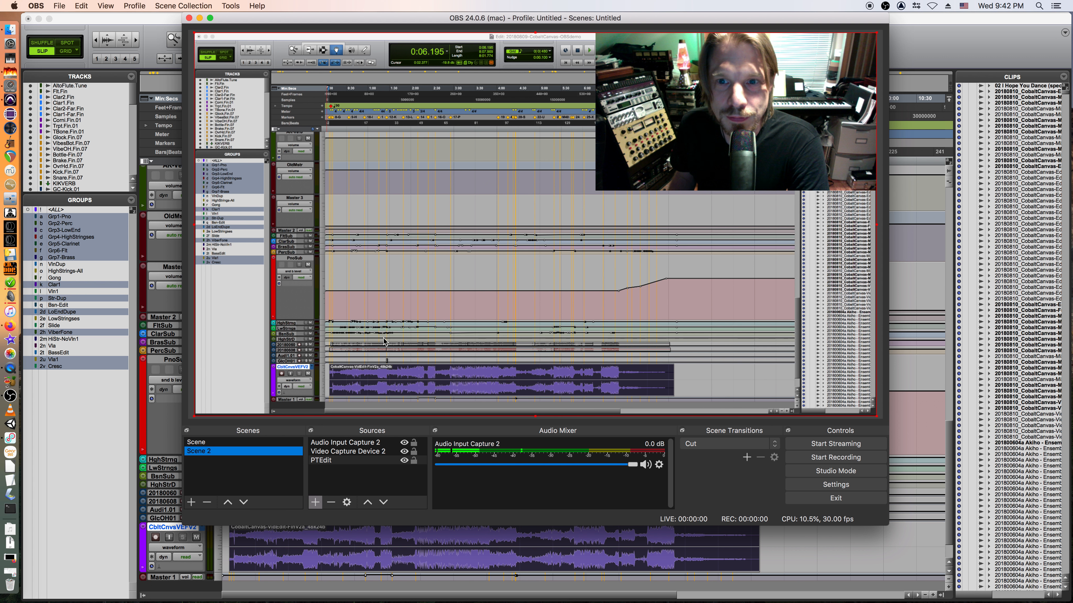
- Shrink the webcam overlay in Scene 2 slightly and change its capture device to HD Webcam C615
{"action": "left_click", "coordinate": [596, 189]}
{"action": "left_click_drag", "start_coordinate": [596, 192], "coordinate": [646, 178]}
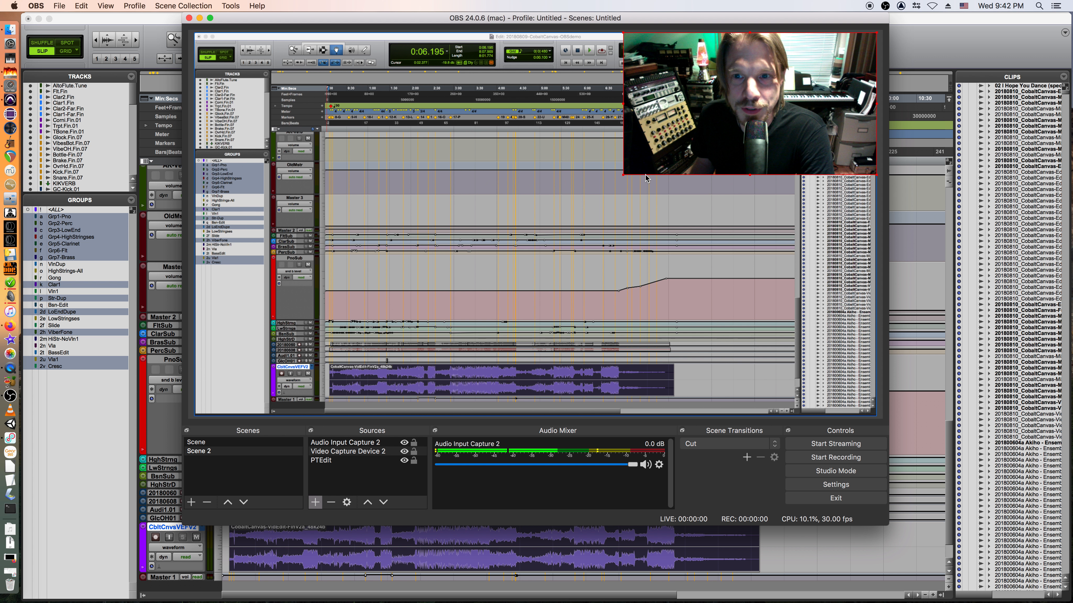
{"action": "left_click", "coordinate": [334, 453]}
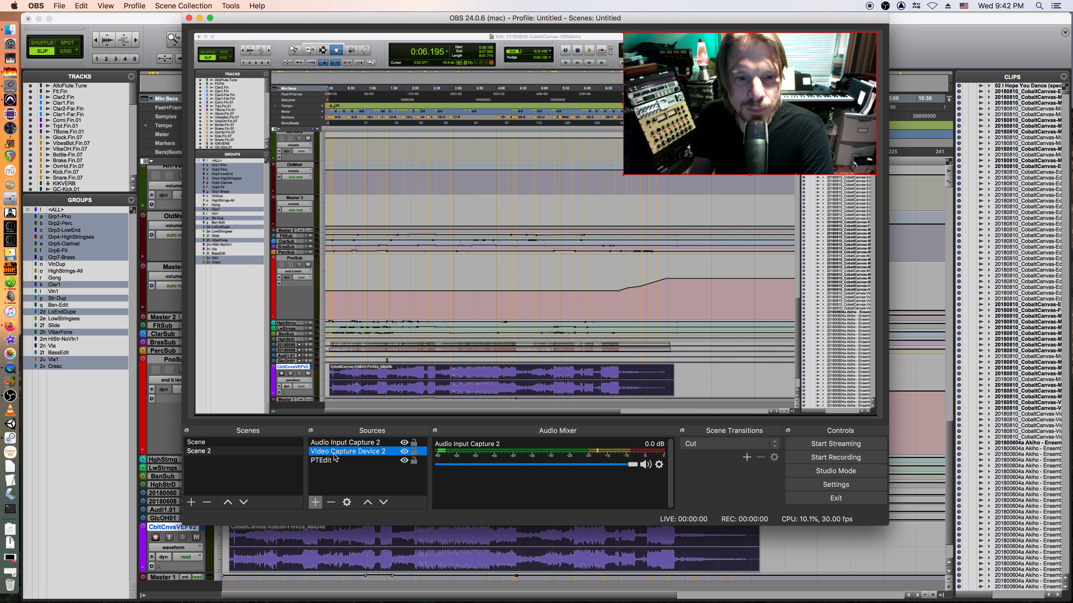
{"action": "left_click", "coordinate": [347, 502]}
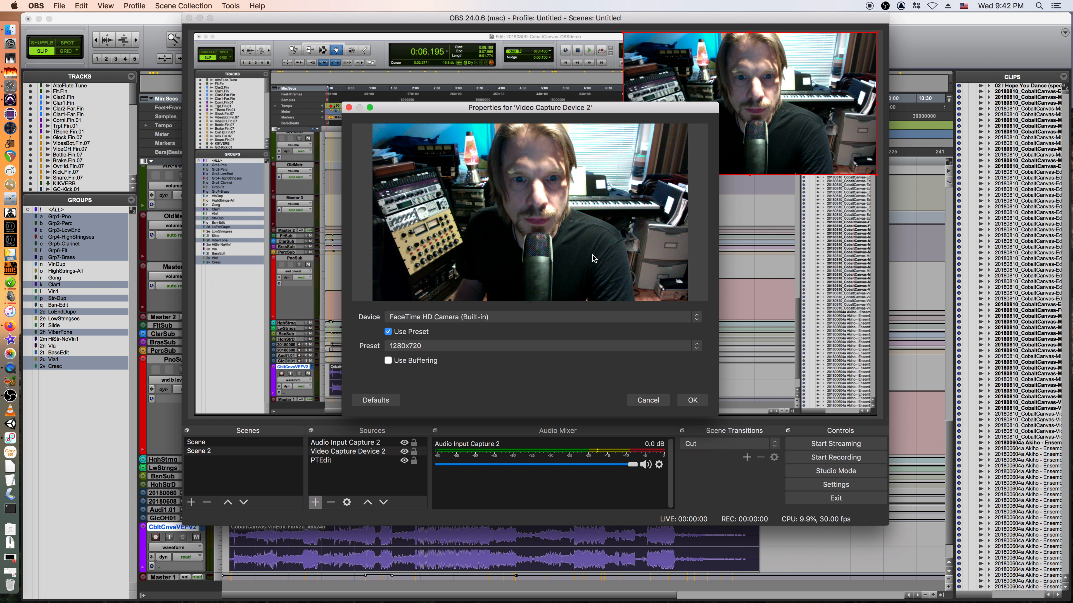
{"action": "left_click", "coordinate": [585, 317]}
{"action": "left_click", "coordinate": [587, 308]}
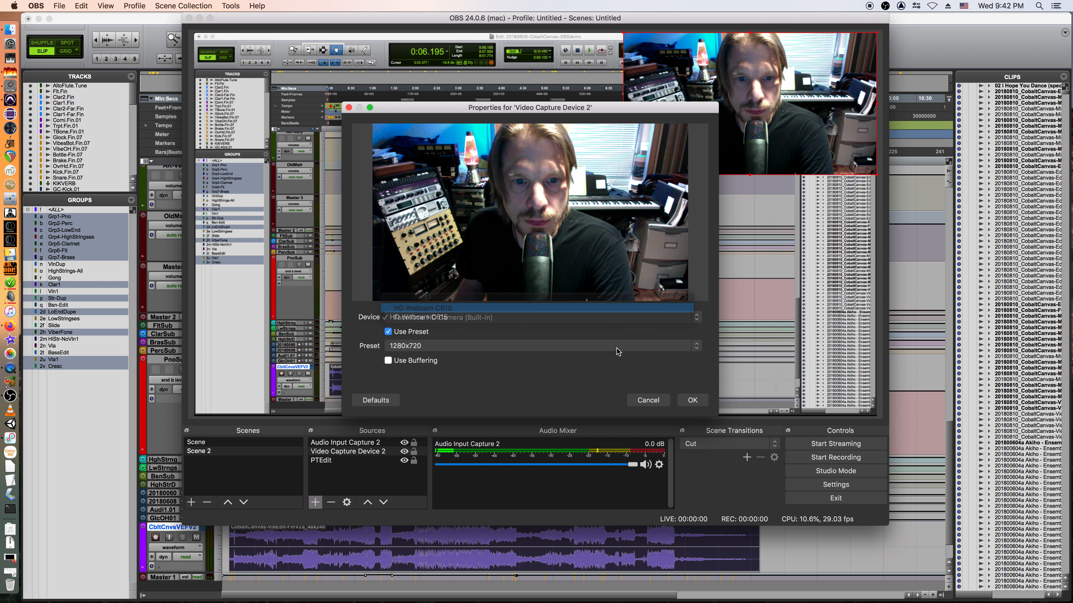
{"action": "left_click", "coordinate": [692, 400]}
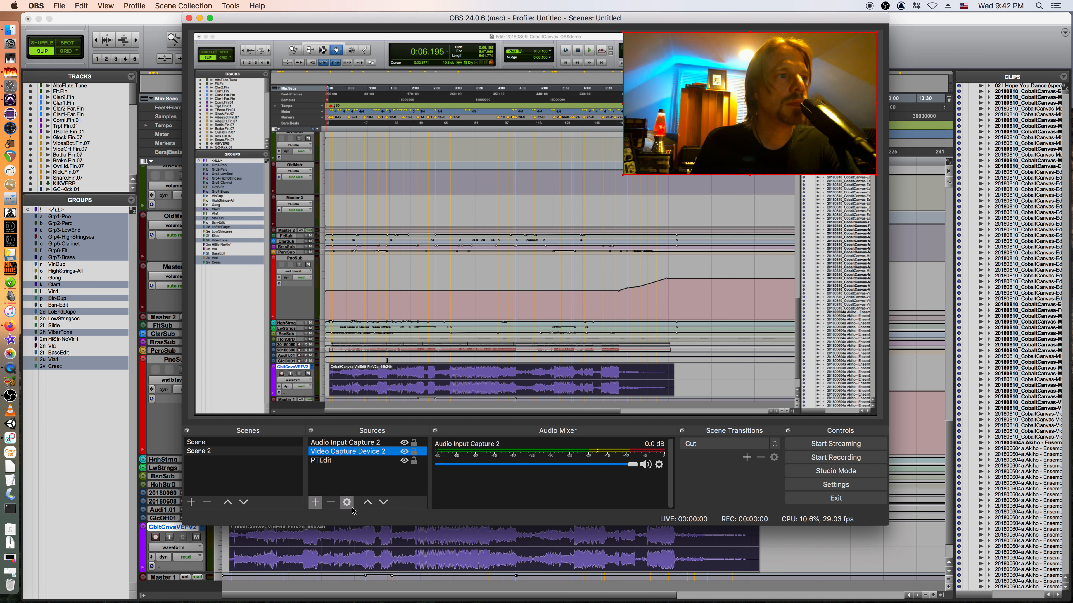
- Compare the webcam overlay with the one in Scene, and shrink the Scene 2 overlay further within its upper-right corner
{"action": "left_click", "coordinate": [230, 444]}
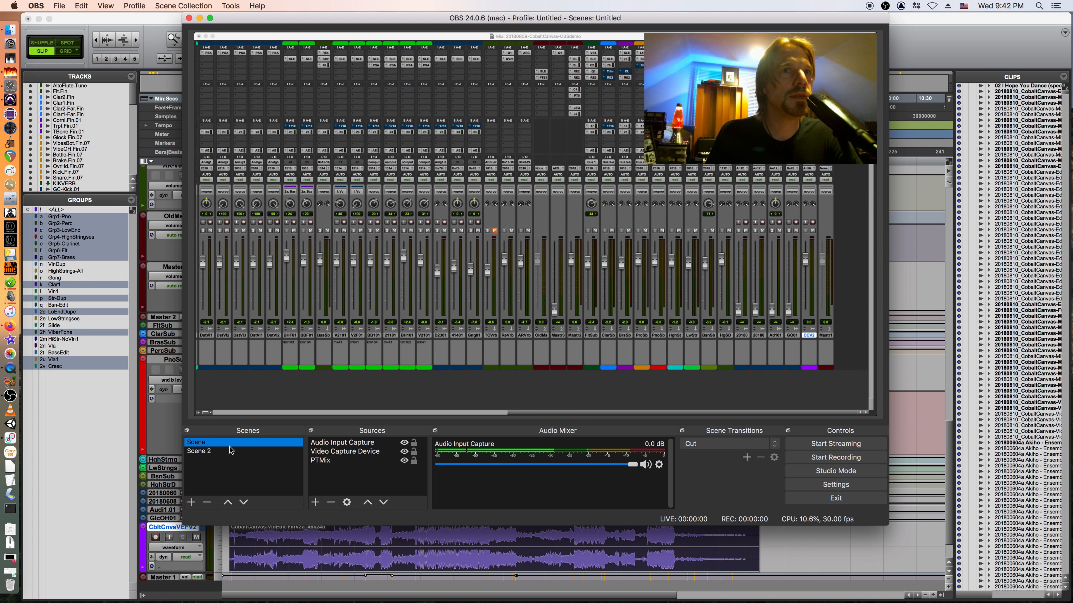
{"action": "left_click", "coordinate": [226, 452]}
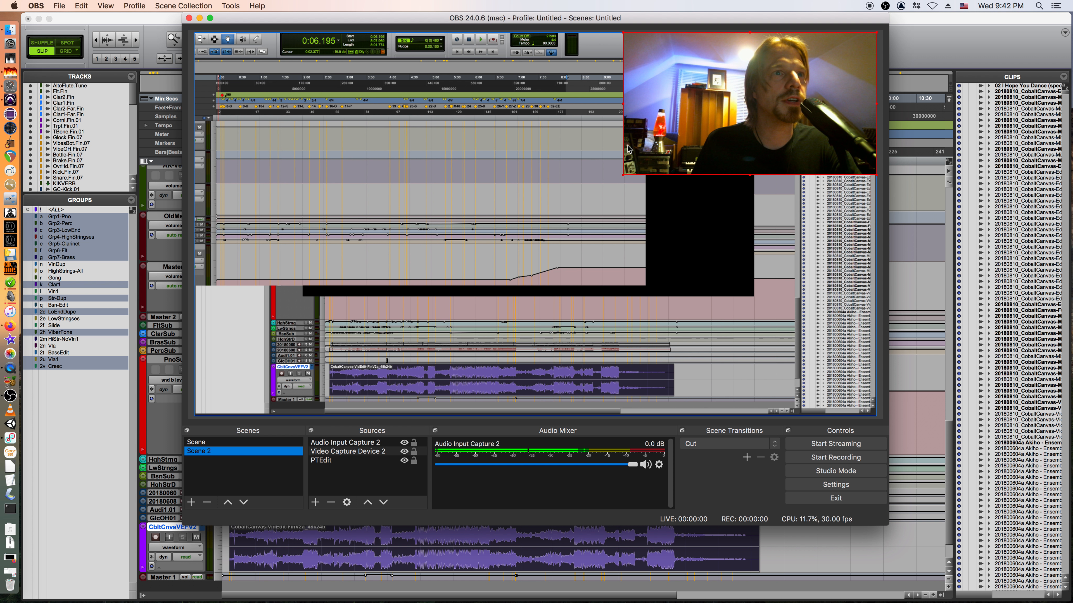
{"action": "left_click_drag", "start_coordinate": [627, 178], "coordinate": [701, 147]}
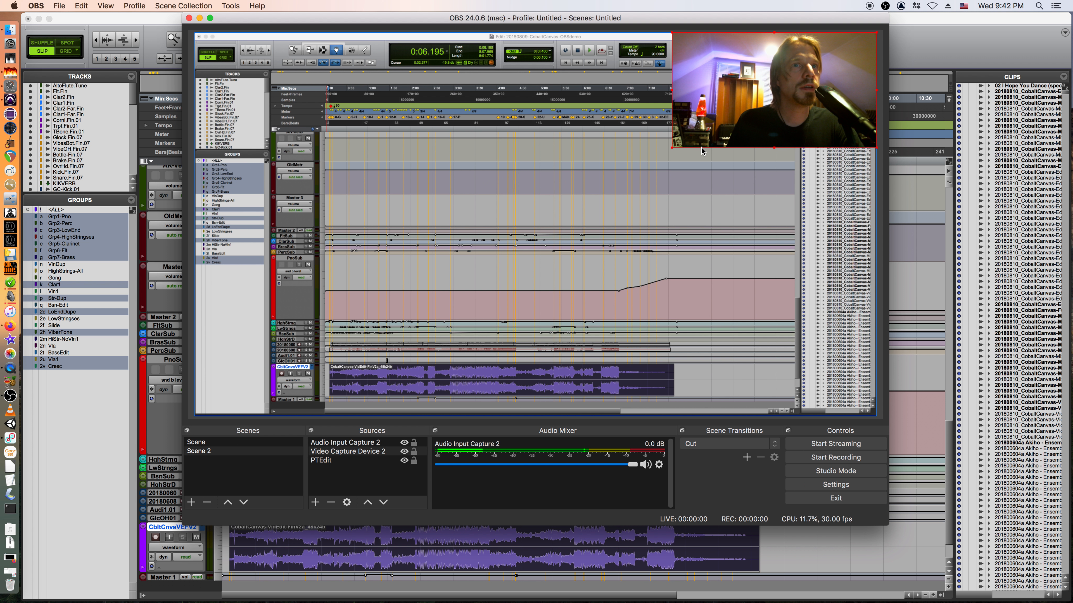
- Switch back and forth between Scene and Scene 2 to compare their layouts
{"action": "left_click", "coordinate": [204, 443]}
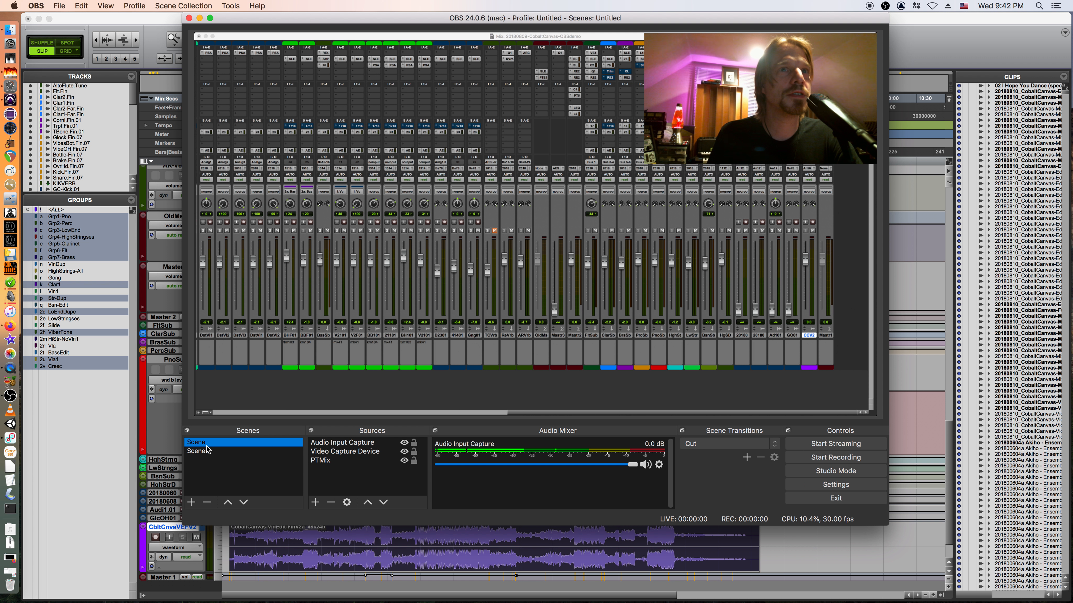
{"action": "left_click", "coordinate": [207, 452]}
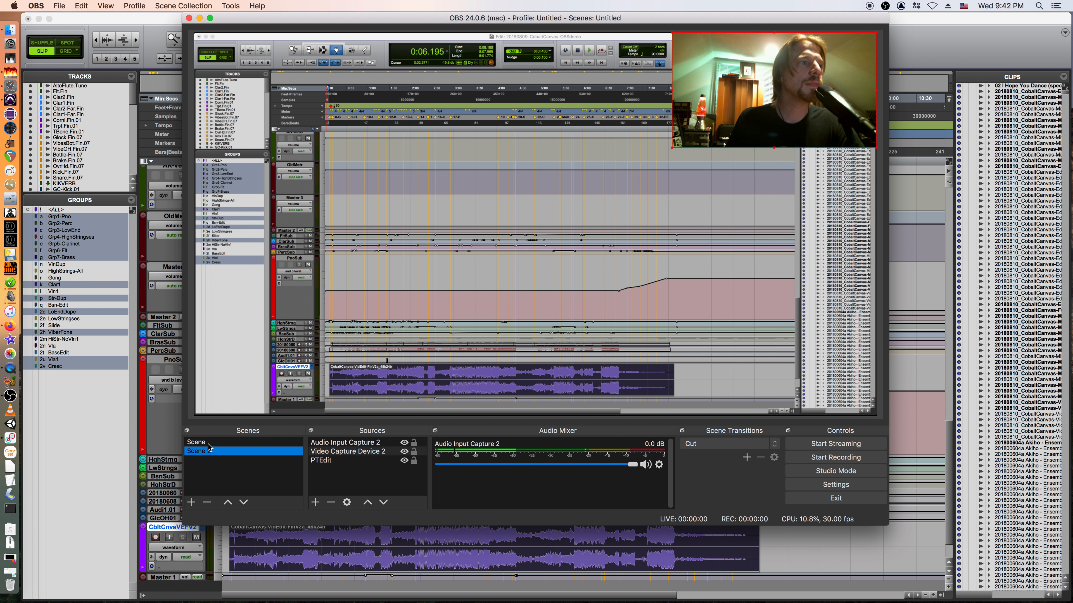
{"action": "left_click", "coordinate": [208, 443]}
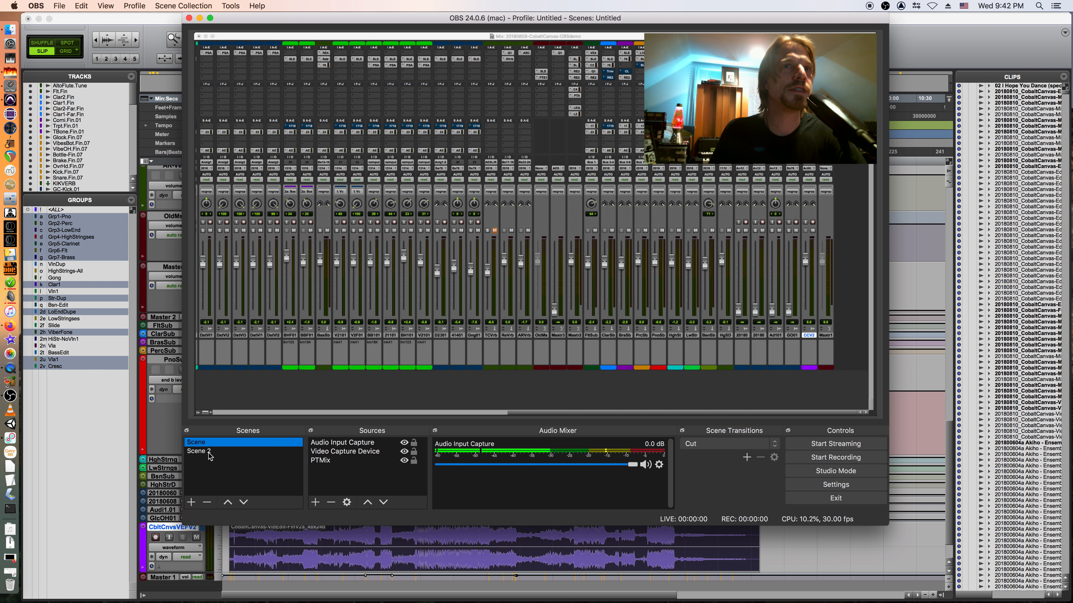
{"action": "left_click", "coordinate": [208, 453]}
{"action": "left_click", "coordinate": [207, 444]}
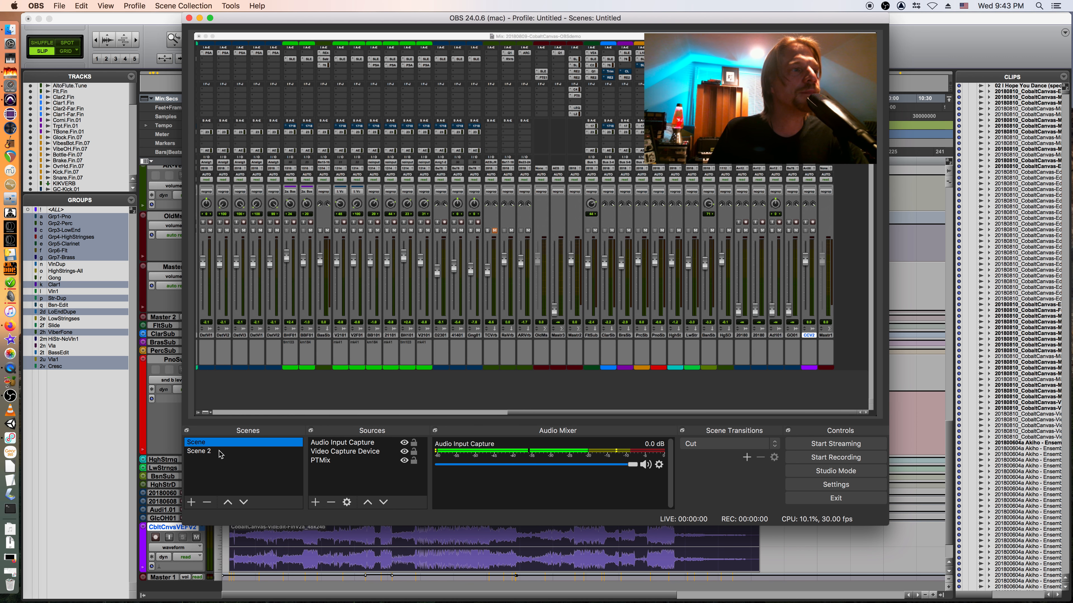
- Try to rename the first scene as PTMix
{"action": "right_click", "coordinate": [203, 448]}
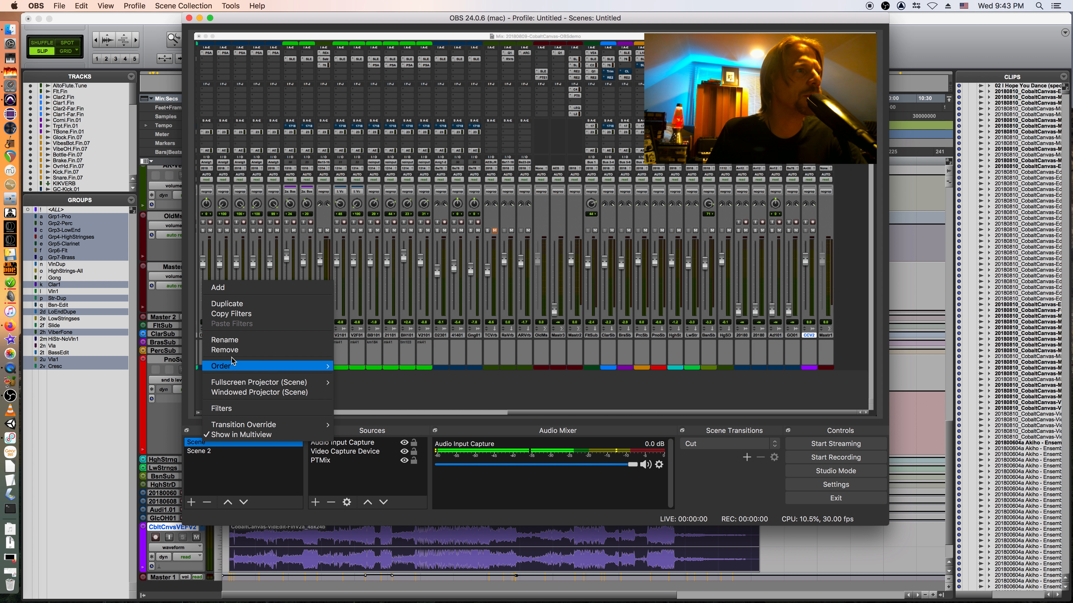
{"action": "left_click", "coordinate": [236, 341]}
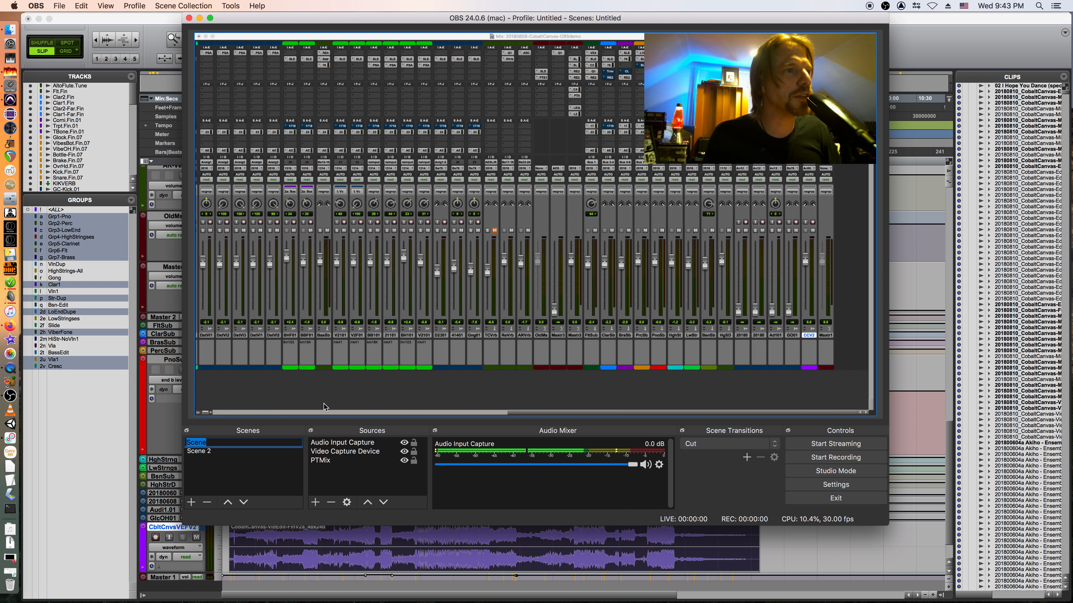
{"action": "type", "text": "P"}
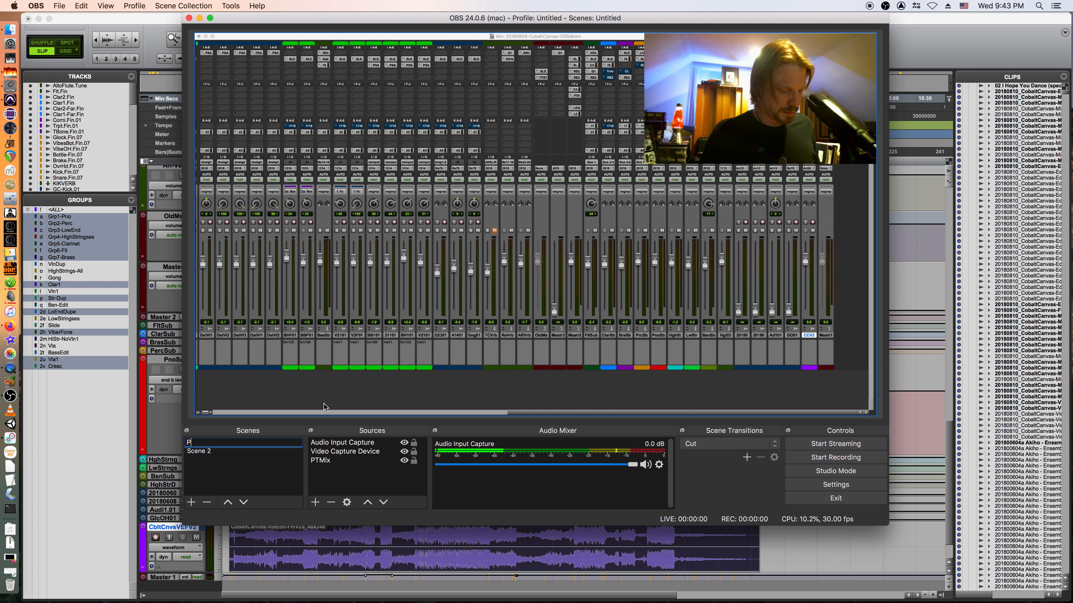
{"action": "type", "text": "TMix"}
{"action": "key", "text": "super+z"}
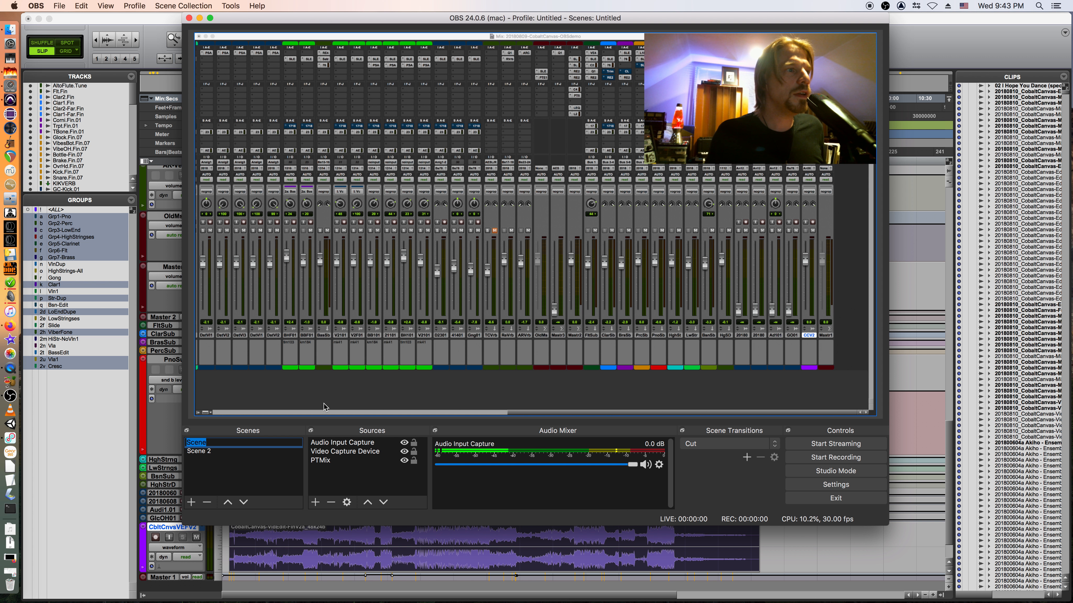
{"action": "left_click", "coordinate": [203, 442]}
{"action": "left_click_drag", "start_coordinate": [206, 442], "coordinate": [152, 434]}
{"action": "type", "text": "PT"}
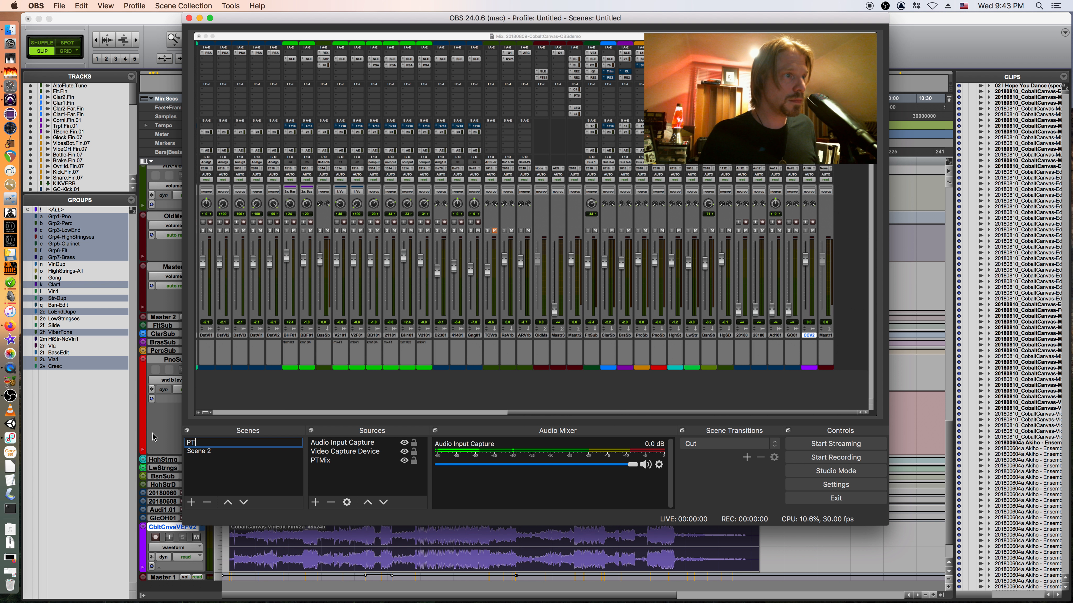
{"action": "key", "text": "super+z"}
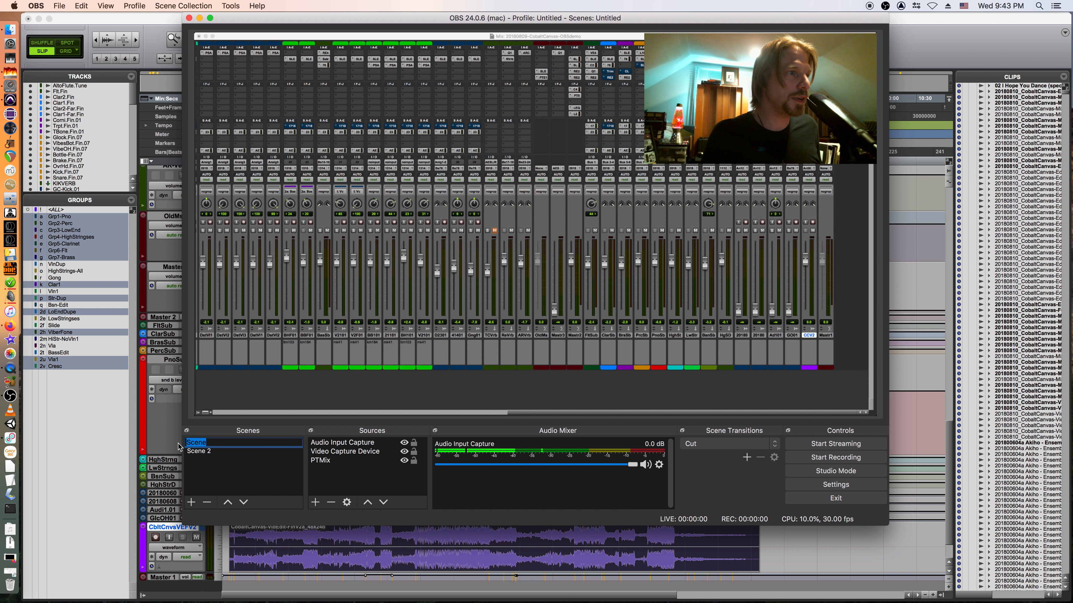
{"action": "key", "text": "super+z"}
{"action": "left_click", "coordinate": [186, 451]}
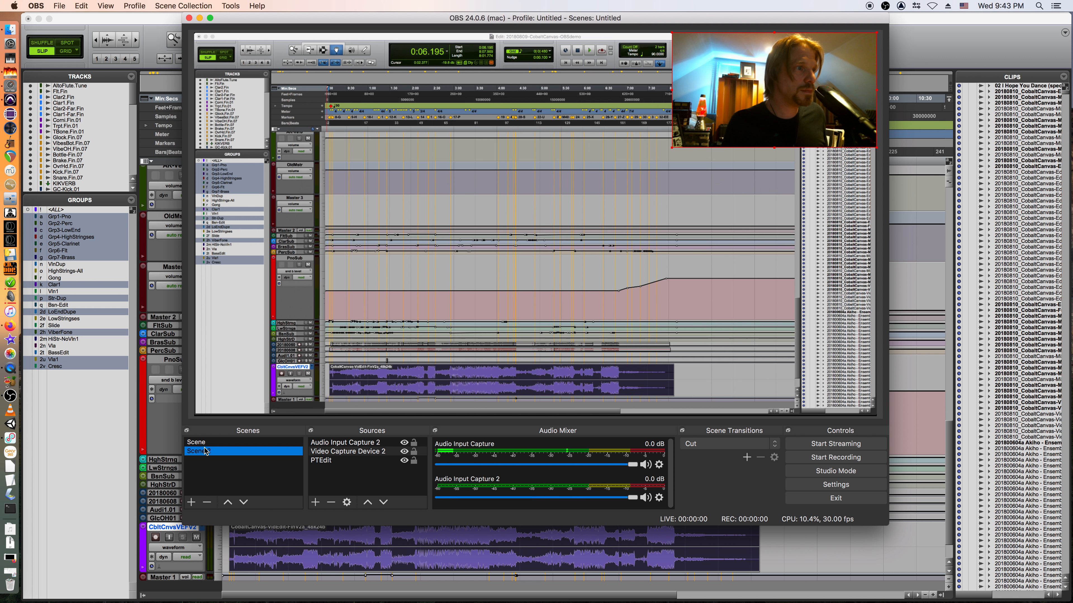
{"action": "right_click", "coordinate": [206, 451]}
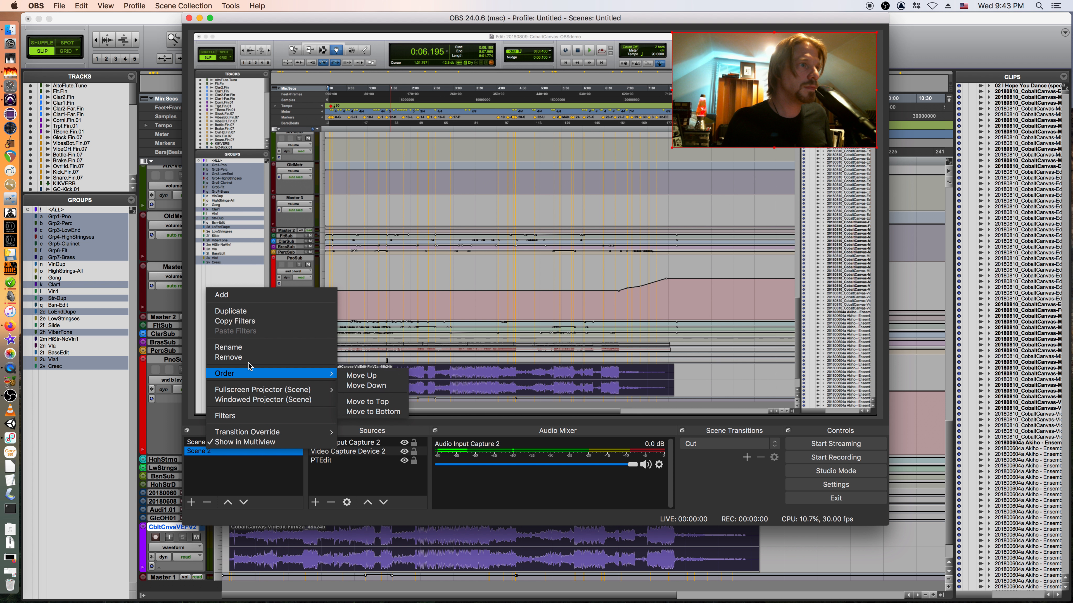
{"action": "left_click", "coordinate": [279, 348]}
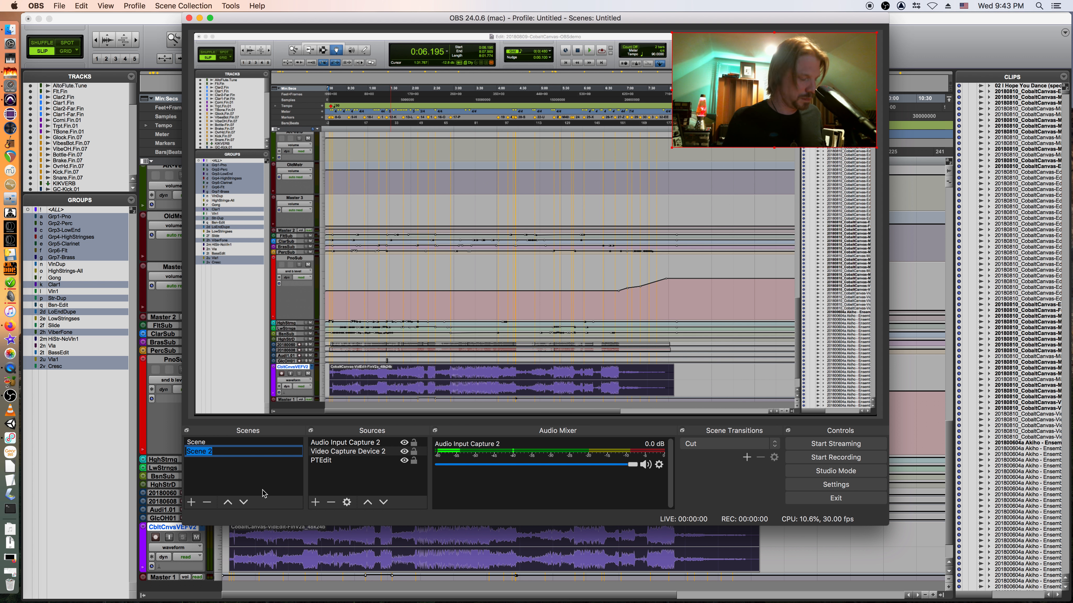
{"action": "key", "text": "Escape"}
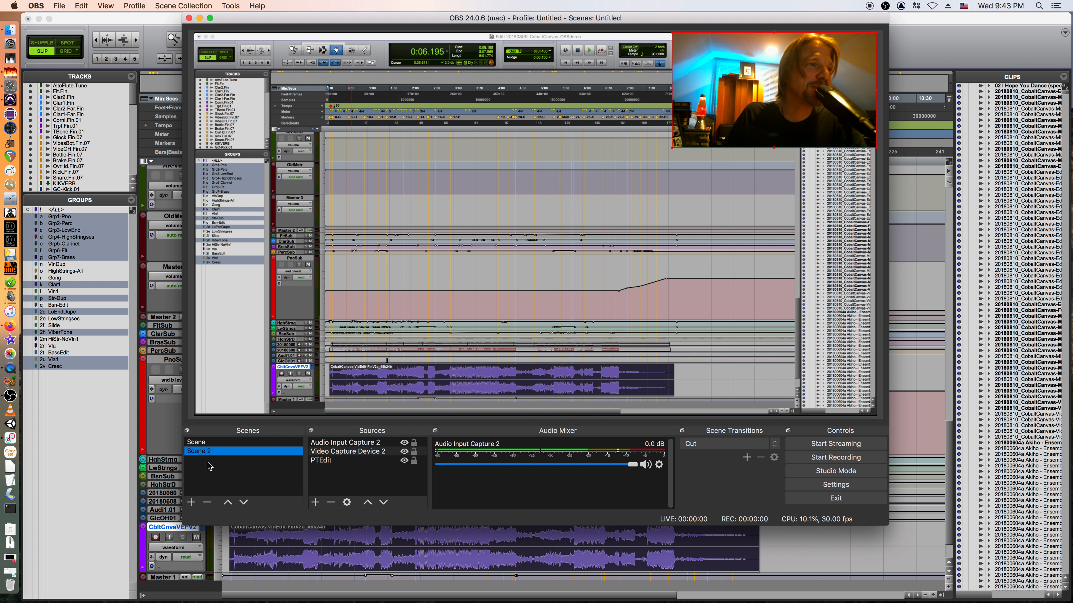
- Switch from Scene 2 back to the first scene with the Pro Tools Mix capture
{"action": "left_click", "coordinate": [200, 442]}
{"action": "left_click", "coordinate": [200, 449]}
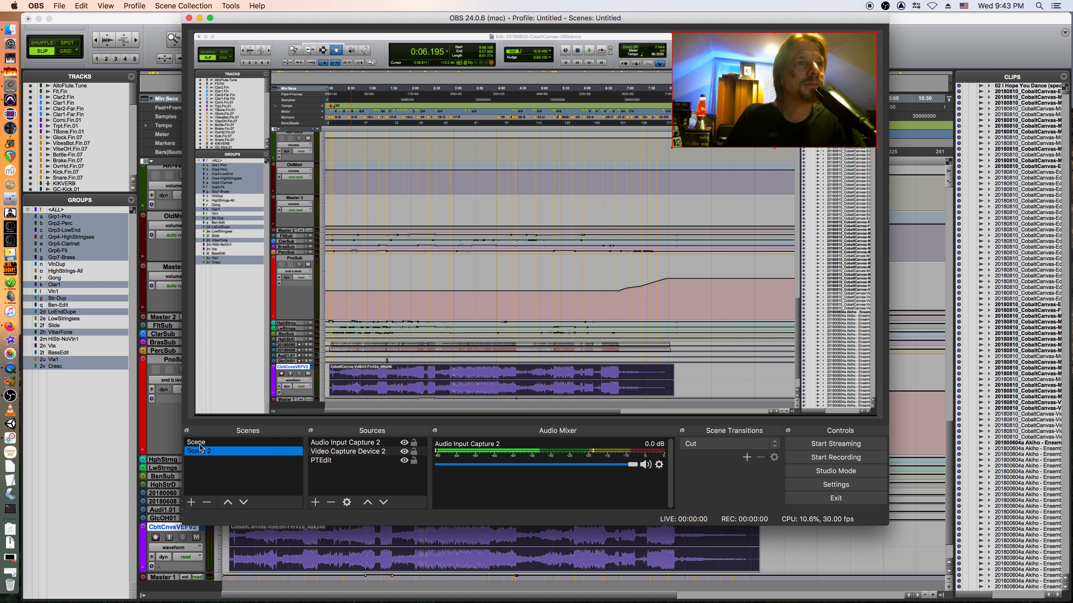
{"action": "left_click", "coordinate": [200, 445]}
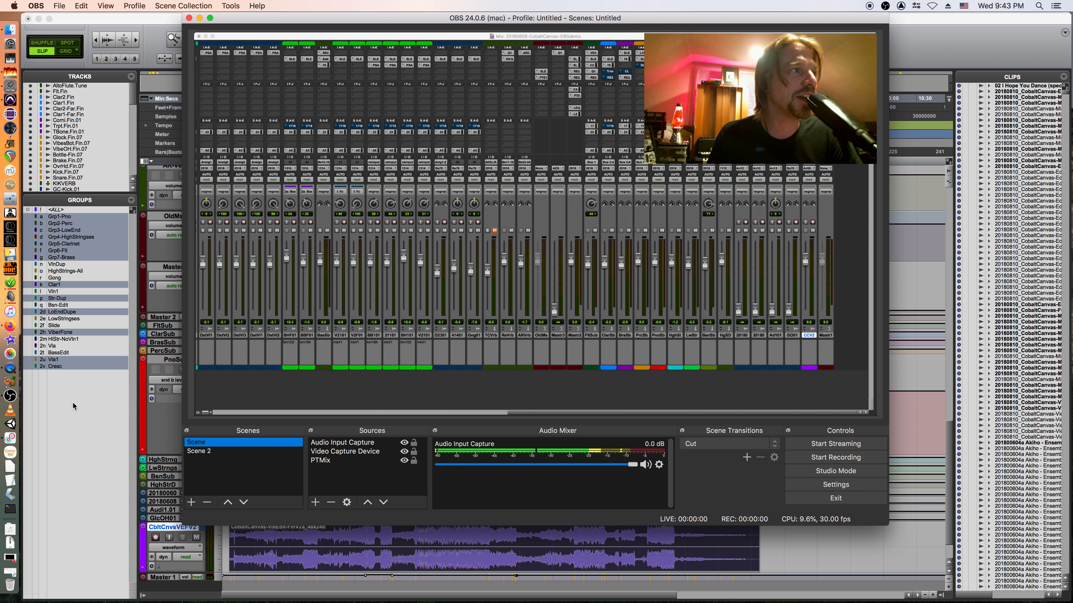
- Switch to the Twitch channel page in Firefox and set the account's status to Online
{"action": "left_click", "coordinate": [12, 327]}
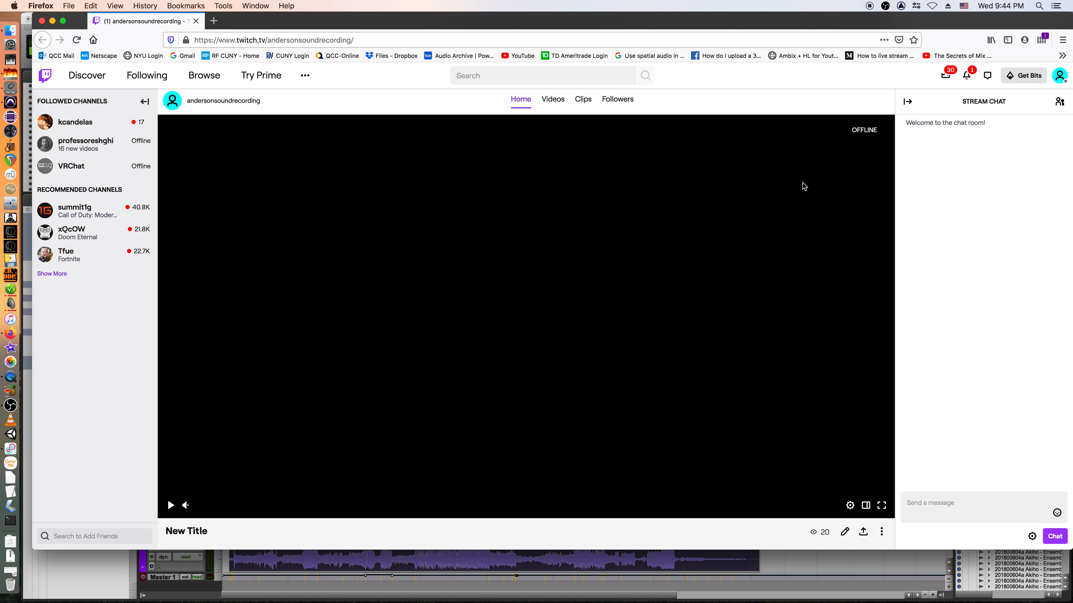
{"action": "left_click_drag", "start_coordinate": [569, 30], "coordinate": [532, 159]}
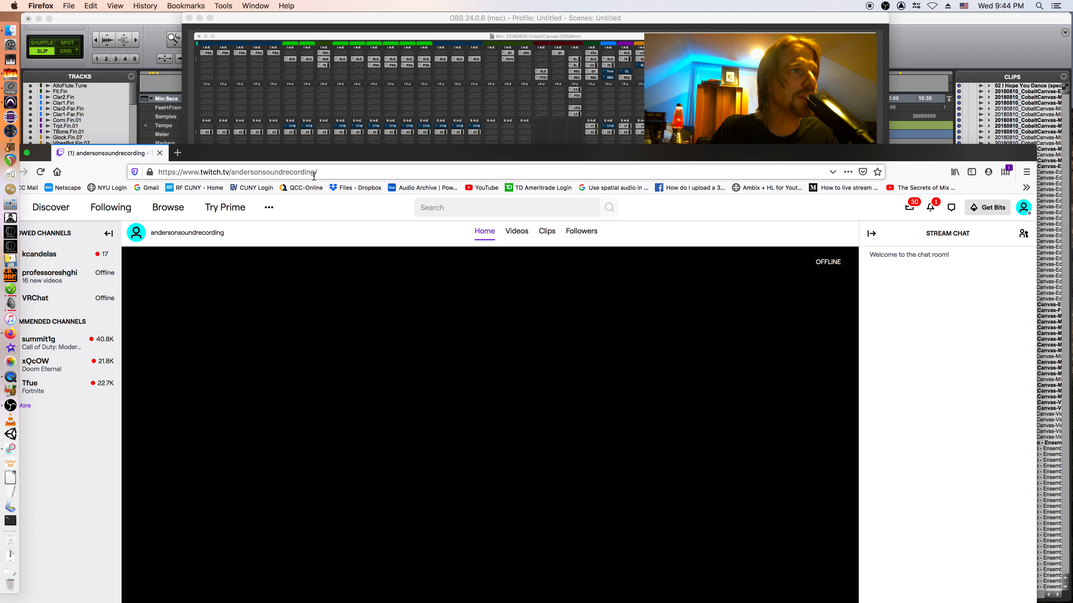
{"action": "left_click", "coordinate": [1025, 210]}
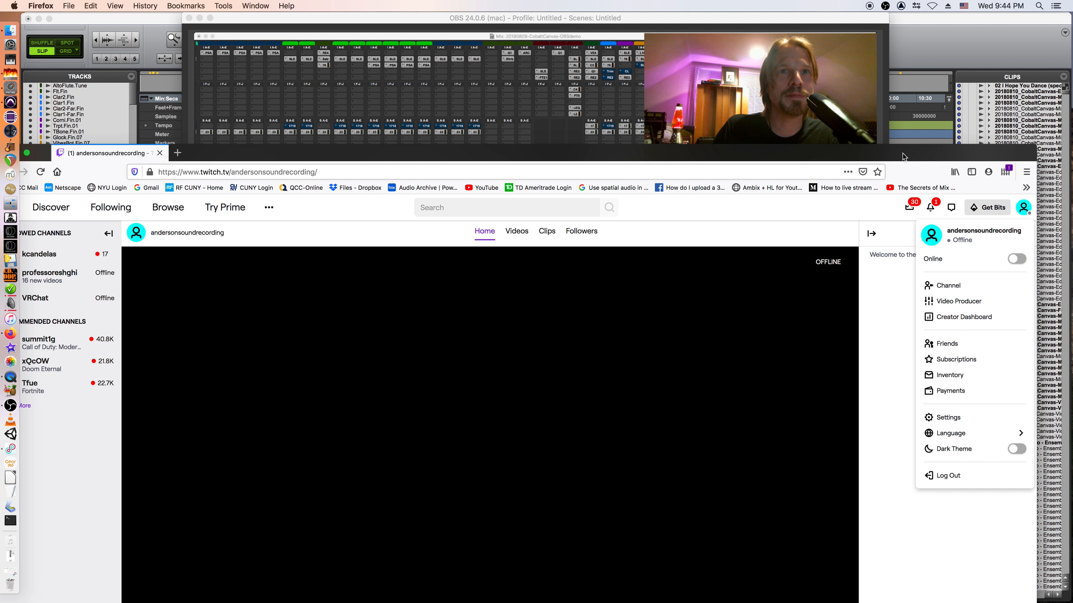
{"action": "left_click_drag", "start_coordinate": [902, 153], "coordinate": [897, 38]}
{"action": "left_click", "coordinate": [1011, 146]}
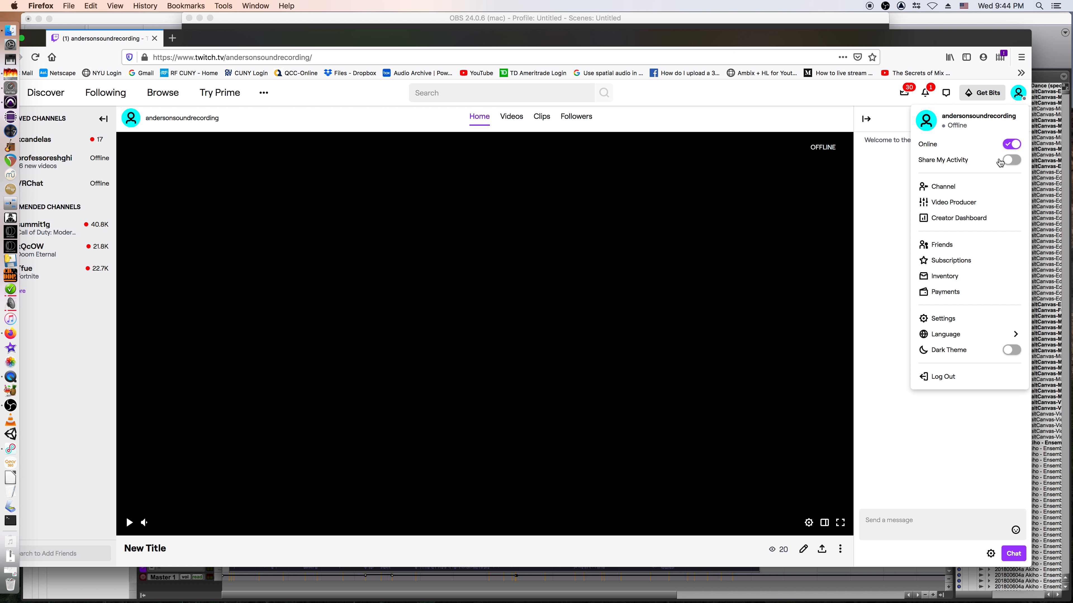
- Open the Twitch Creator Dashboard, bring its window fully into view, and minimize it
{"action": "left_click", "coordinate": [948, 219]}
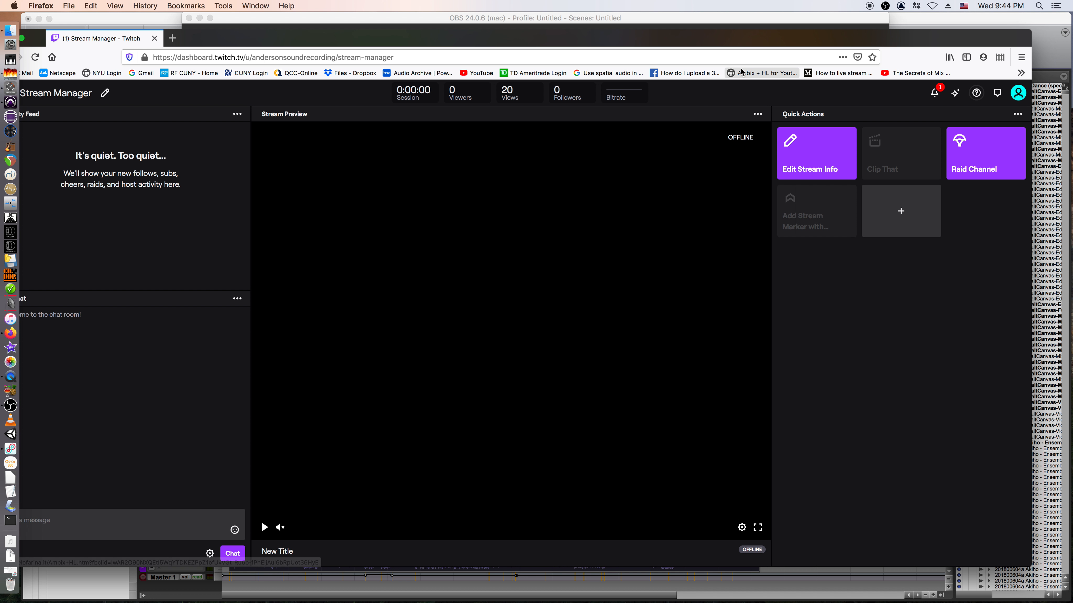
{"action": "left_click_drag", "start_coordinate": [245, 34], "coordinate": [301, 30]}
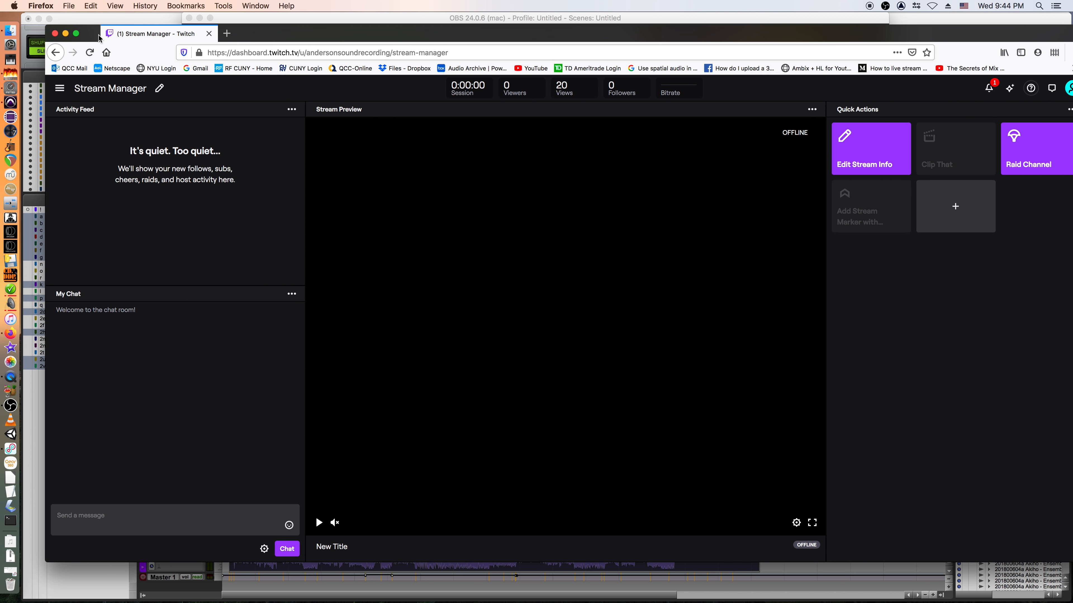
{"action": "left_click", "coordinate": [65, 33]}
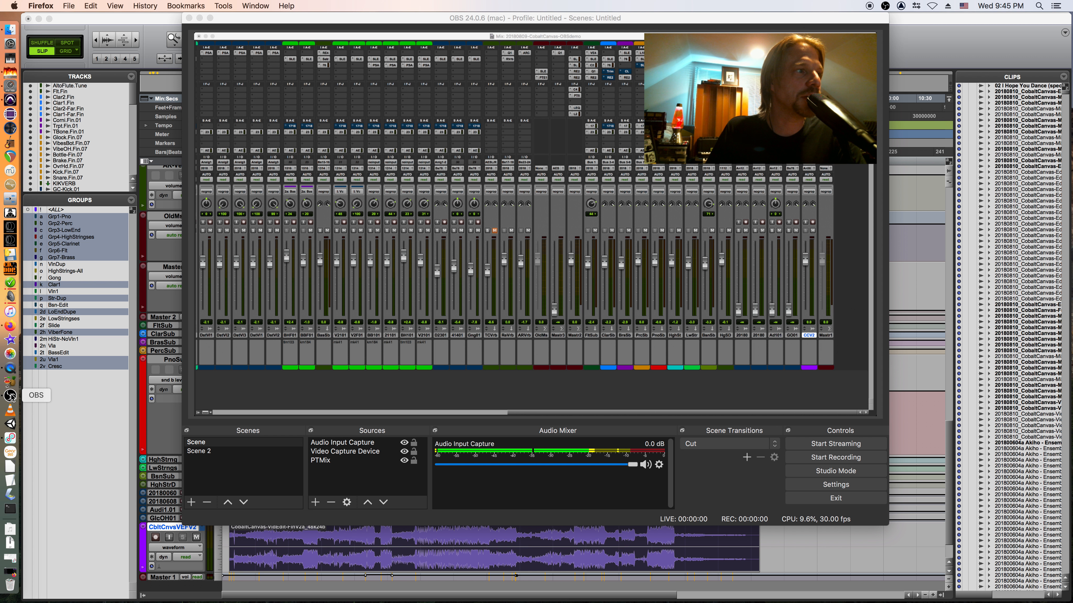
- Return to Firefox and search the web for "Internet Speed Test" in a new browser window
{"action": "left_click", "coordinate": [12, 327]}
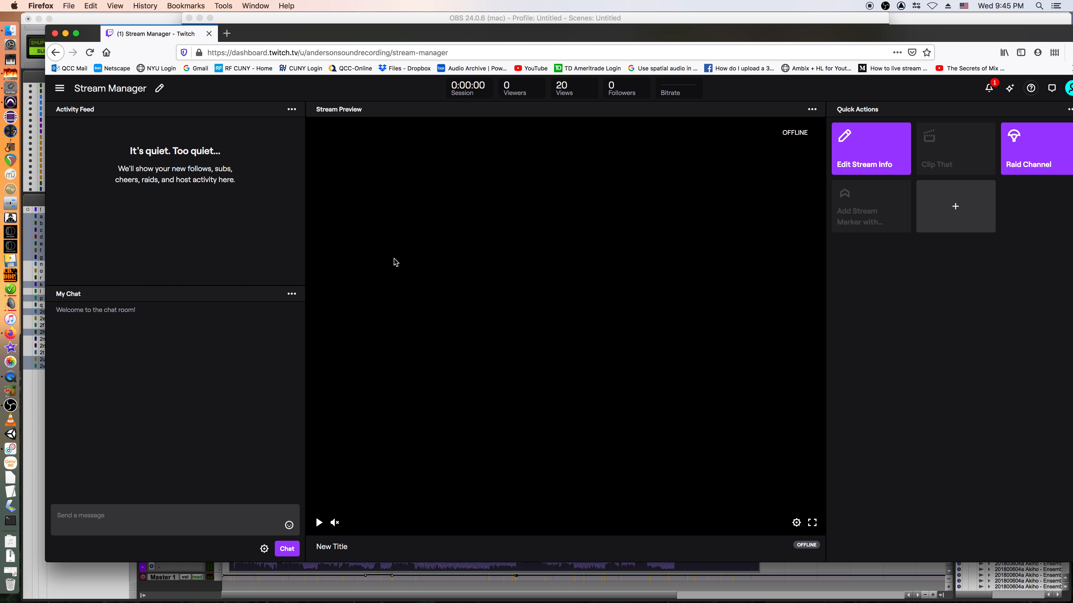
{"action": "key", "text": "super+n"}
{"action": "left_click", "coordinate": [420, 134]}
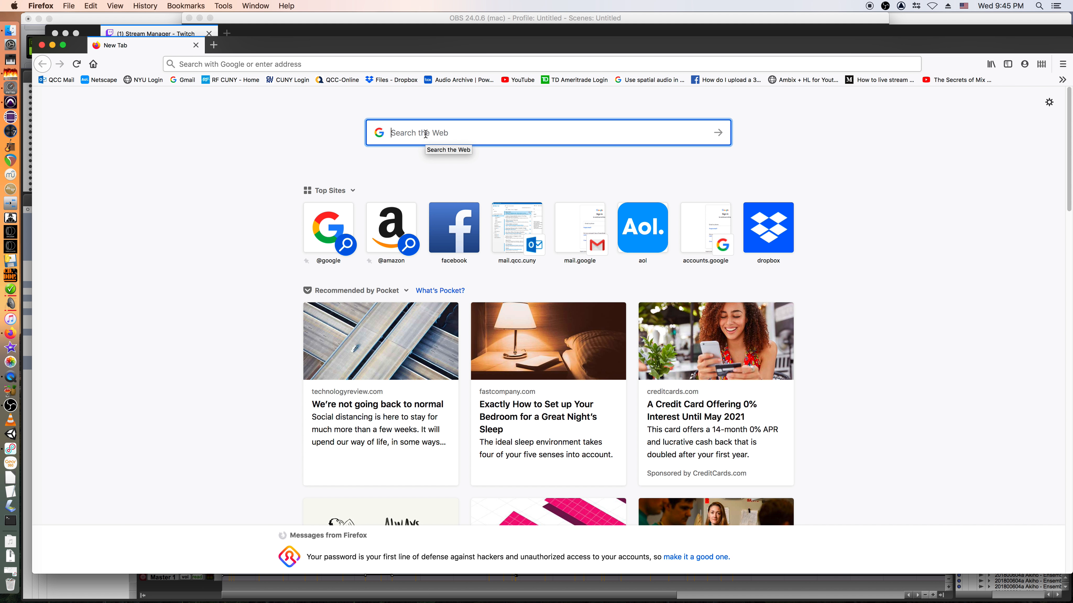
{"action": "type", "text": "Intern"}
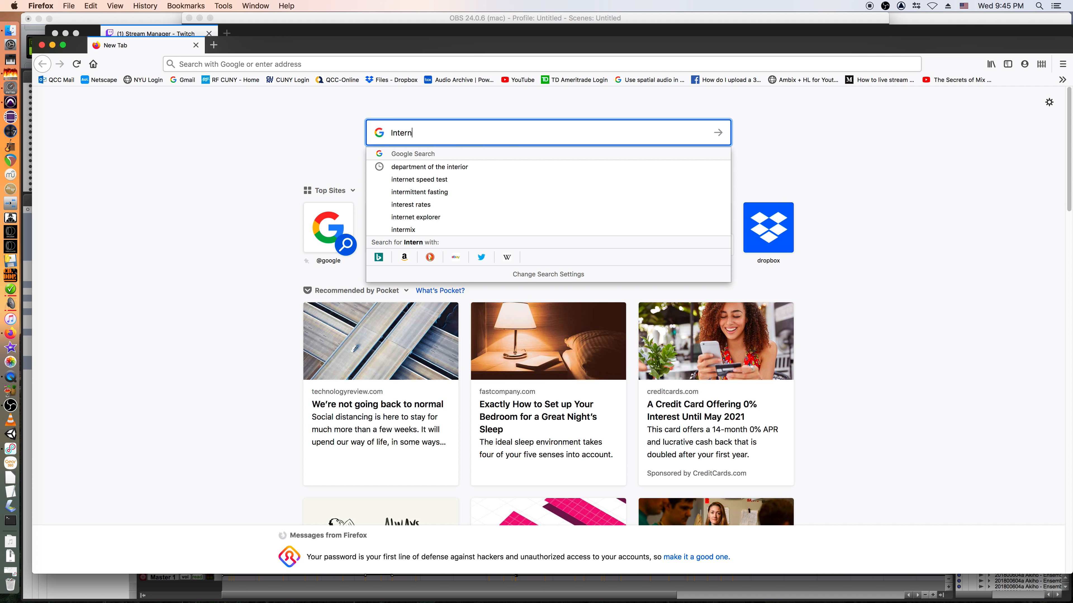
{"action": "type", "text": "et Speed Test"}
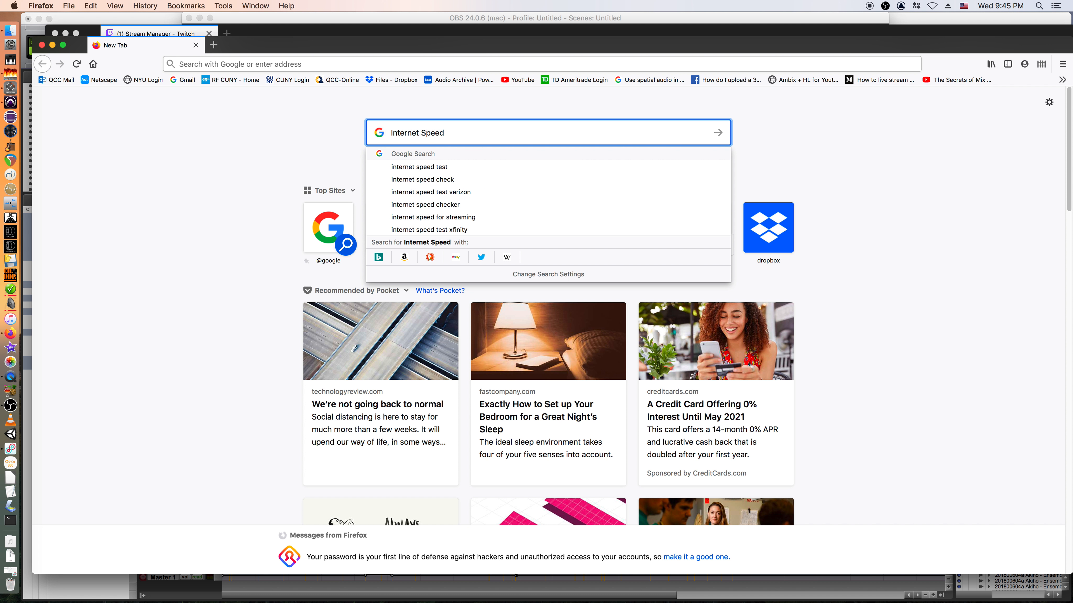
{"action": "key", "text": "Return"}
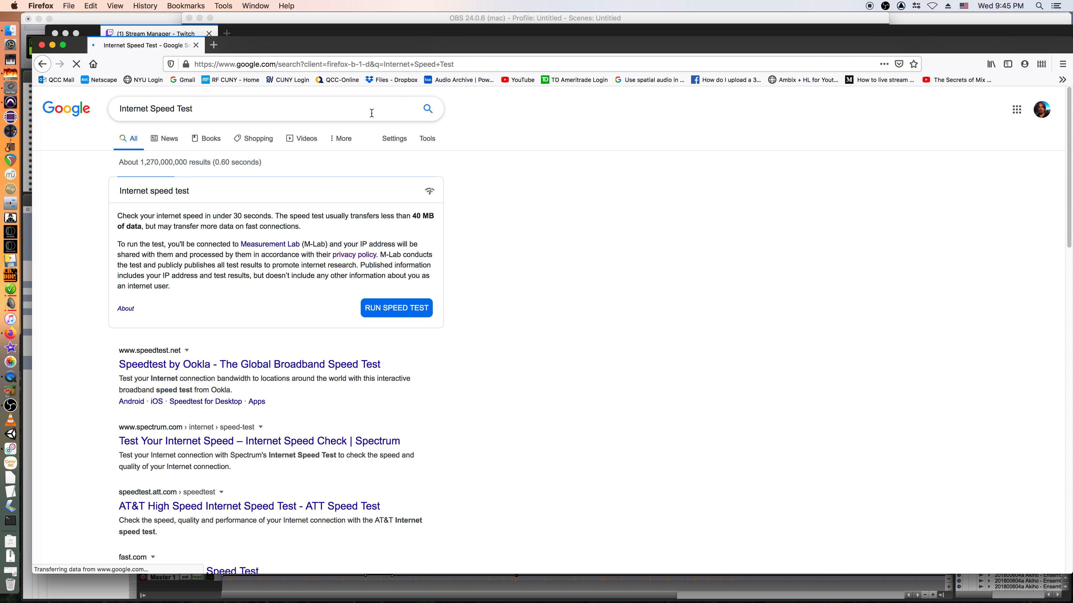
- Run Google's internet speed test to measure the connection, and close the results and the search window
{"action": "left_click", "coordinate": [411, 310]}
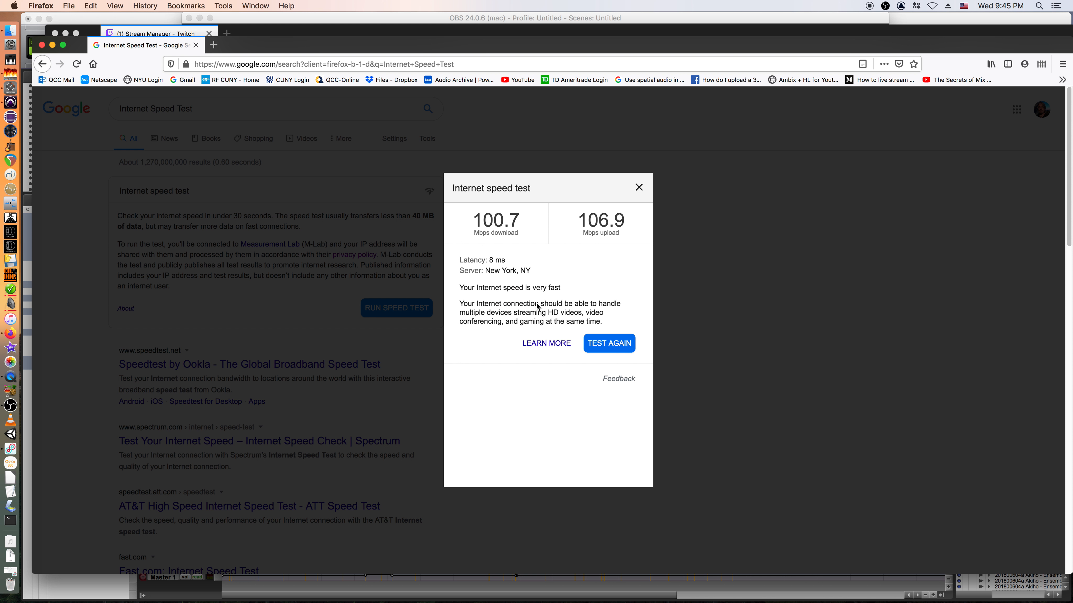
{"action": "left_click", "coordinate": [638, 188]}
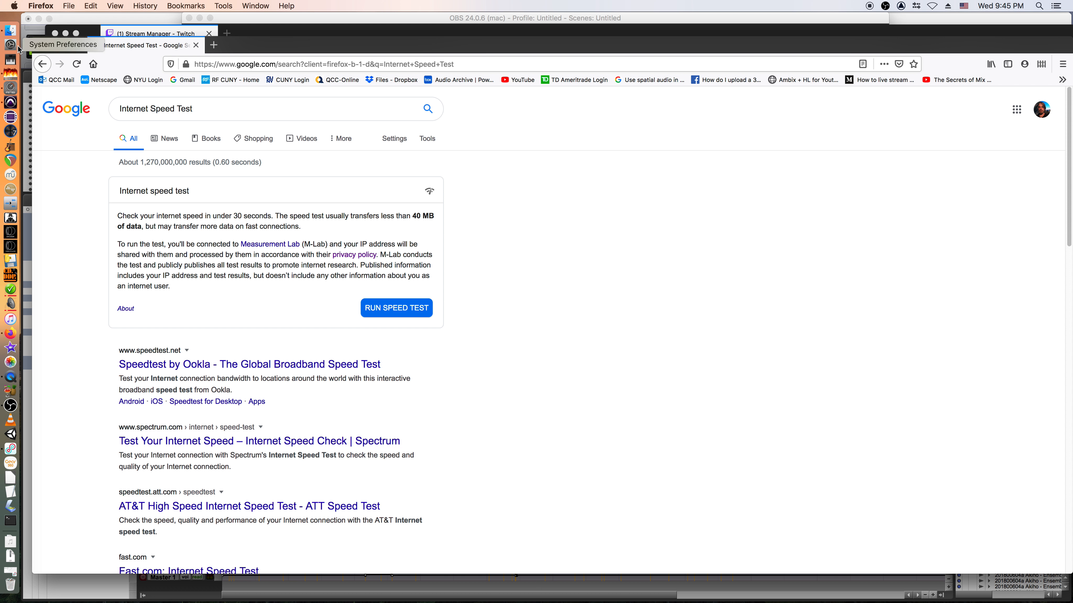
{"action": "left_click", "coordinate": [42, 46]}
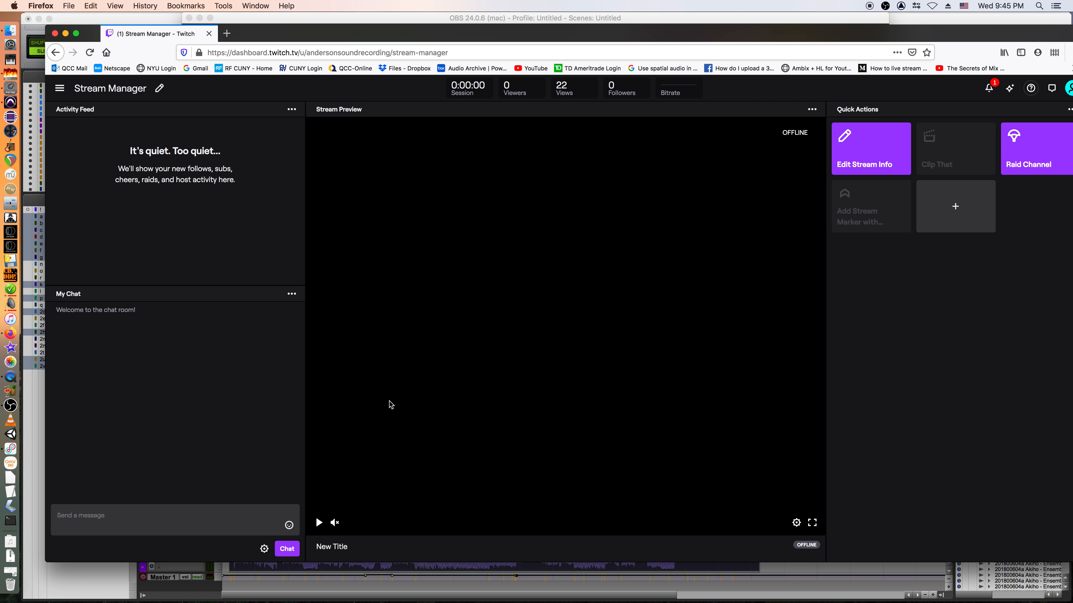
- Switch to OBS, open its settings, and review the General options down to the Multiview section
{"action": "left_click", "coordinate": [11, 405]}
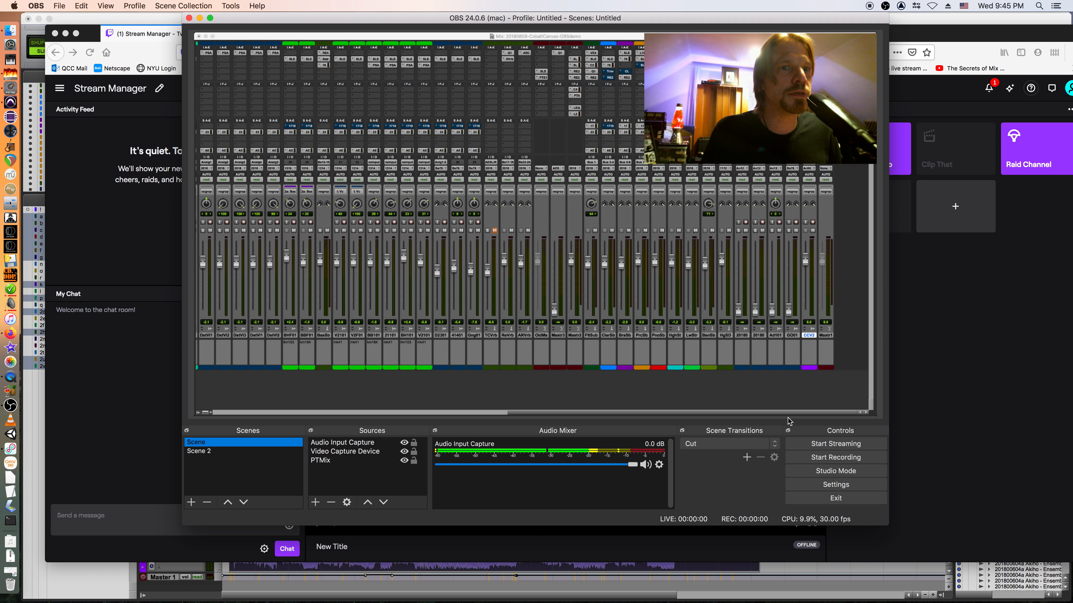
{"action": "left_click", "coordinate": [851, 485]}
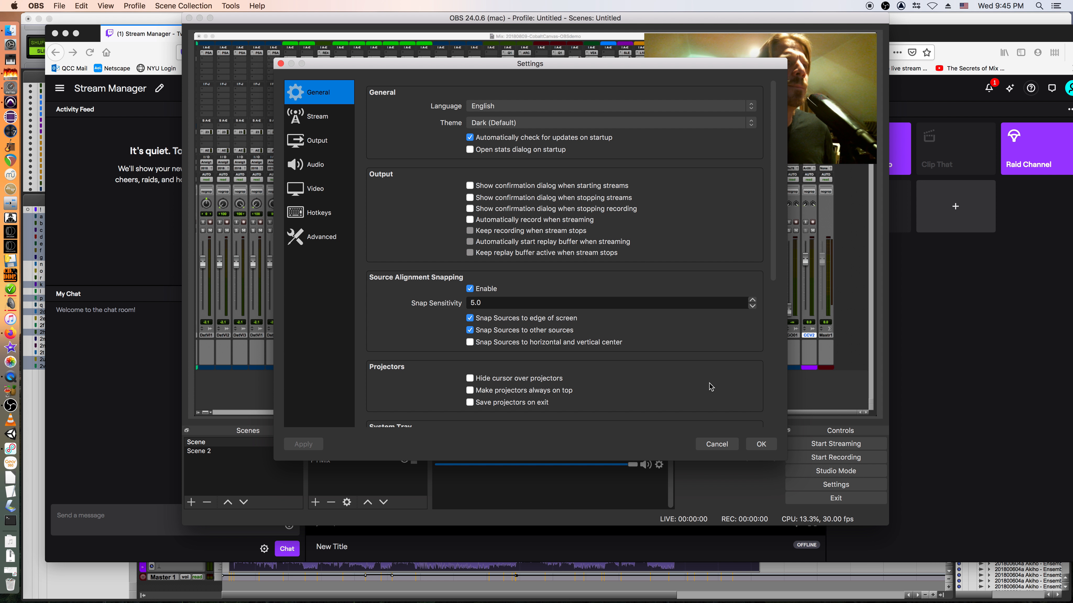
{"action": "scroll", "coordinate": [456, 404], "scroll_direction": "down", "scroll_amount": 5}
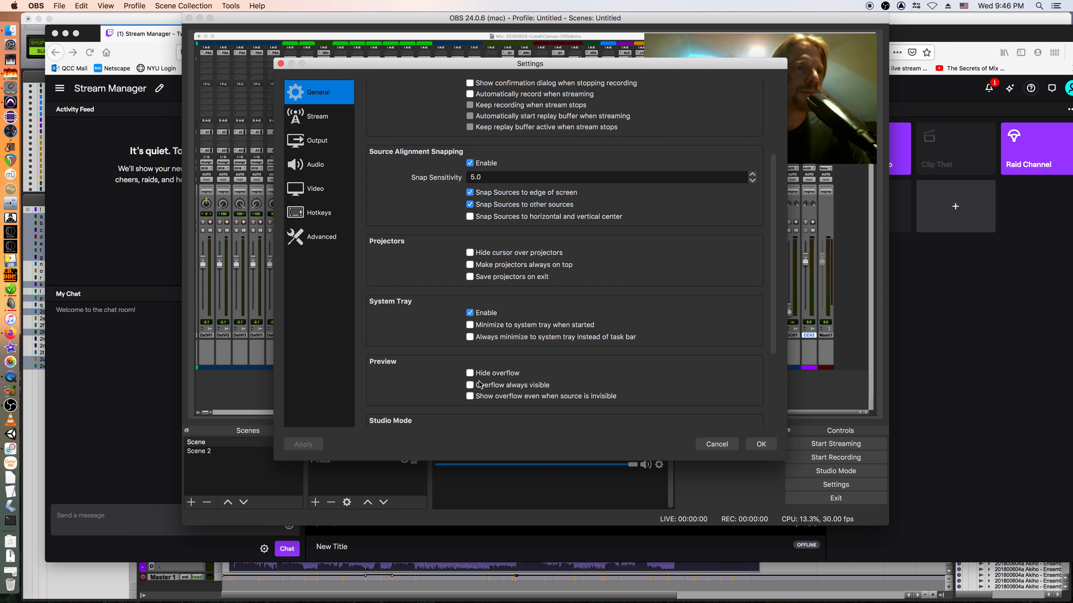
{"action": "scroll", "coordinate": [440, 216], "scroll_direction": "down", "scroll_amount": 5}
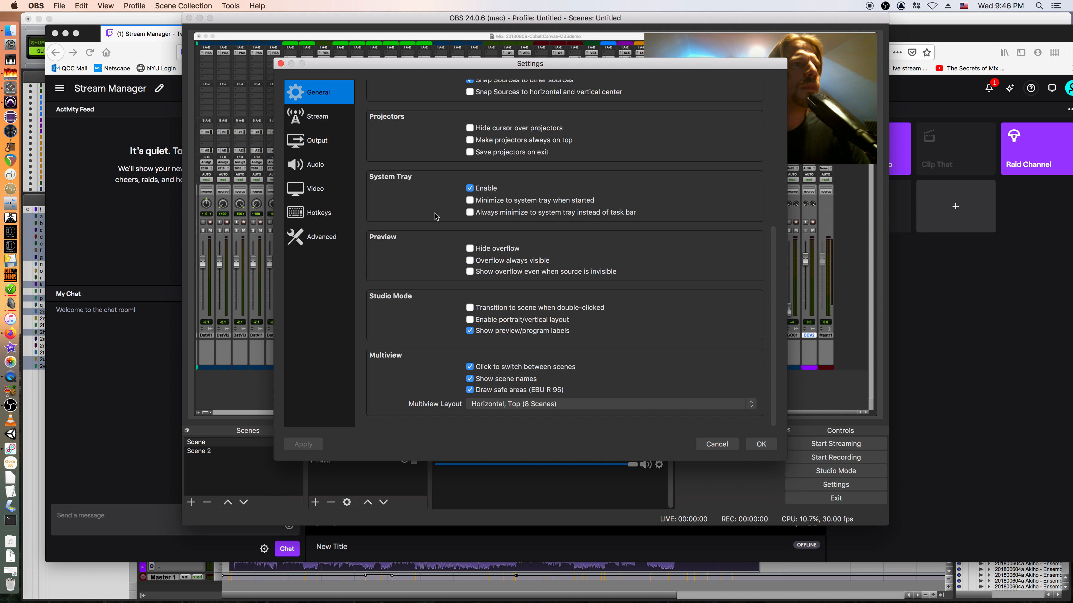
- Choose Twitch as the streaming service in the Stream settings
{"action": "left_click", "coordinate": [316, 120]}
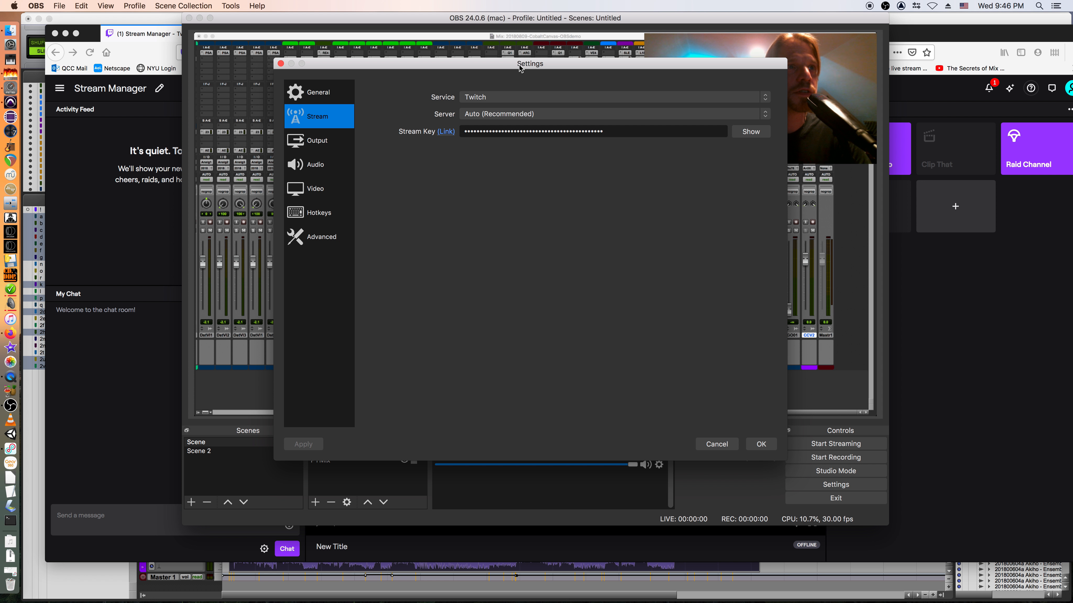
{"action": "left_click", "coordinate": [539, 97]}
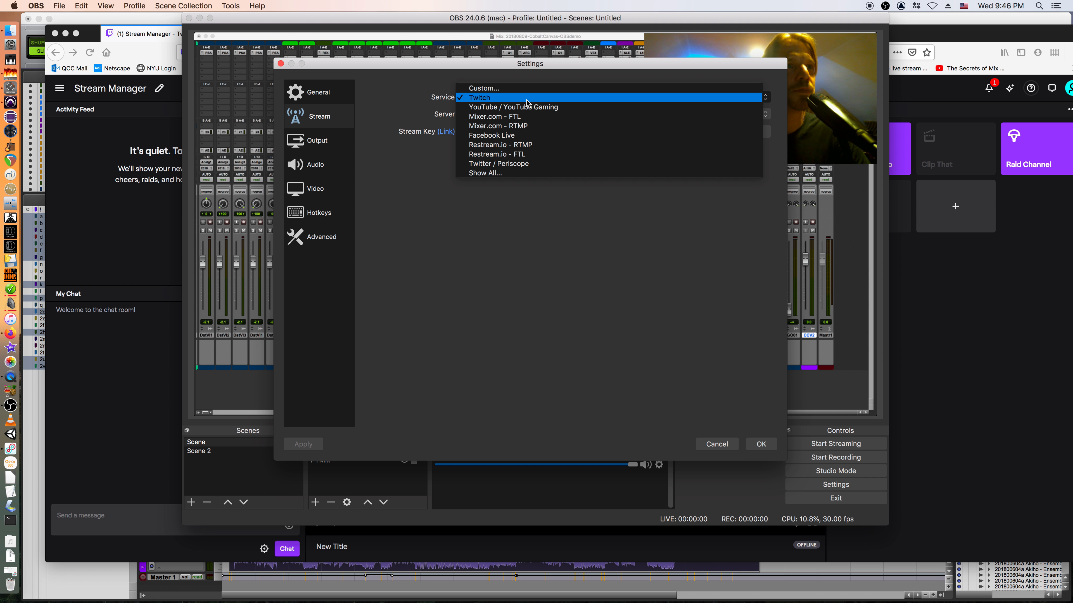
{"action": "left_click", "coordinate": [487, 98]}
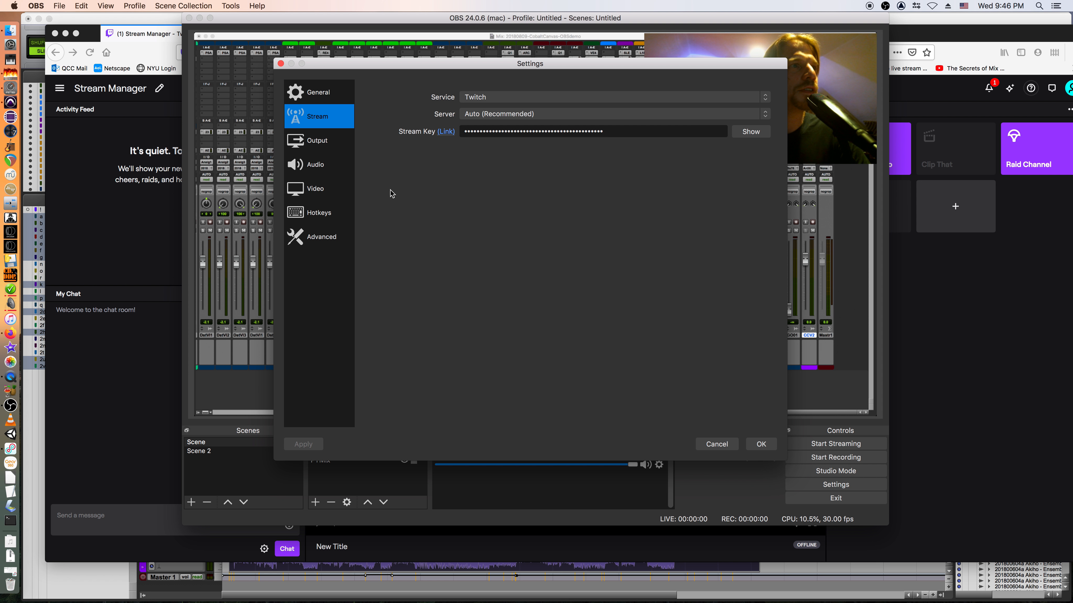
- Review the Output, Audio, Video and Hotkeys settings, including the streaming bitrate and output resolution
{"action": "left_click", "coordinate": [322, 143]}
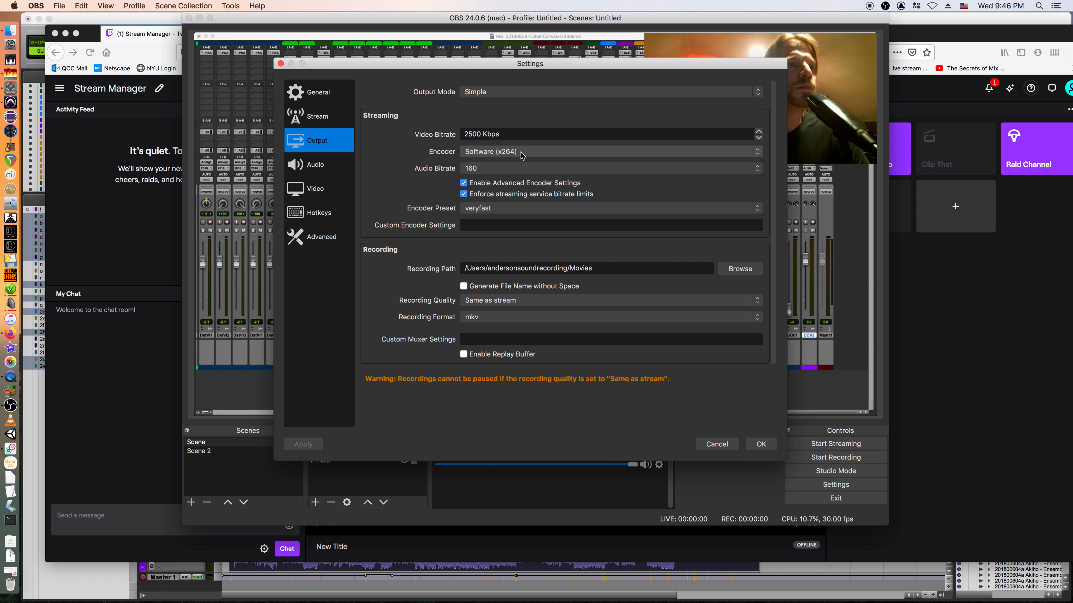
{"action": "scroll", "coordinate": [577, 237], "scroll_direction": "down", "scroll_amount": 3}
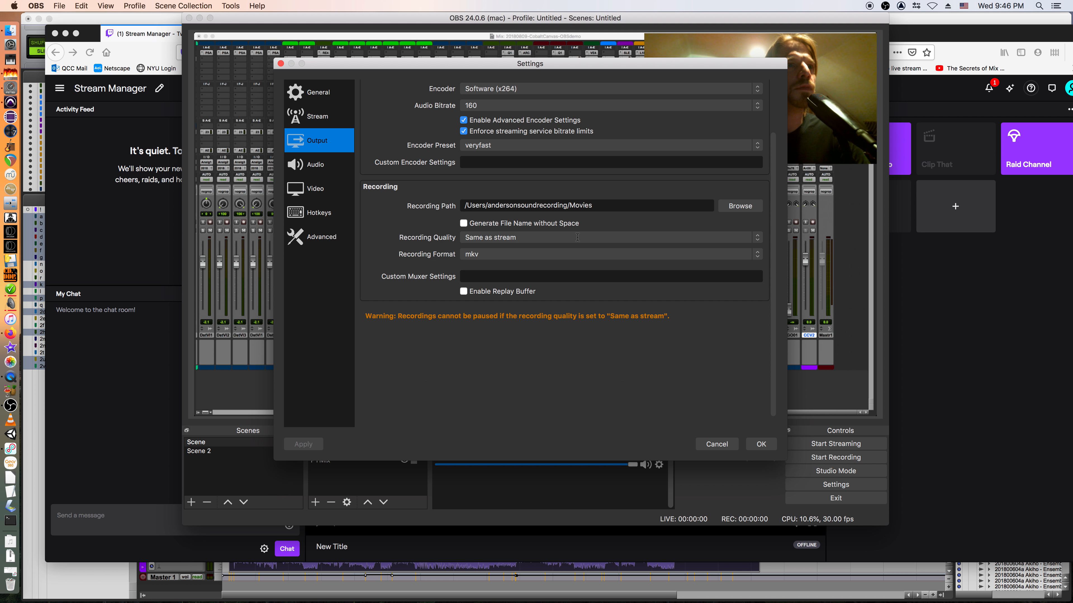
{"action": "scroll", "coordinate": [578, 240], "scroll_direction": "up", "scroll_amount": 3}
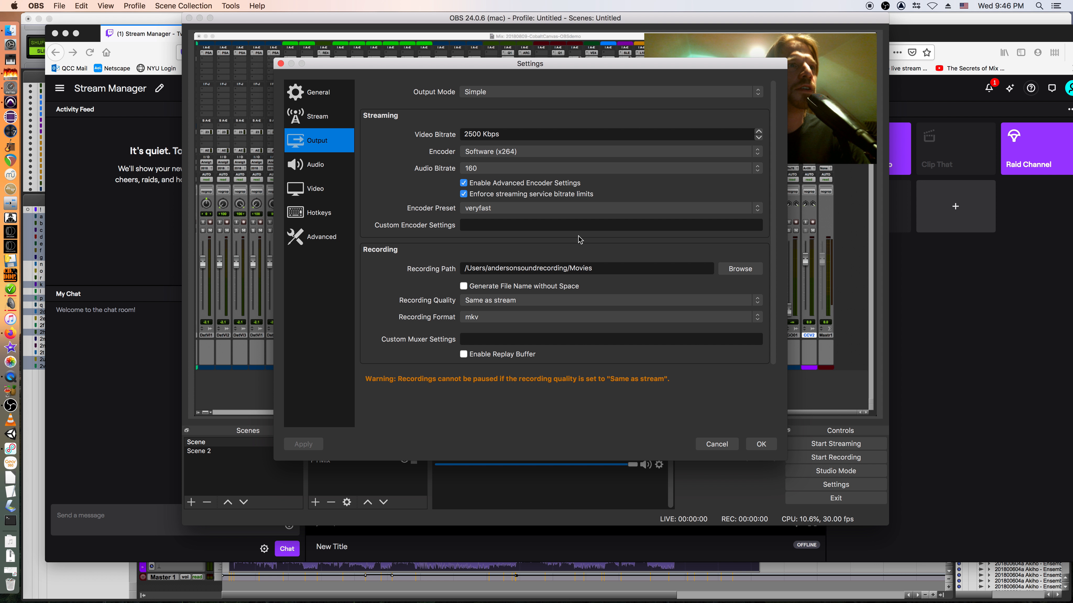
{"action": "left_click", "coordinate": [306, 166]}
{"action": "left_click", "coordinate": [313, 188]}
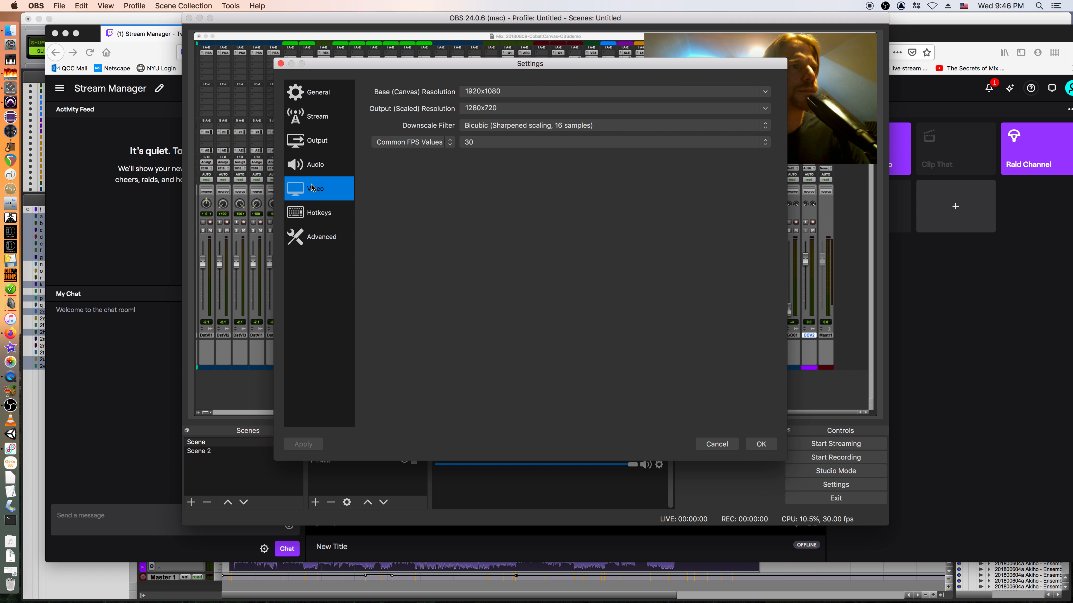
{"action": "left_click", "coordinate": [316, 215]}
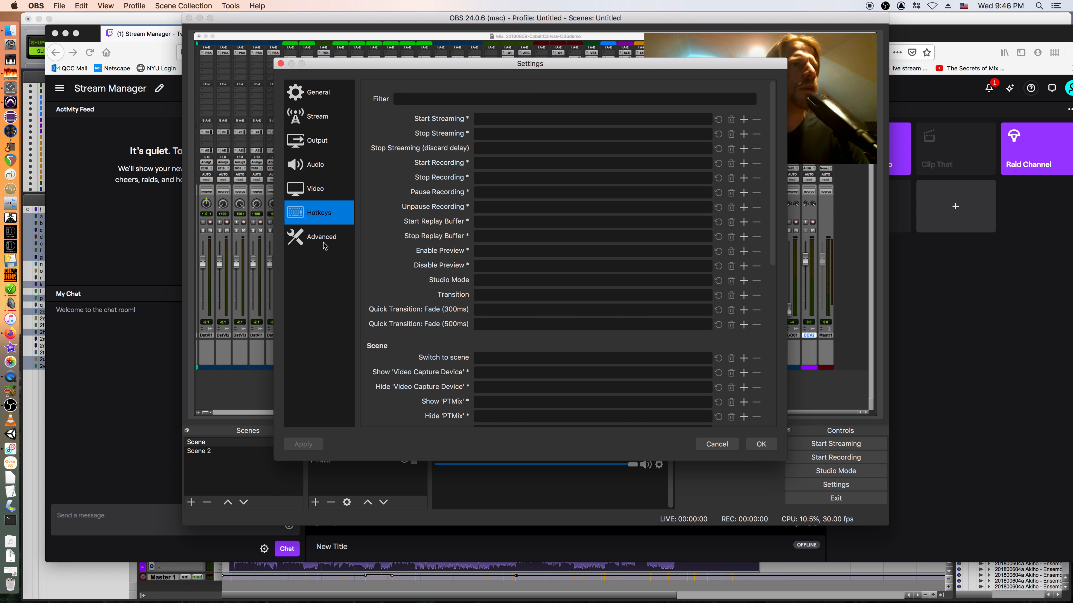
- Examine the Advanced settings, including the network option for dynamically changing the bitrate to manage congestion
{"action": "left_click", "coordinate": [323, 241]}
{"action": "left_click_drag", "start_coordinate": [775, 259], "coordinate": [774, 351]}
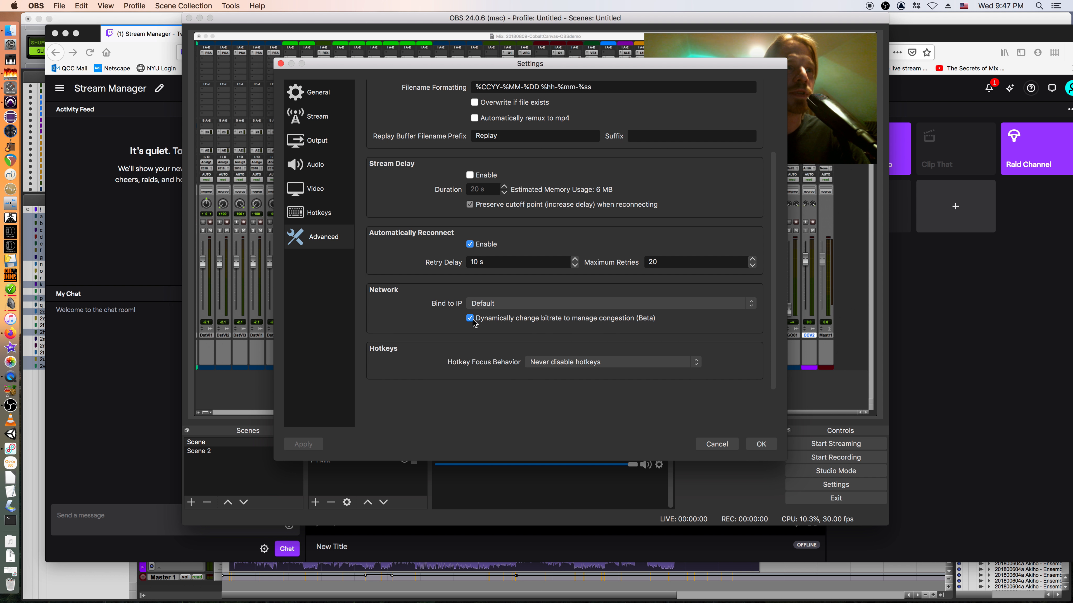
{"action": "left_click_drag", "start_coordinate": [772, 351], "coordinate": [775, 225]}
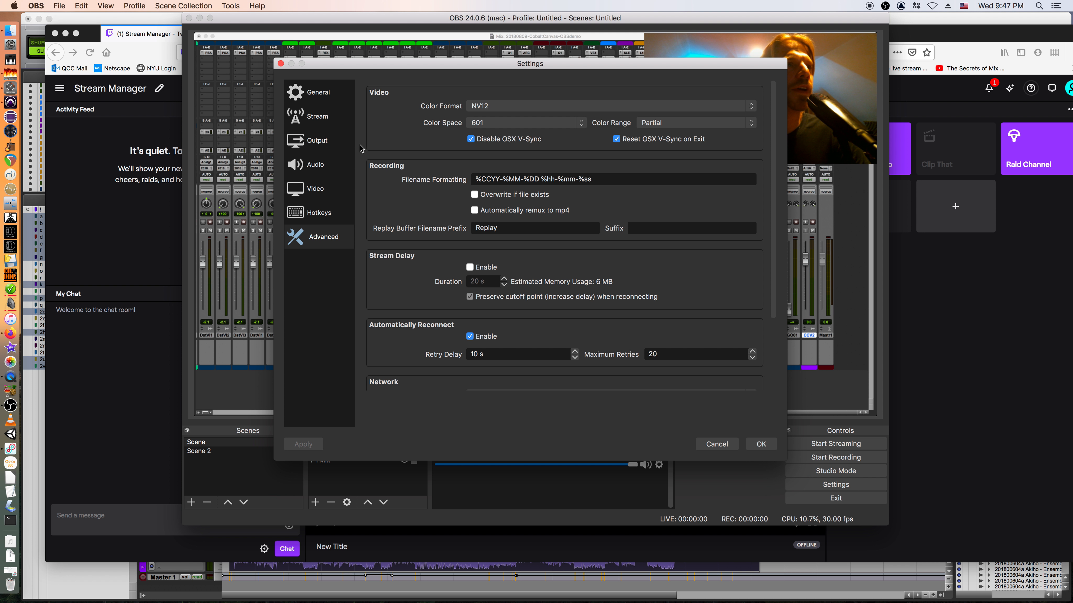
- Show the Stream settings, switch to the Twitch dashboard in Firefox, and copy the primary stream key from the channel preferences
{"action": "left_click", "coordinate": [311, 120]}
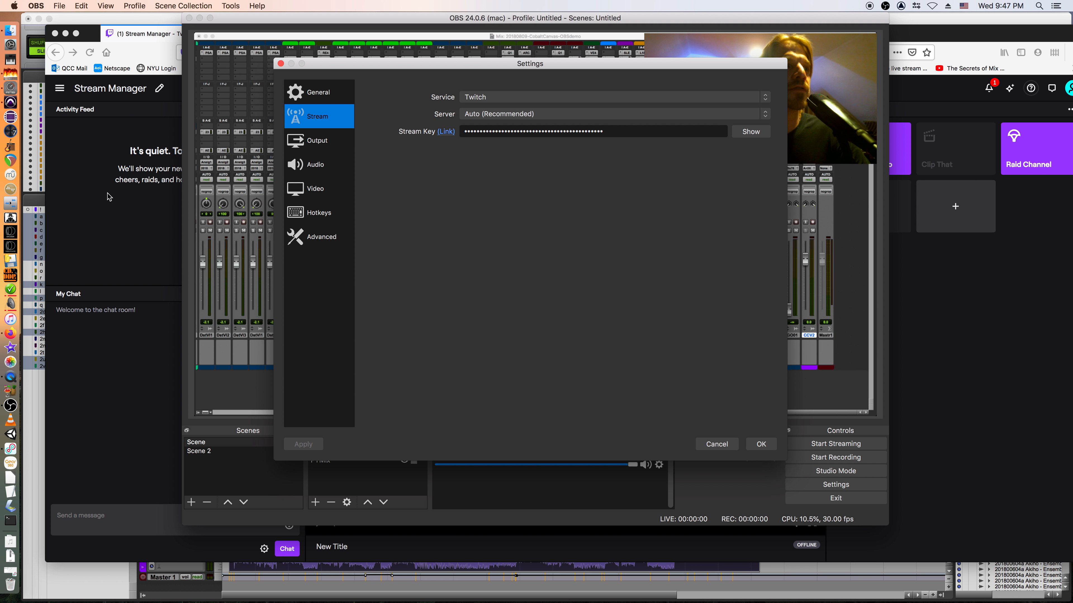
{"action": "left_click", "coordinate": [115, 161]}
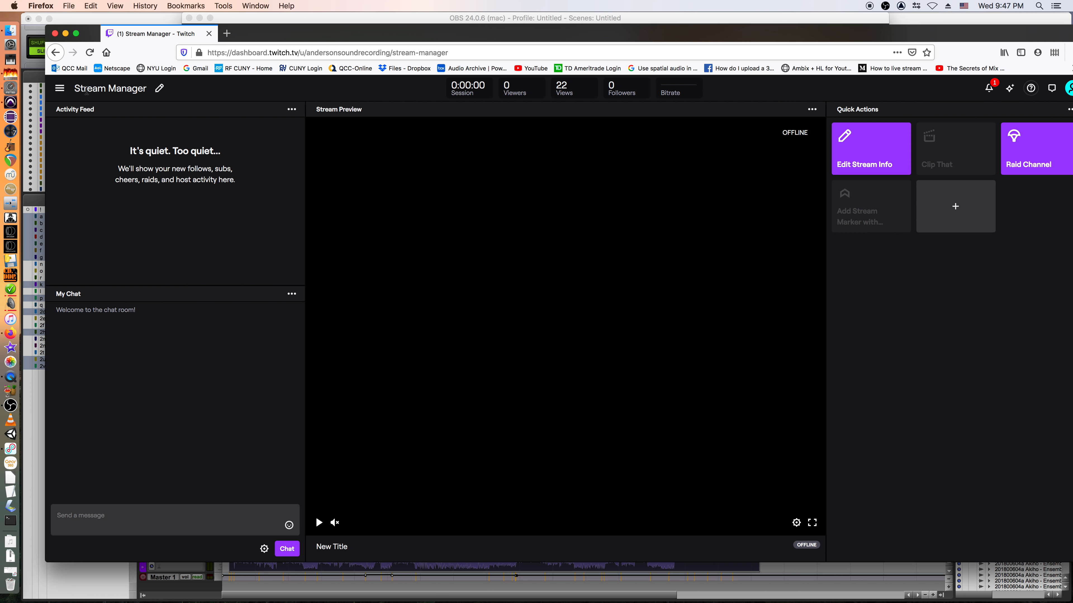
{"action": "left_click", "coordinate": [60, 88]}
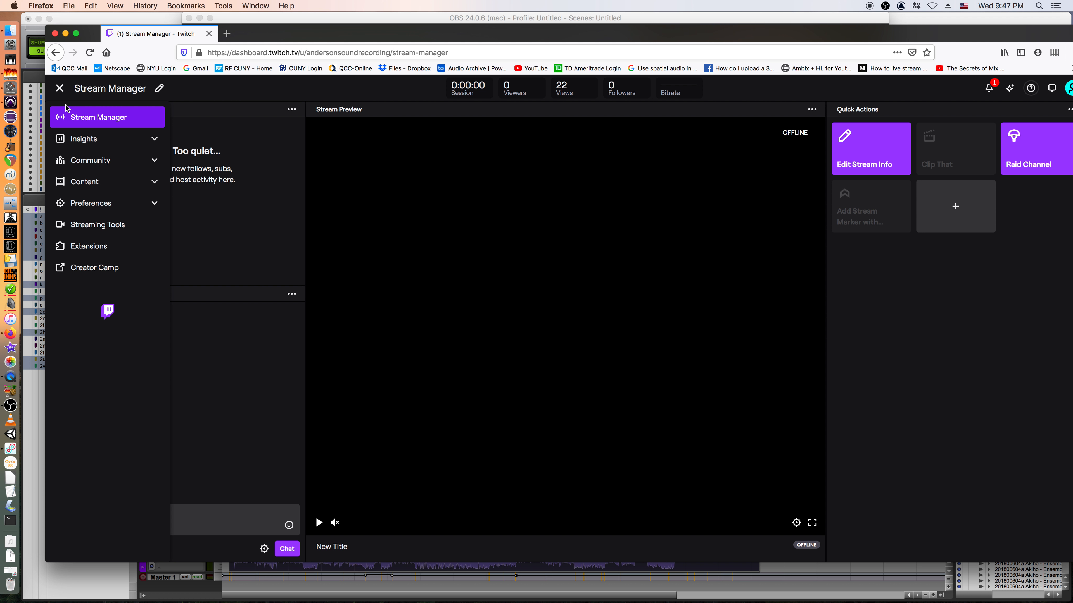
{"action": "left_click", "coordinate": [73, 204]}
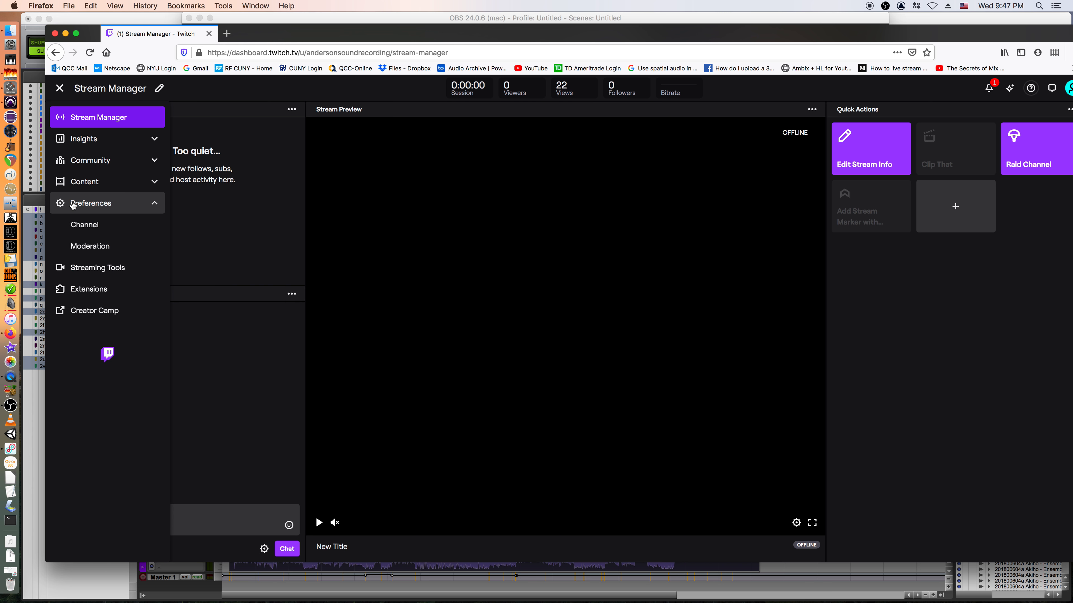
{"action": "left_click", "coordinate": [89, 225]}
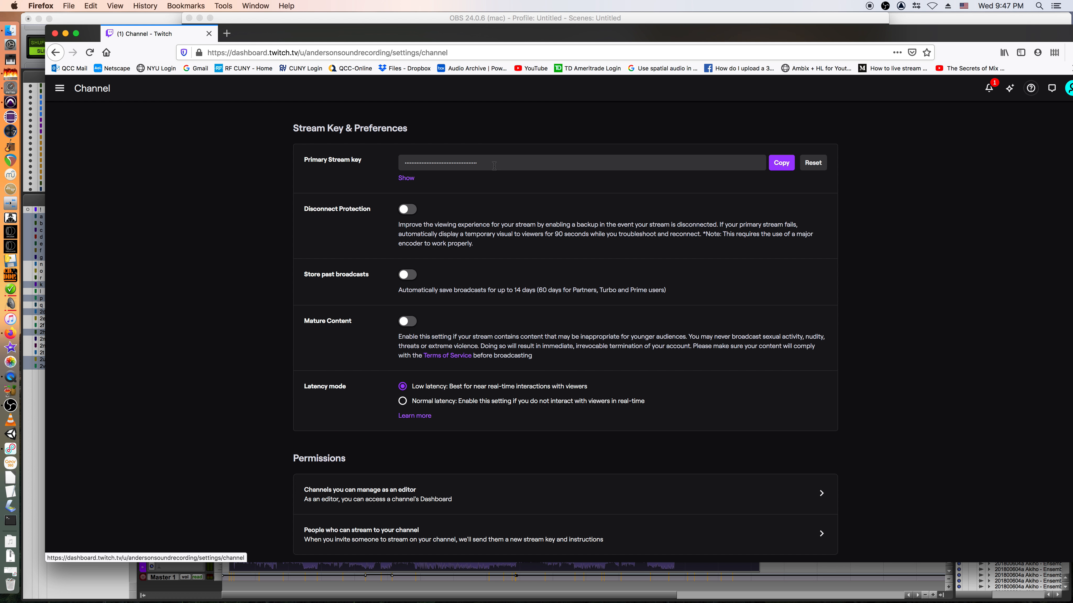
{"action": "left_click", "coordinate": [783, 166]}
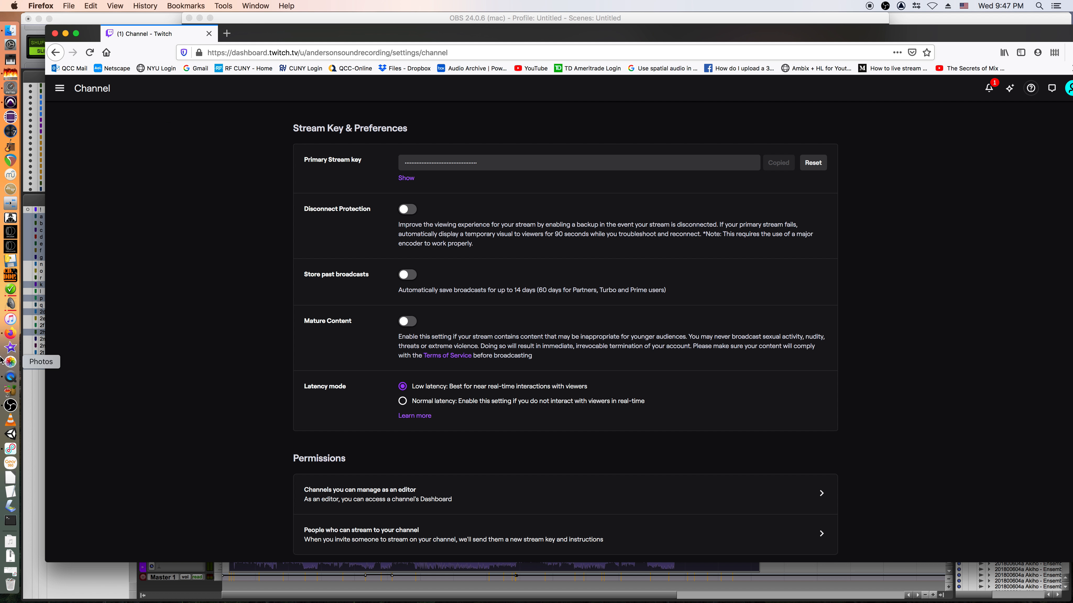
- Switch back to OBS, replace the stream key in the Stream settings with the copied one, and accept the settings
{"action": "left_click", "coordinate": [10, 405]}
{"action": "left_click_drag", "start_coordinate": [612, 131], "coordinate": [446, 129]}
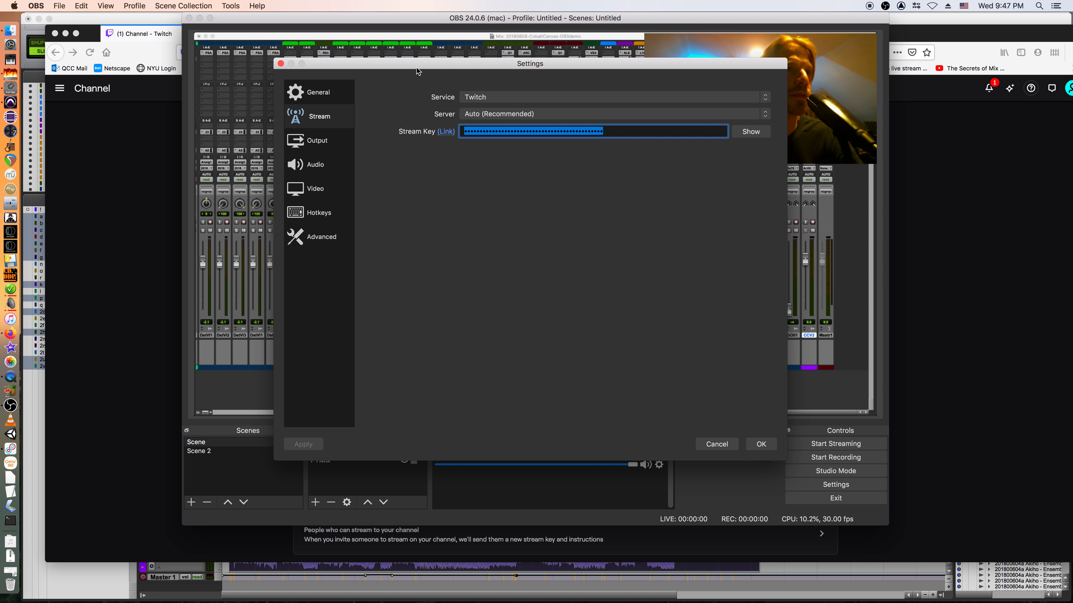
{"action": "key", "text": "super+v"}
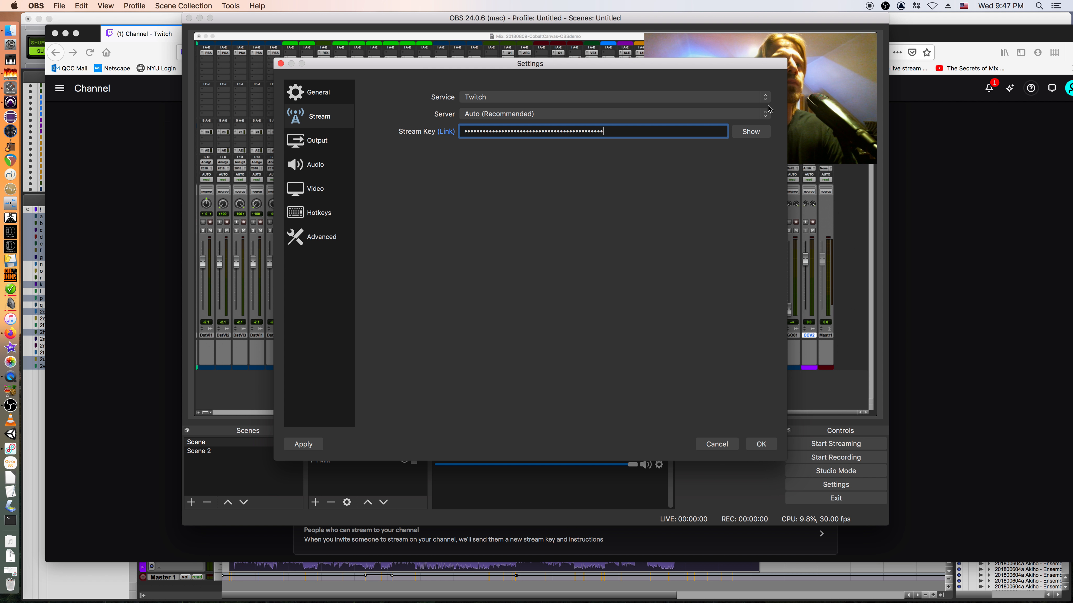
{"action": "left_click", "coordinate": [761, 444]}
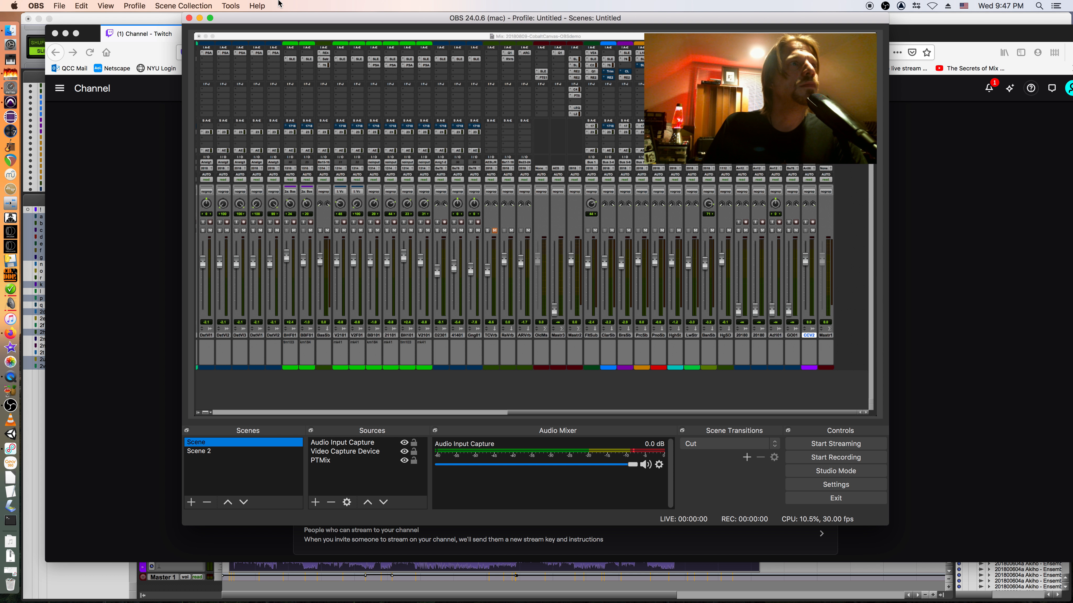
- Start the Auto-Configuration Wizard optimized for streaming, keeping the current 1920x1080 canvas resolution and setting FPS to Use Current (30)
{"action": "left_click", "coordinate": [233, 5]}
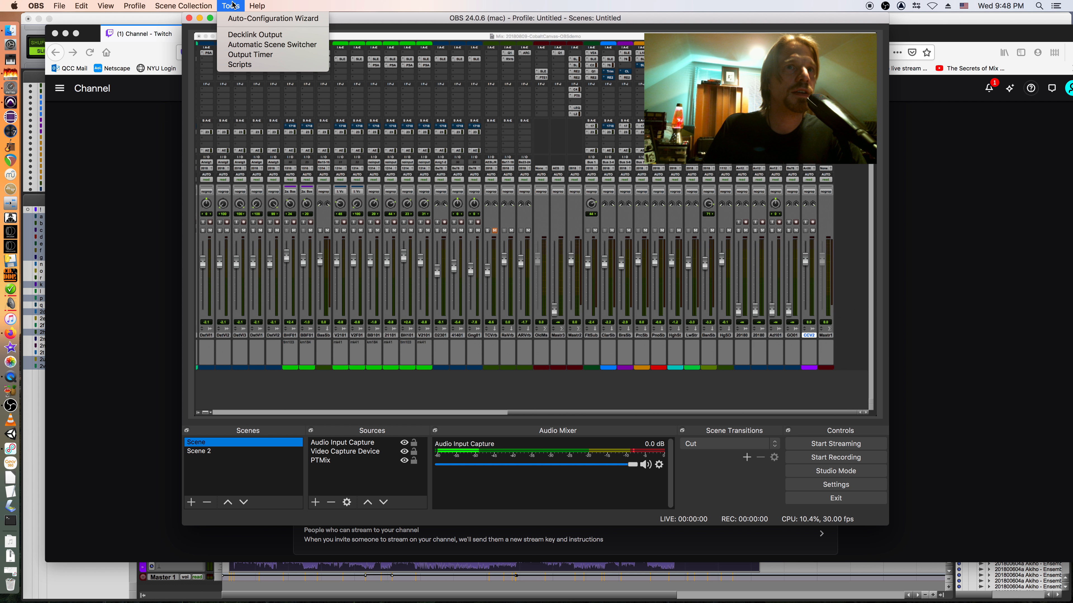
{"action": "left_click", "coordinate": [242, 20]}
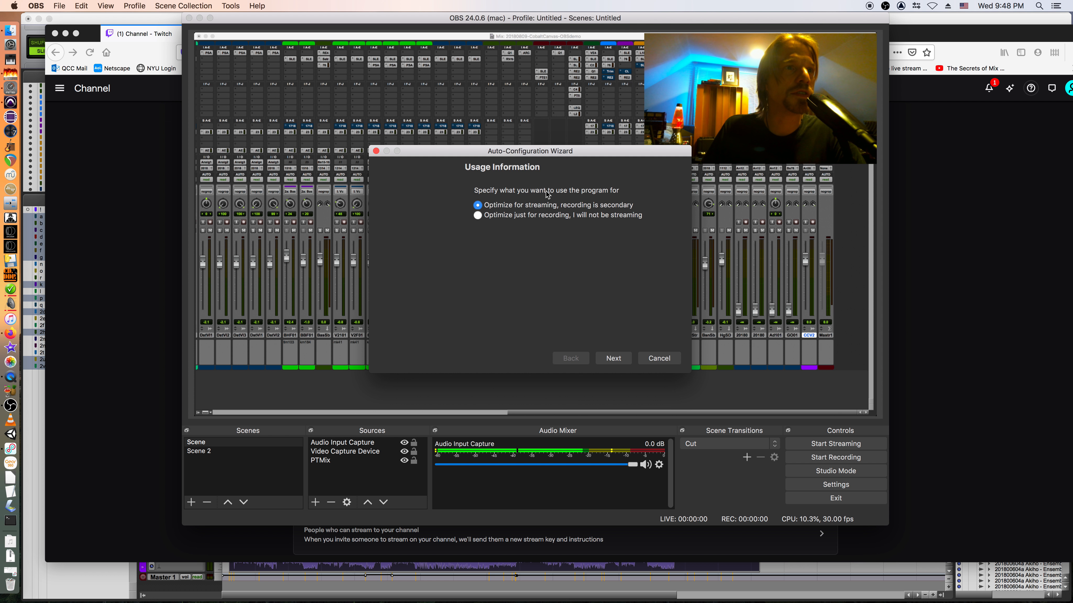
{"action": "left_click", "coordinate": [613, 358]}
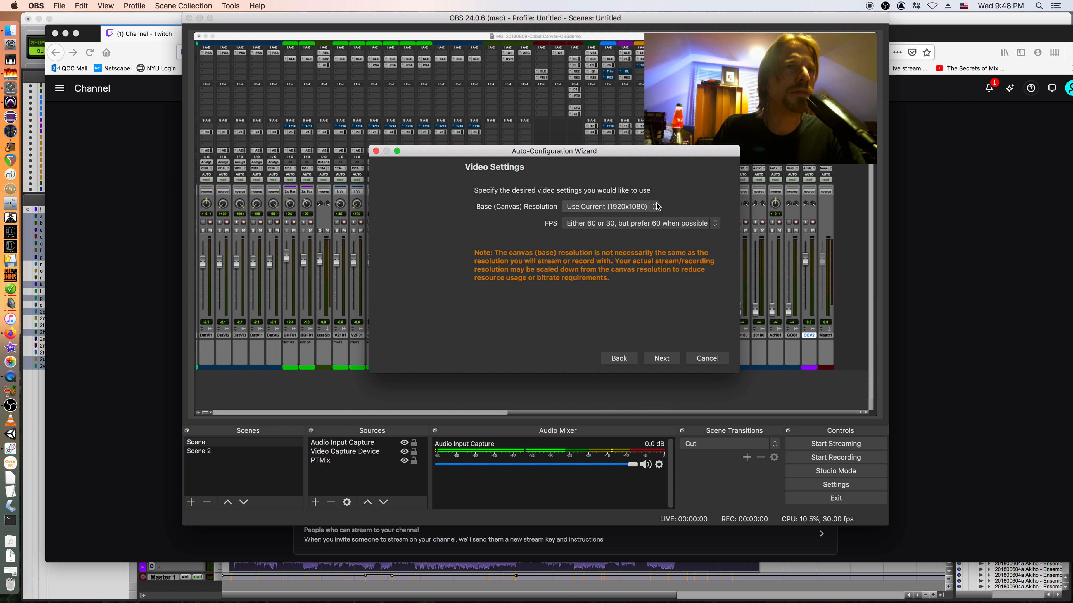
{"action": "left_click", "coordinate": [714, 223]}
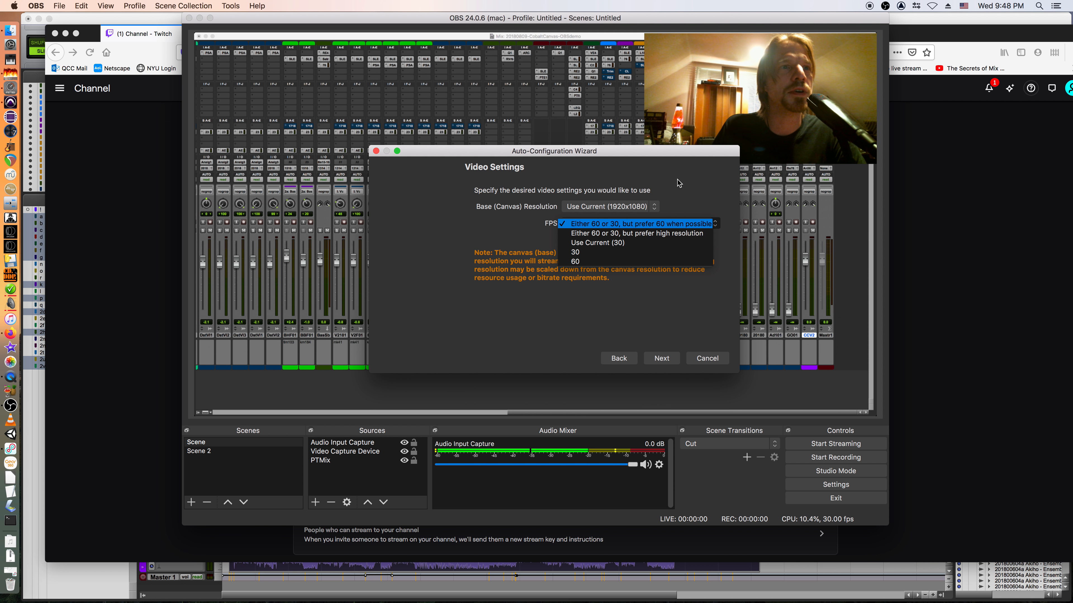
{"action": "left_click", "coordinate": [614, 243]}
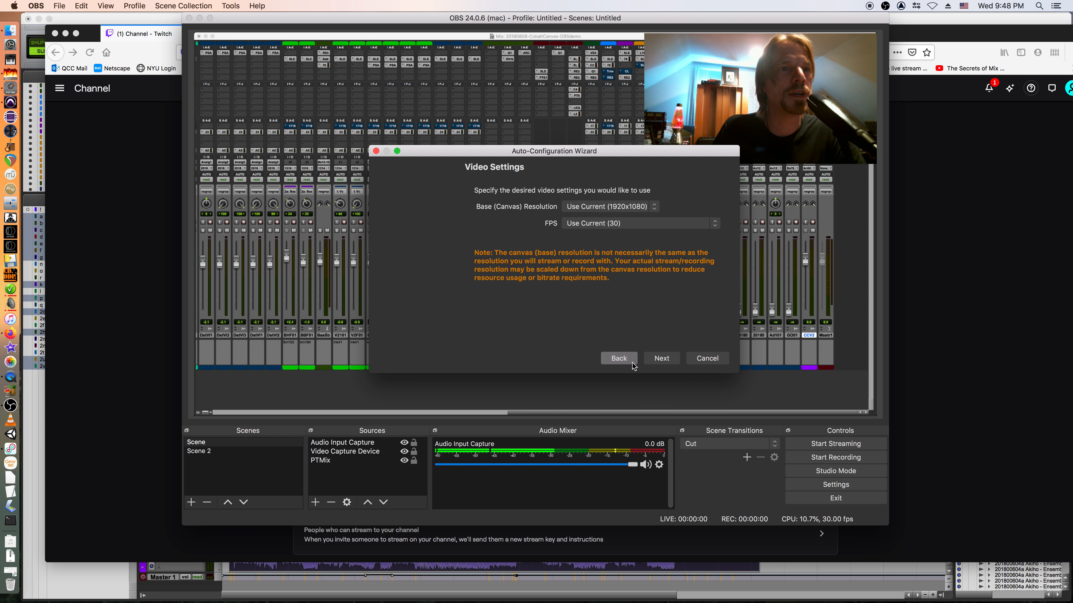
{"action": "left_click", "coordinate": [666, 358]}
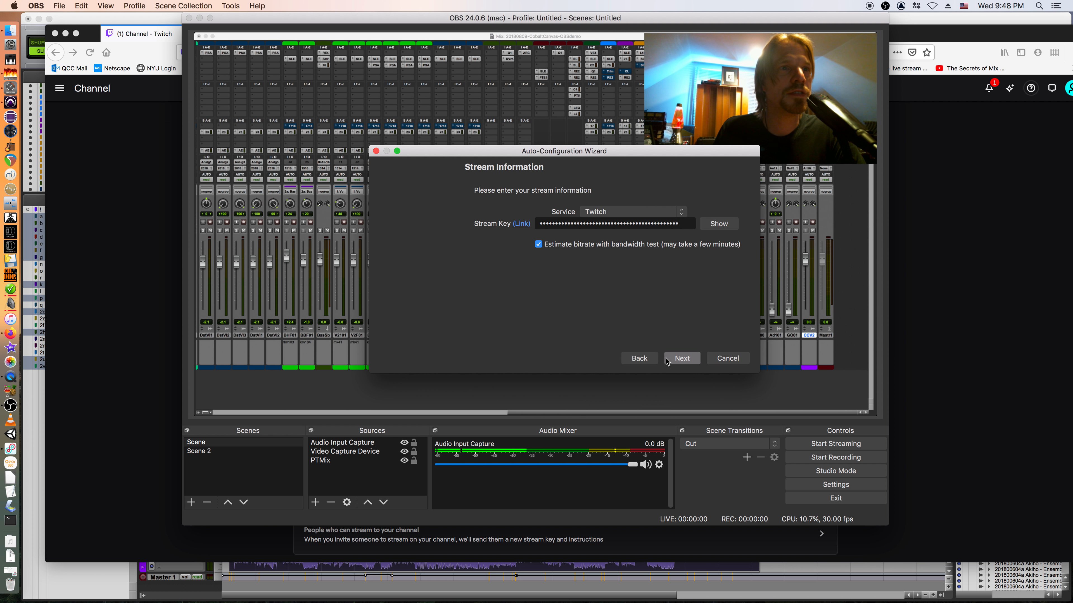
- Paste the Twitch stream key into the wizard, run the bandwidth test for estimating the bitrate, and apply the recommended settings
{"action": "left_click_drag", "start_coordinate": [684, 237], "coordinate": [470, 223]}
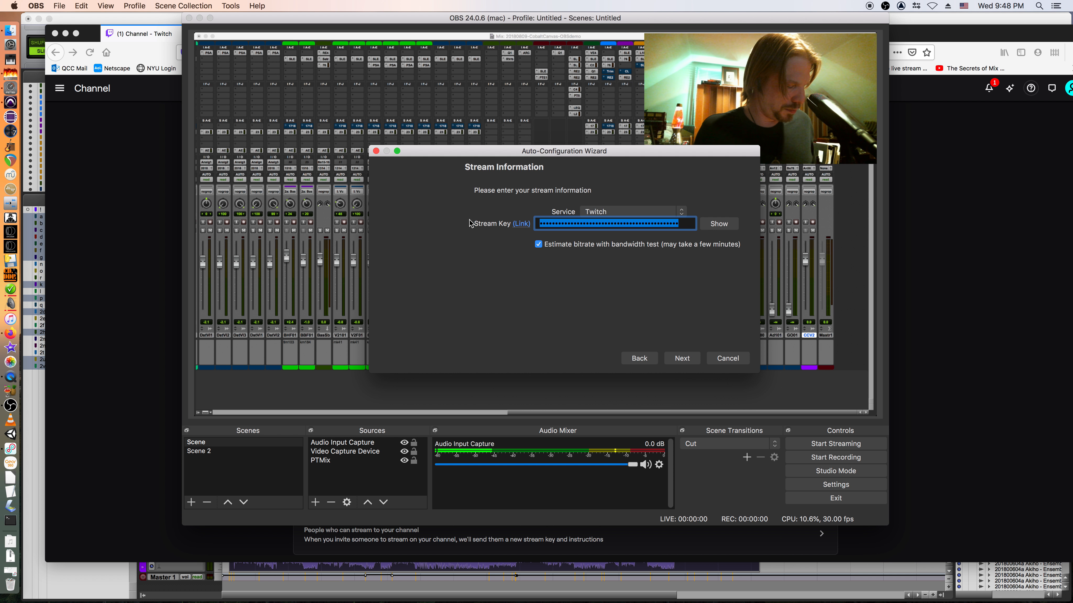
{"action": "key", "text": "super+v"}
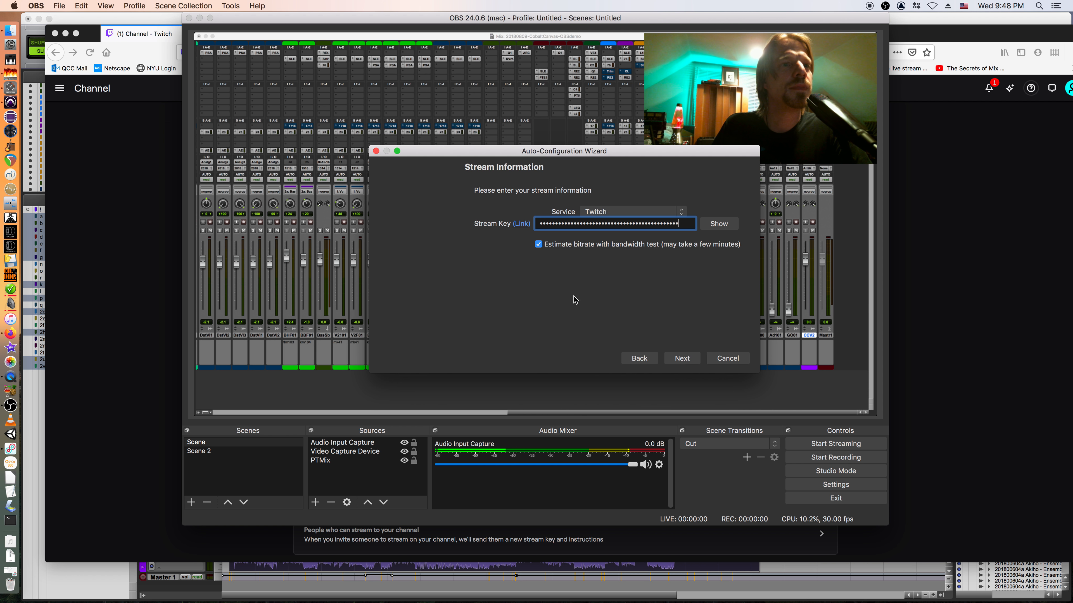
{"action": "left_click", "coordinate": [684, 360]}
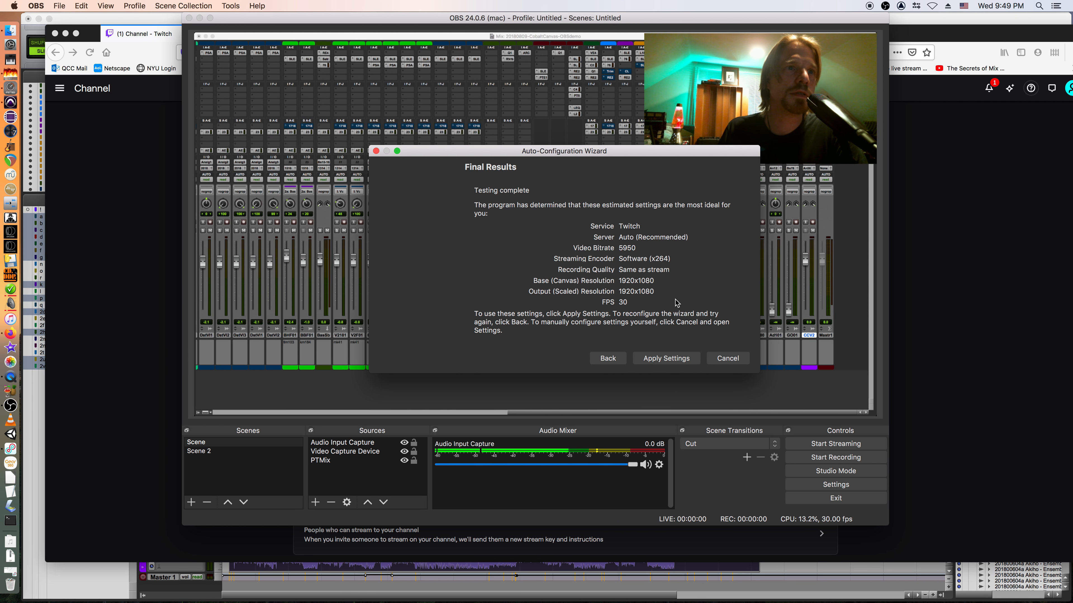
{"action": "left_click", "coordinate": [676, 360]}
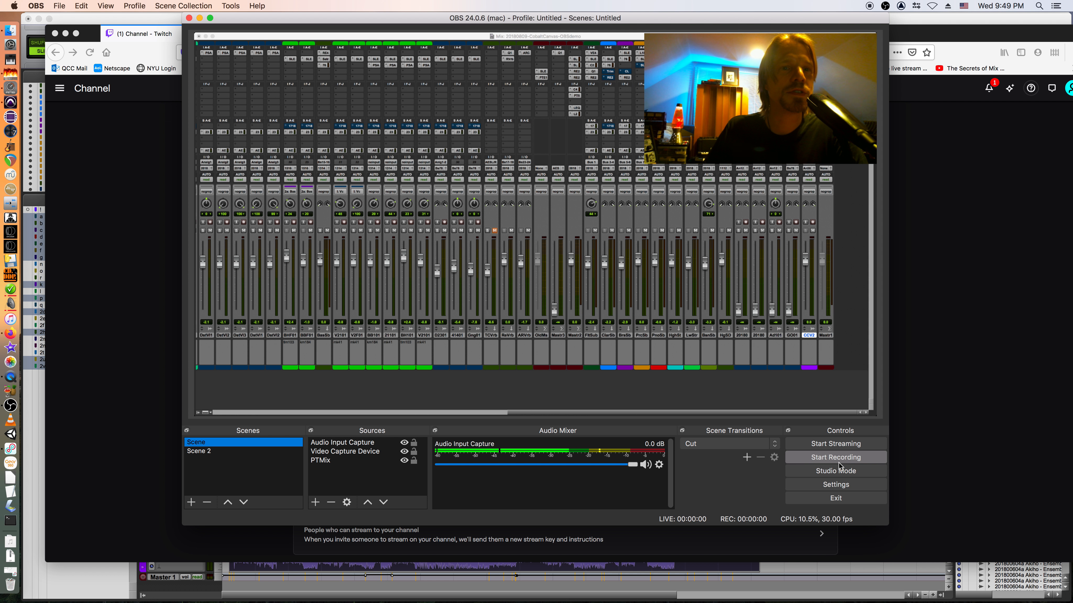
- Reopen the OBS settings and check the Advanced network options, the General page and the Stream page
{"action": "left_click", "coordinate": [844, 489]}
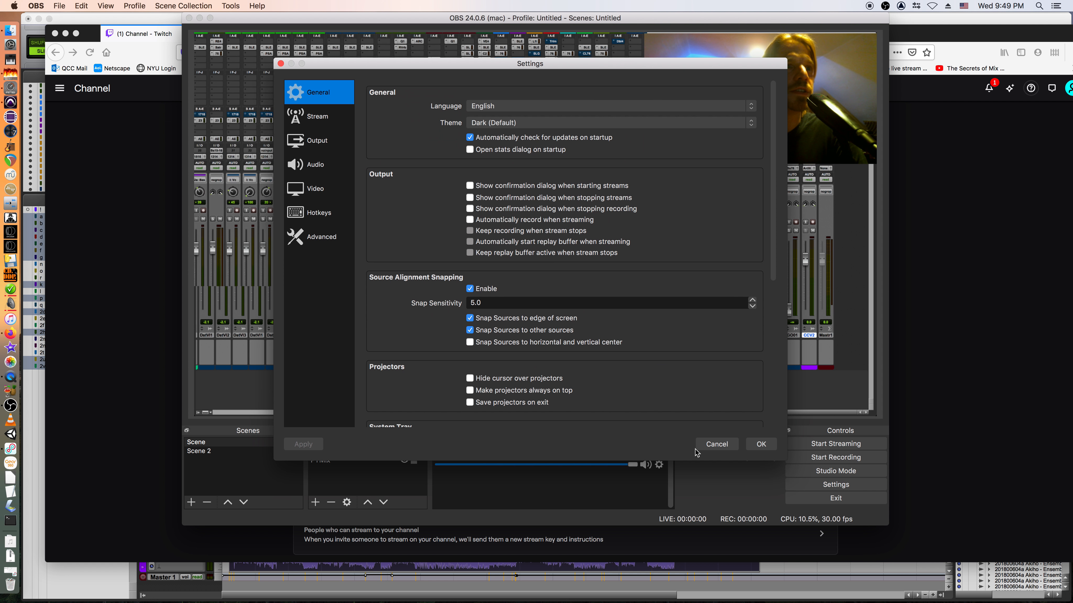
{"action": "left_click", "coordinate": [314, 239]}
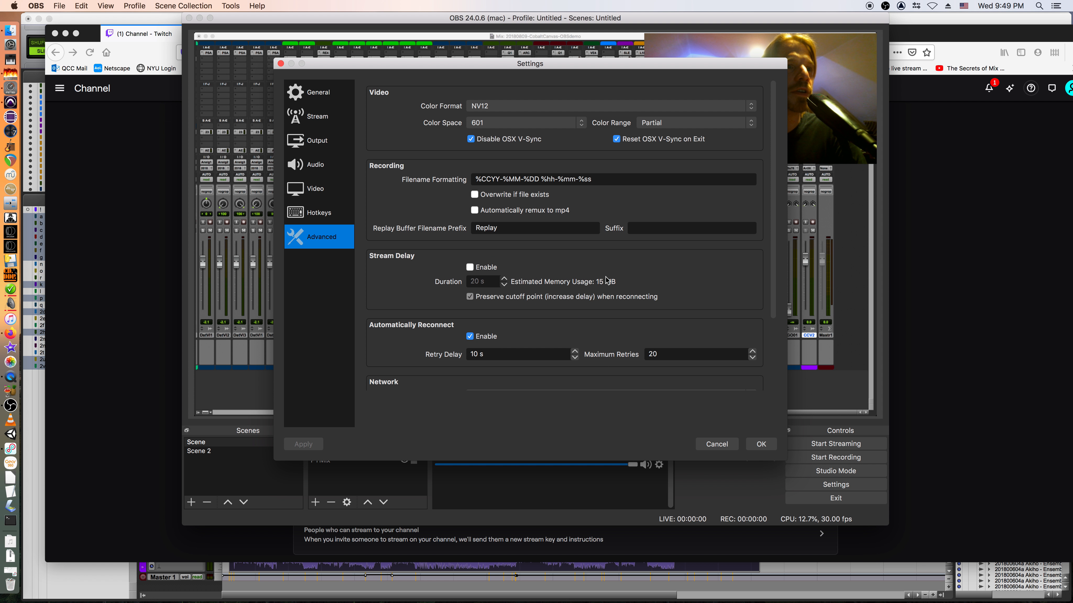
{"action": "left_click_drag", "start_coordinate": [773, 277], "coordinate": [780, 355]}
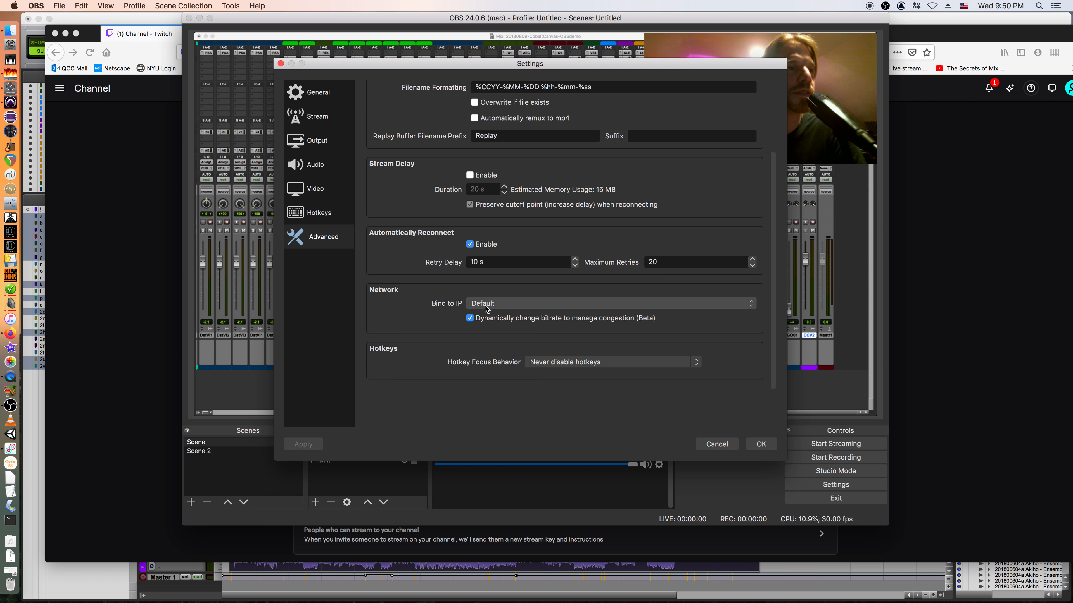
{"action": "left_click", "coordinate": [311, 93]}
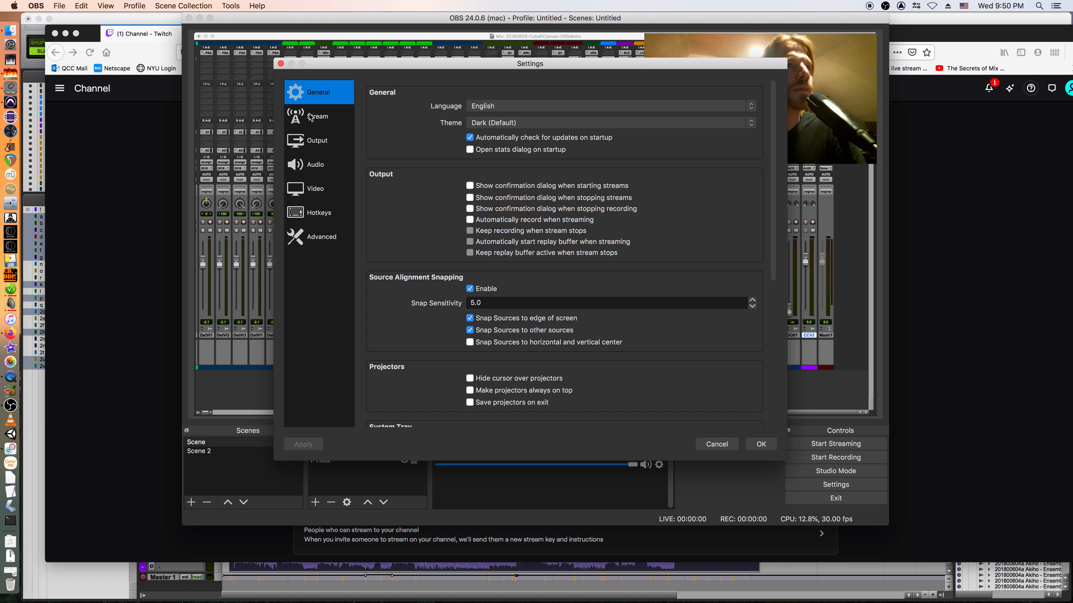
{"action": "left_click", "coordinate": [310, 116]}
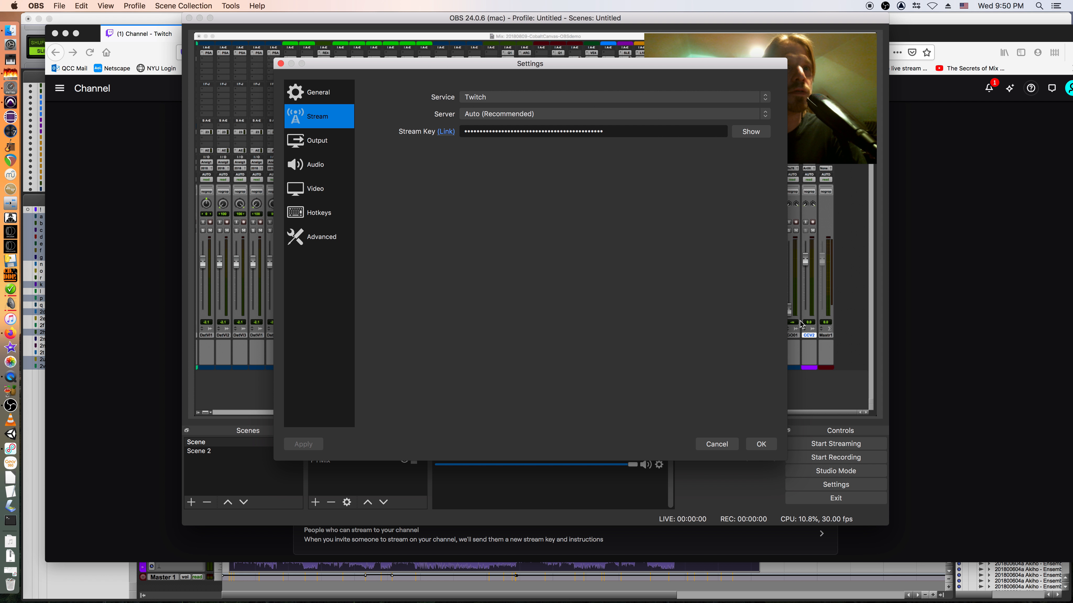
{"action": "left_click", "coordinate": [761, 444]}
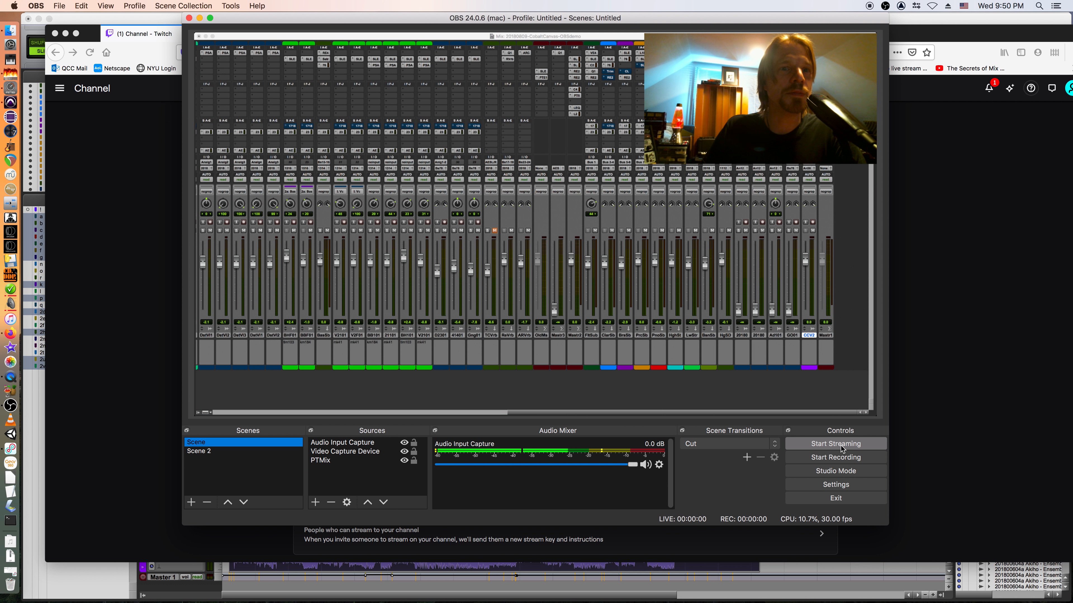
- Start streaming, switch to Twitch in Firefox, and open the Stream Manager to see the live preview
{"action": "left_click", "coordinate": [864, 447]}
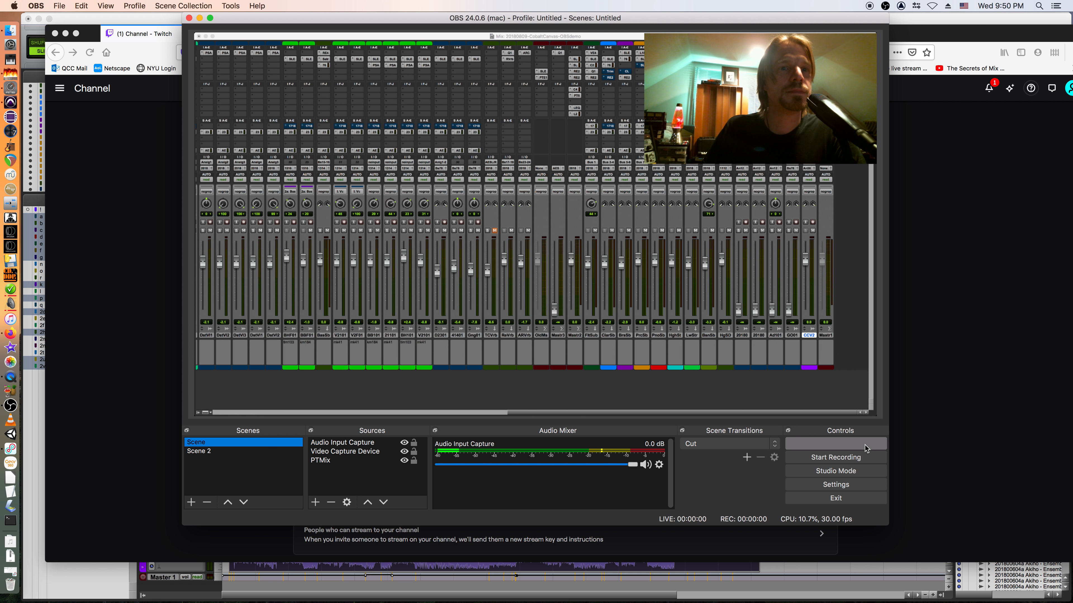
{"action": "left_click_drag", "start_coordinate": [326, 17], "coordinate": [834, 64]}
{"action": "left_click", "coordinate": [61, 91]}
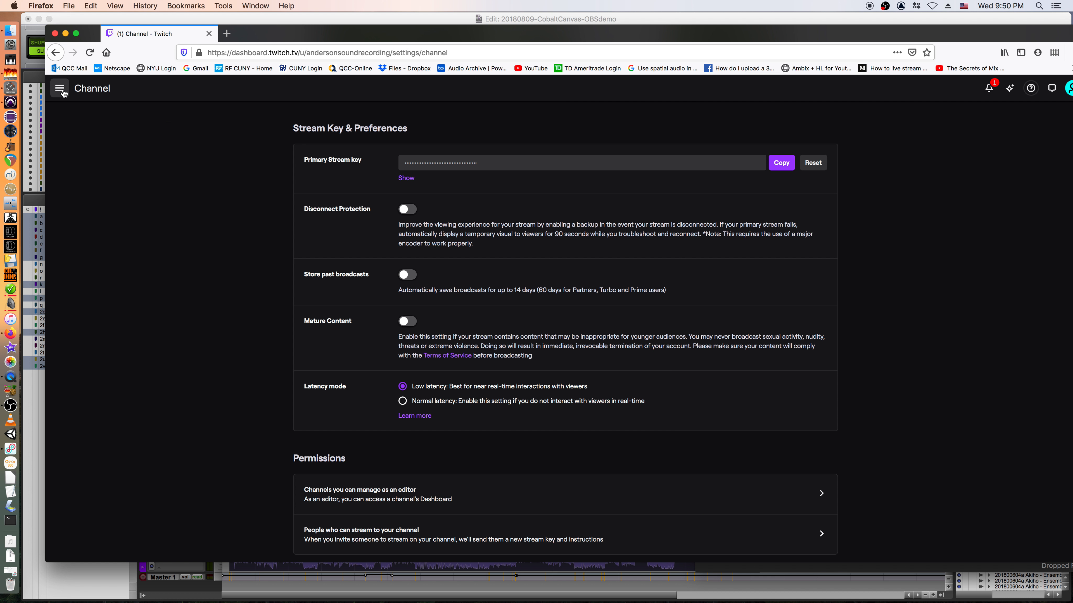
{"action": "left_click", "coordinate": [61, 90]}
{"action": "left_click", "coordinate": [97, 116]}
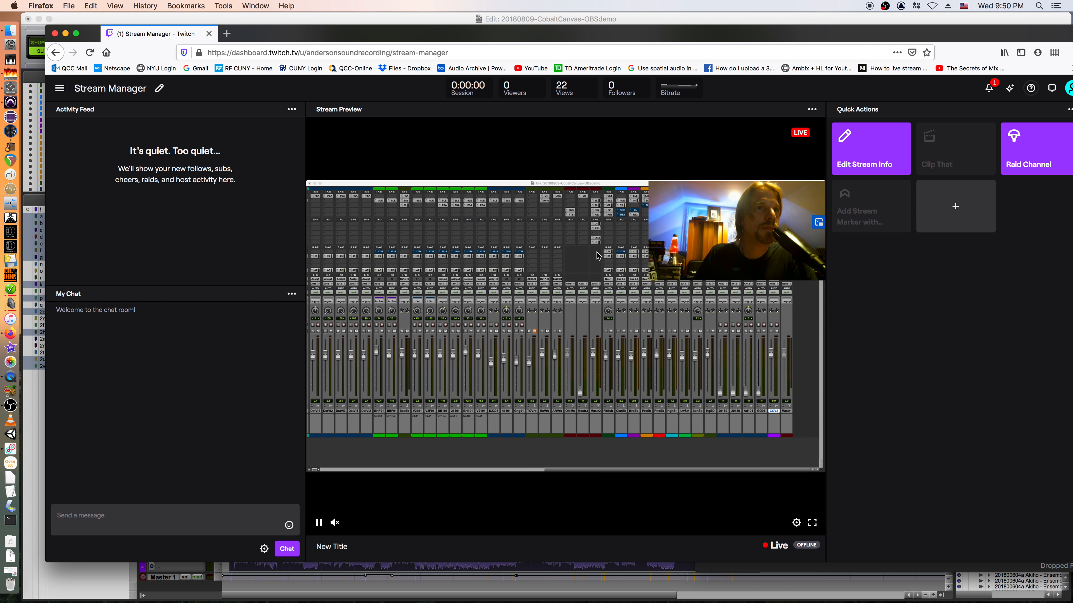
- Leave the Stream Manager for the Twitch home page and open the account's own live channel page
{"action": "left_click", "coordinate": [1068, 90]}
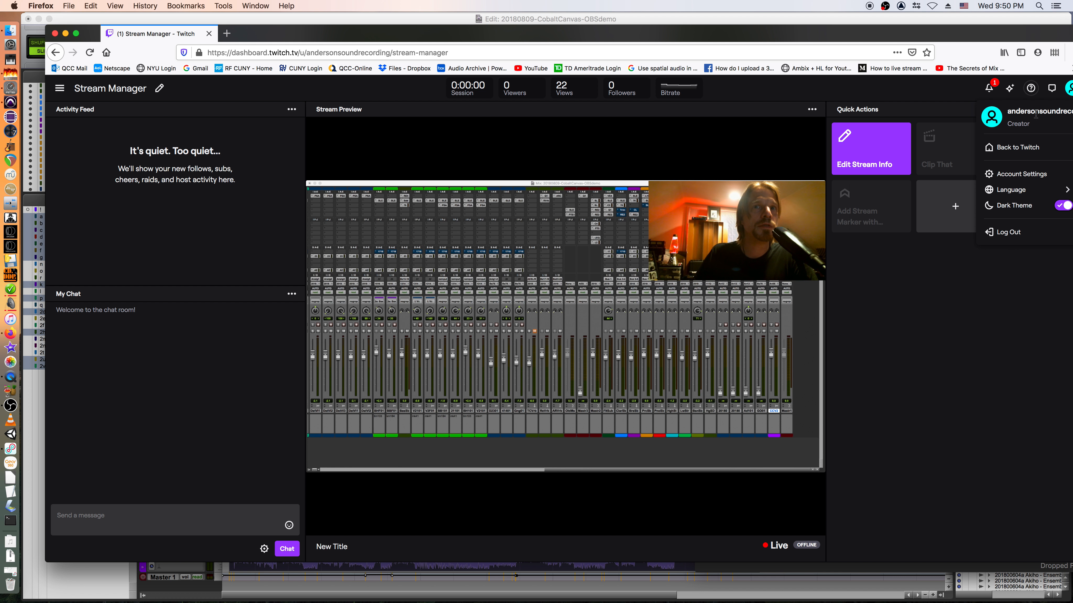
{"action": "left_click", "coordinate": [908, 305]}
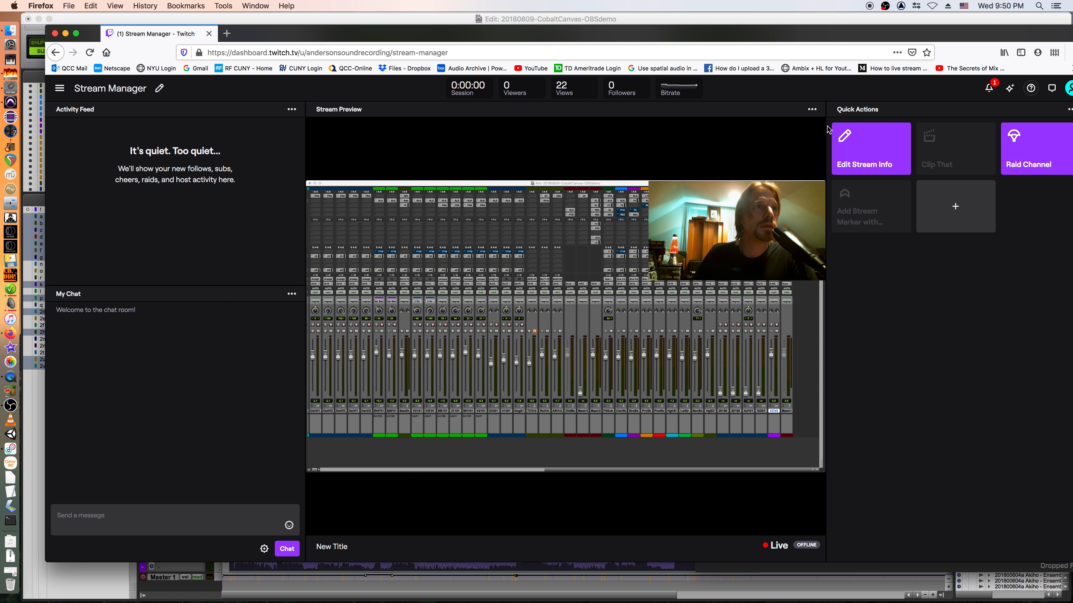
{"action": "left_click", "coordinate": [1069, 89]}
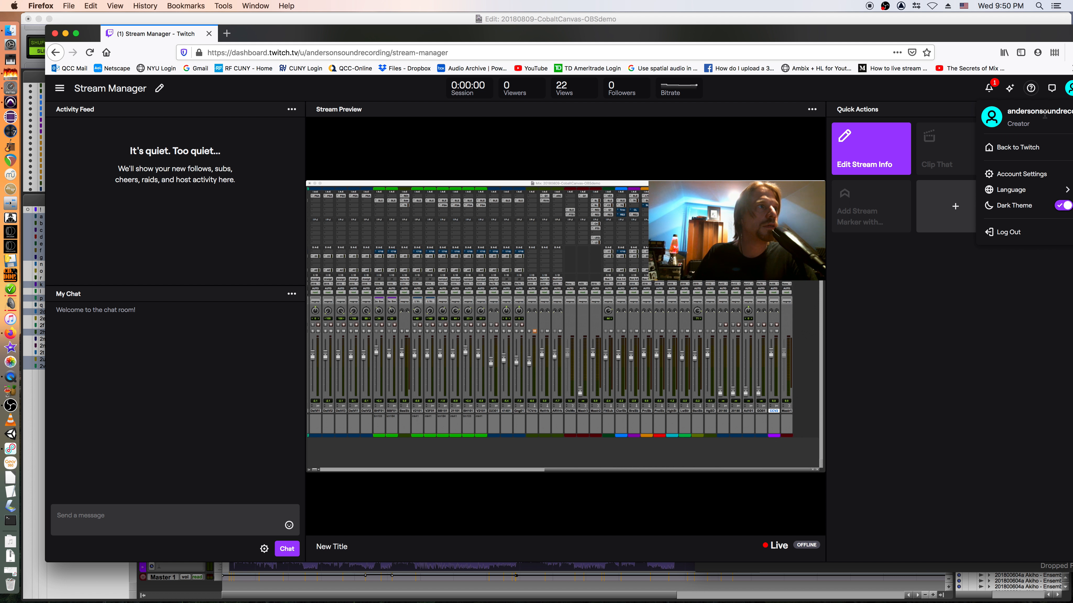
{"action": "left_click", "coordinate": [1010, 149]}
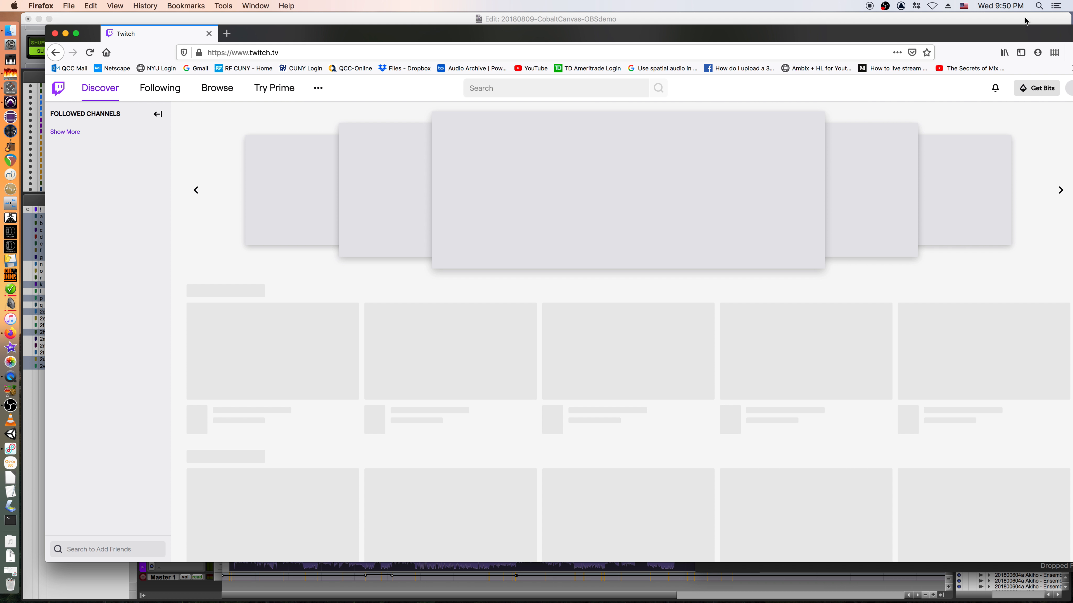
{"action": "left_click", "coordinate": [1025, 21]}
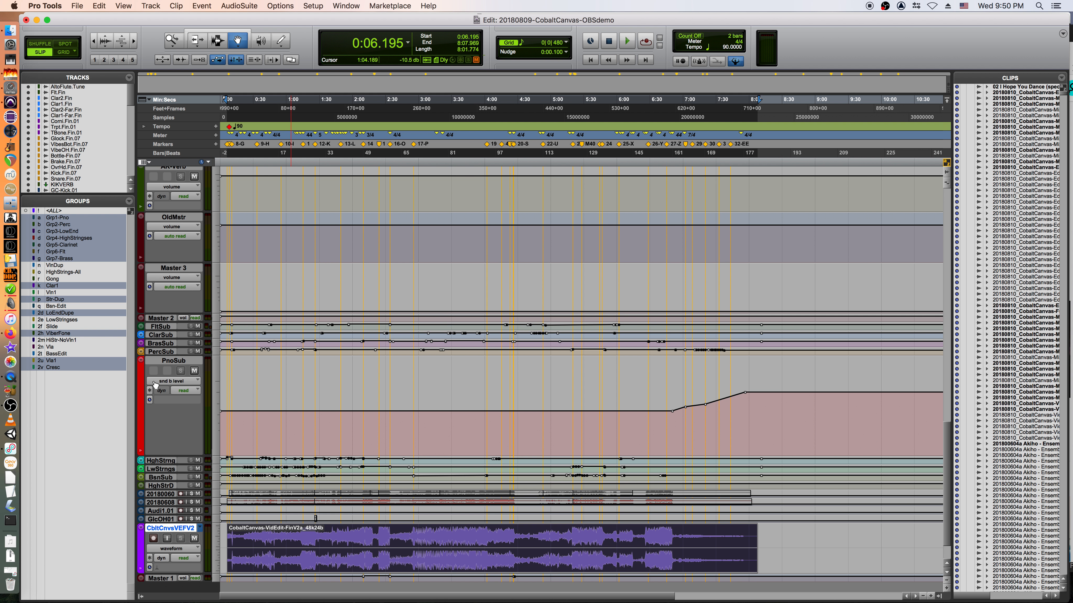
{"action": "left_click", "coordinate": [10, 333]}
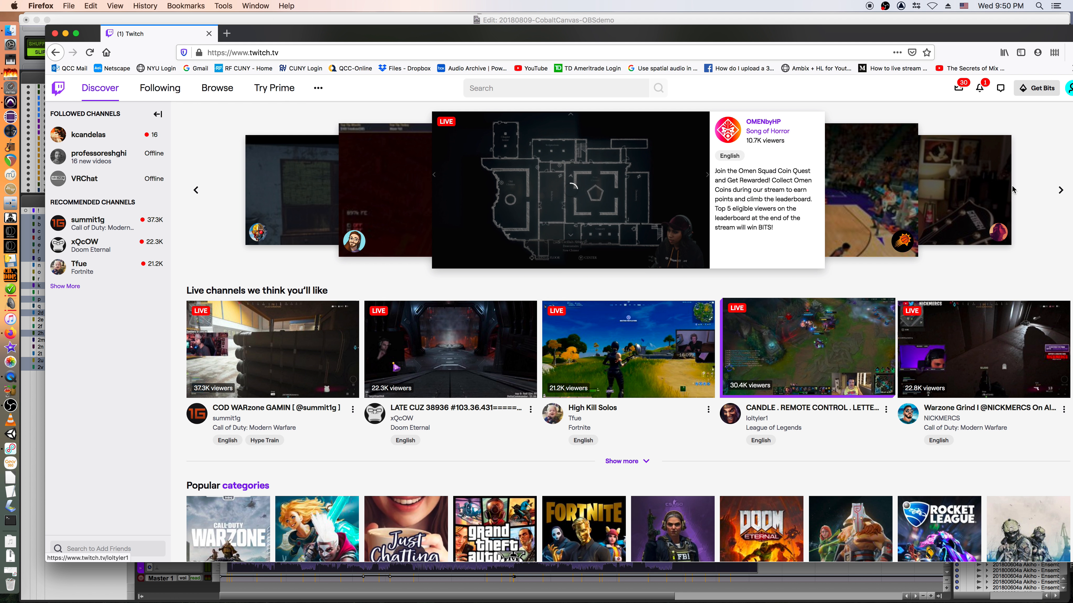
{"action": "left_click", "coordinate": [1069, 88]}
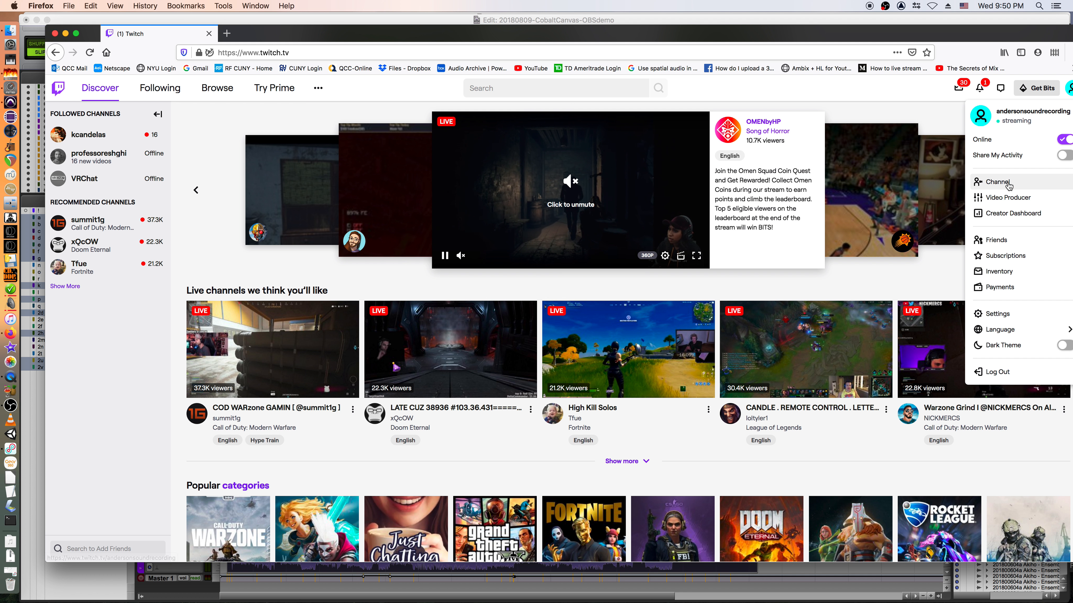
{"action": "left_click", "coordinate": [998, 182]}
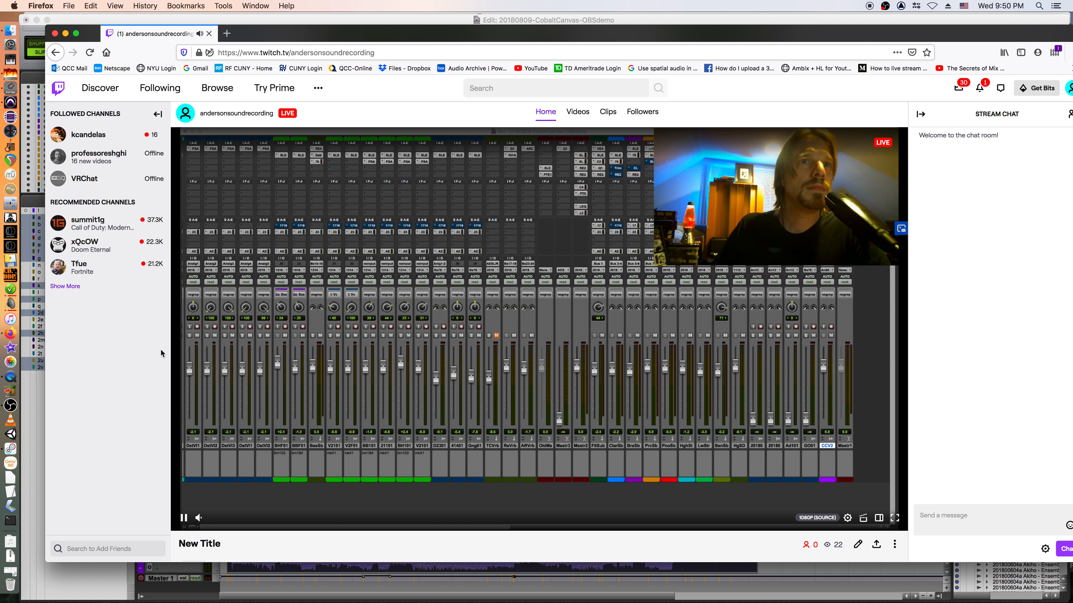
- Switch to TotalMix FX, lower the Speaker B and Main outputs to about -41 dB, and return to the Twitch channel in Firefox
{"action": "left_click", "coordinate": [12, 89]}
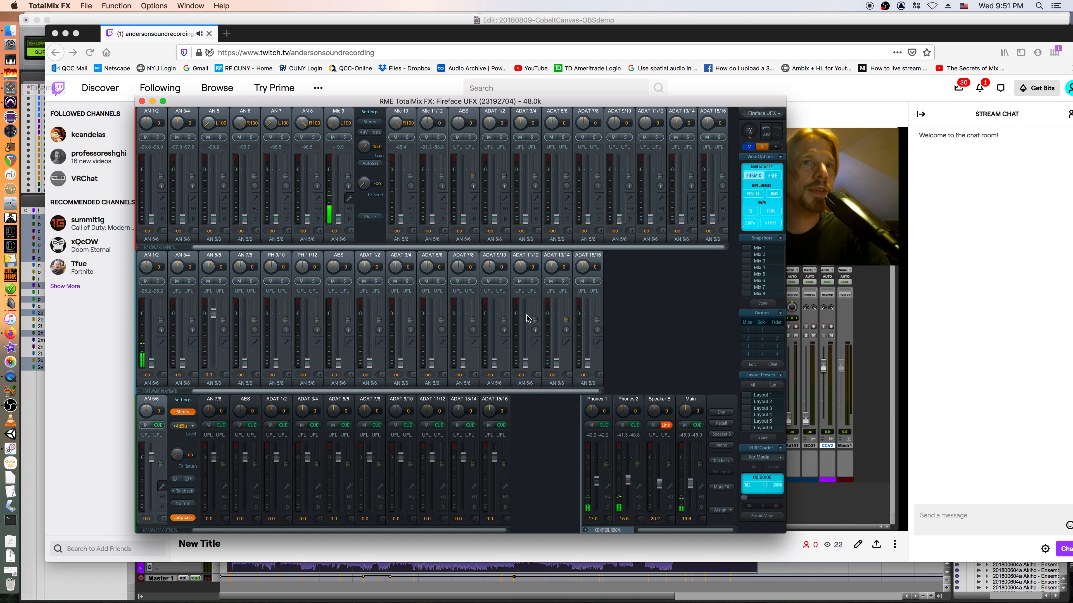
{"action": "left_click_drag", "start_coordinate": [659, 485], "coordinate": [659, 494]}
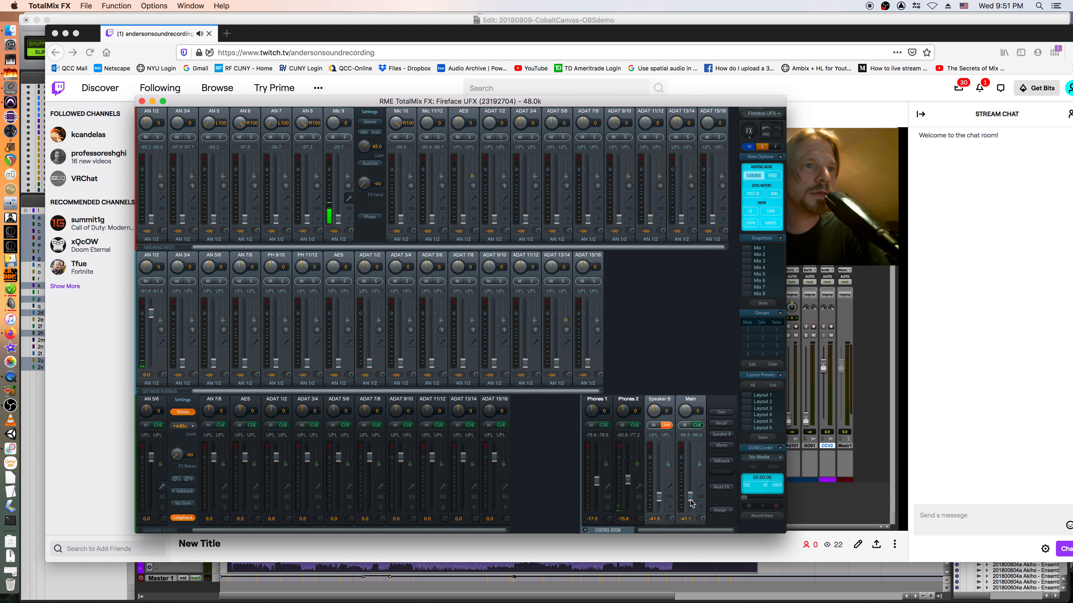
{"action": "left_click", "coordinate": [1066, 346]}
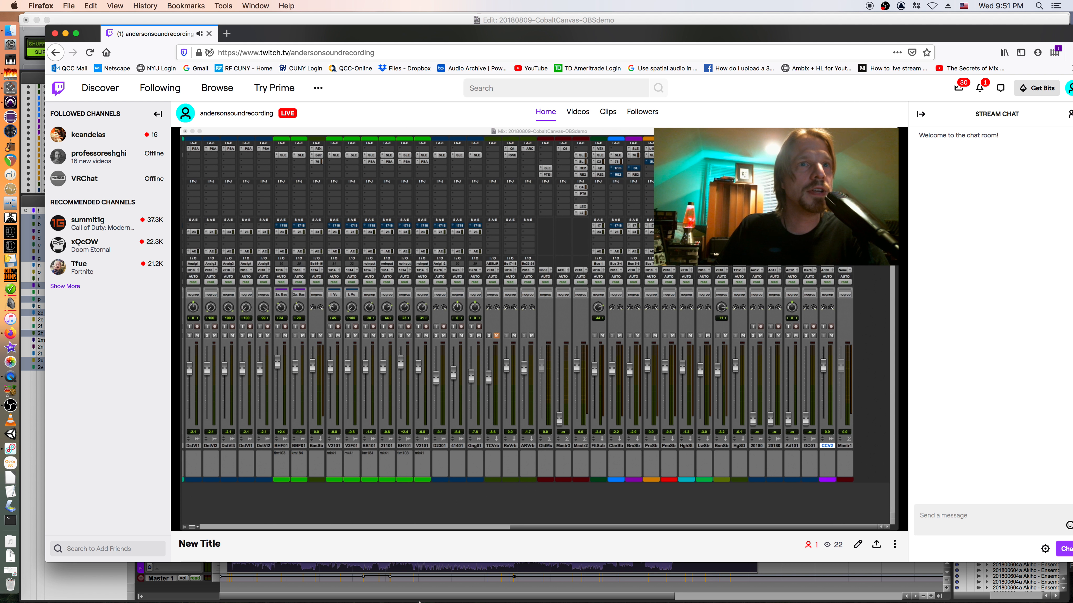
- Bring OBS forward, switch the live output to Scene 2 and back to Scene, and return to the Twitch channel in Firefox
{"action": "left_click", "coordinate": [11, 407]}
{"action": "left_click_drag", "start_coordinate": [984, 67], "coordinate": [501, 63]}
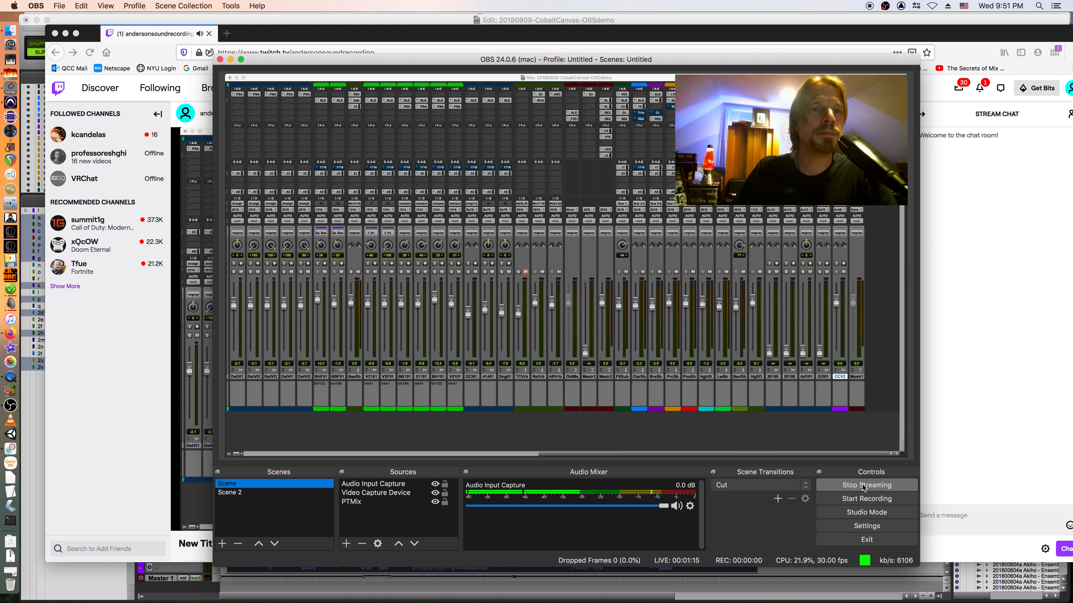
{"action": "left_click", "coordinate": [246, 492]}
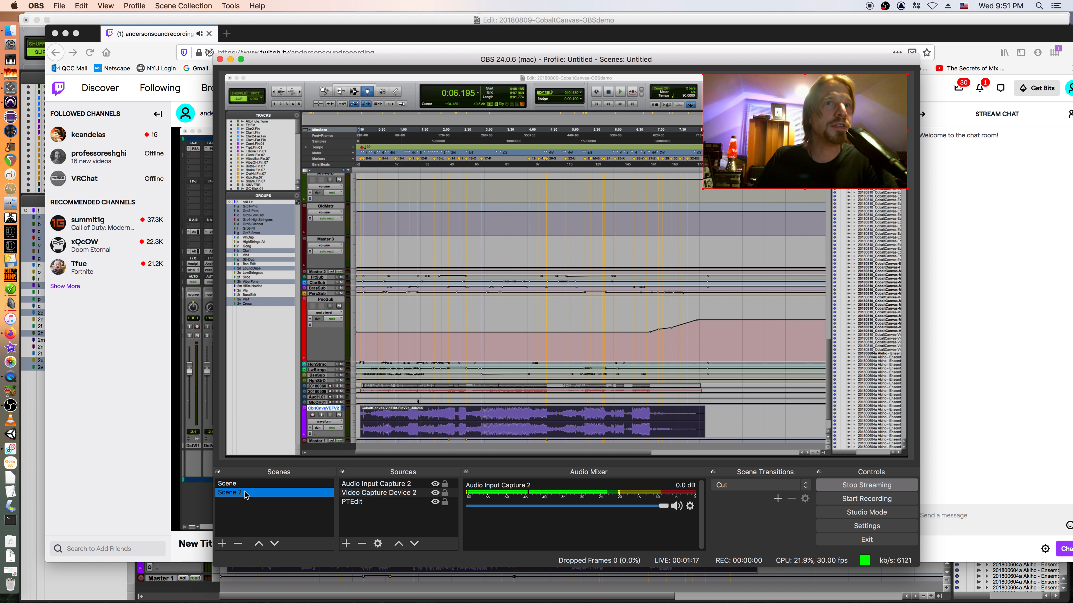
{"action": "left_click", "coordinate": [244, 483]}
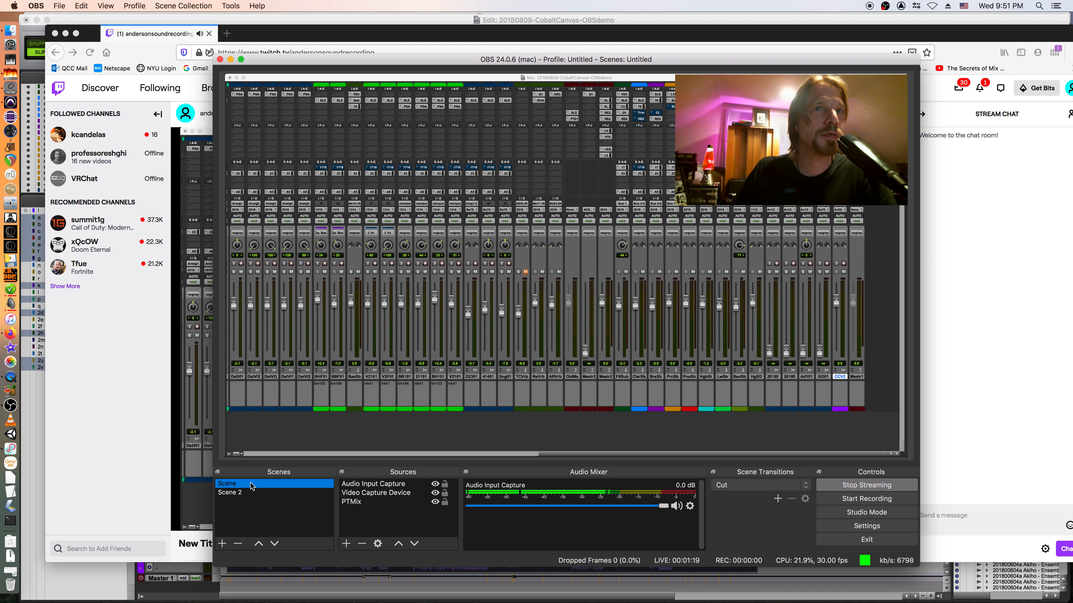
{"action": "left_click", "coordinate": [951, 20]}
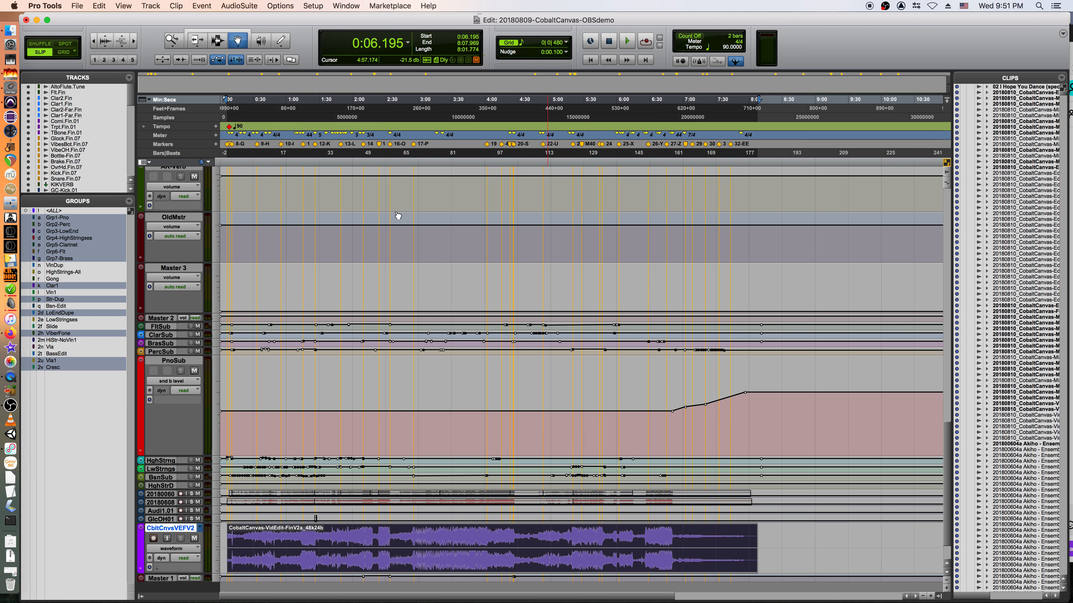
{"action": "left_click", "coordinate": [10, 333]}
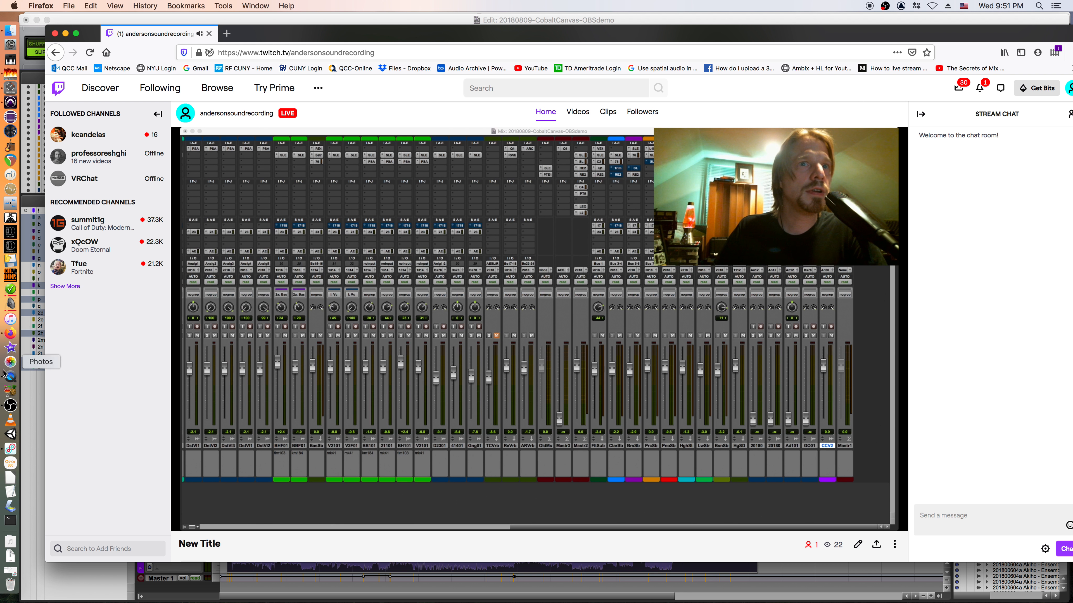
- Place the OBS window so the Twitch player shows beside it, and compare both while switching to Scene 2 and back to Scene
{"action": "left_click", "coordinate": [10, 405]}
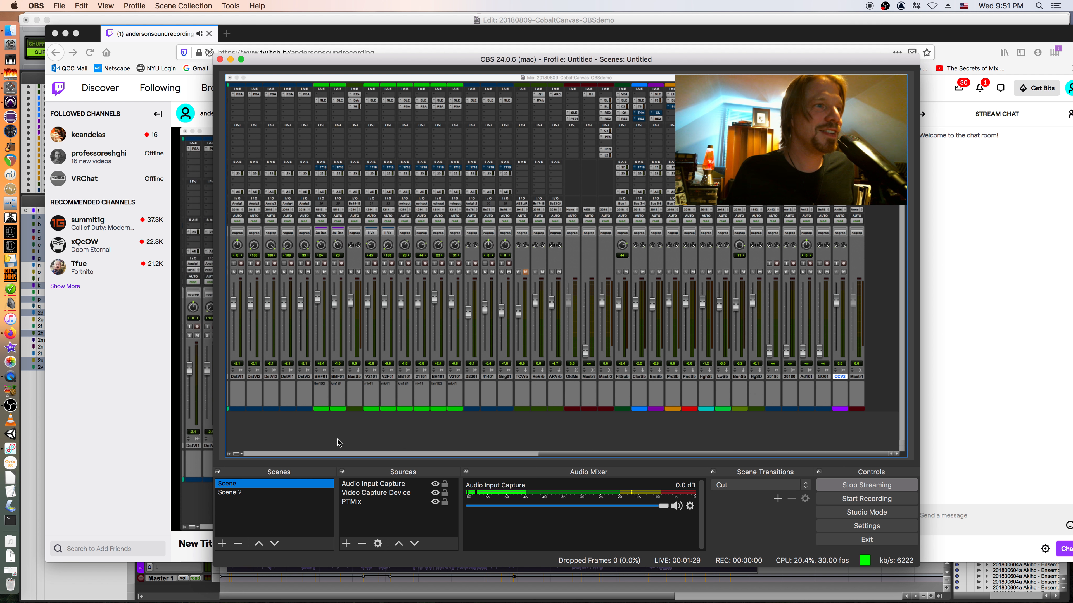
{"action": "left_click_drag", "start_coordinate": [431, 58], "coordinate": [253, 146]}
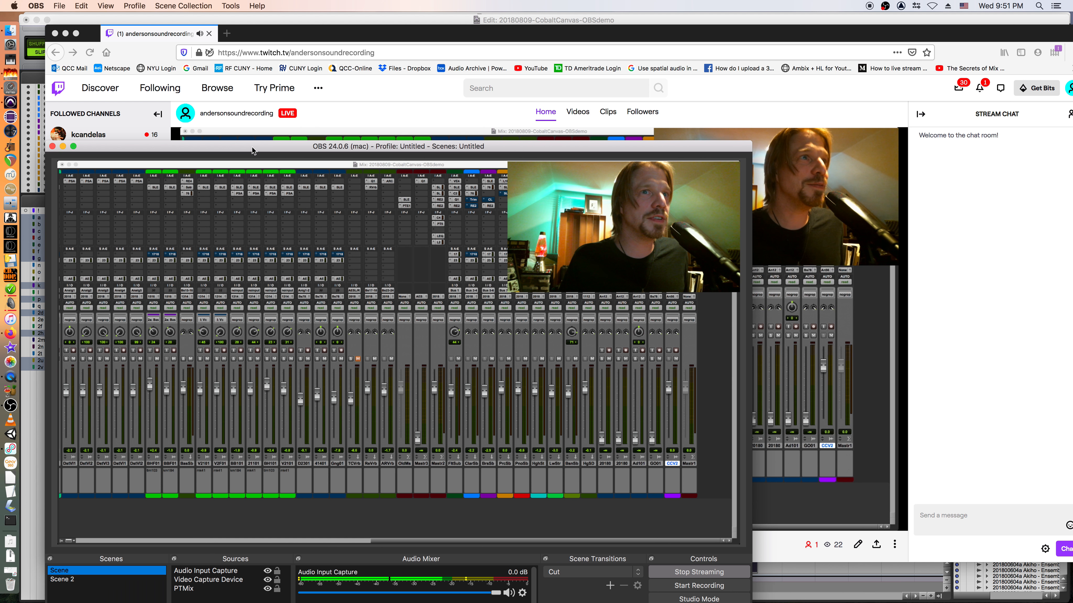
{"action": "left_click", "coordinate": [70, 581]}
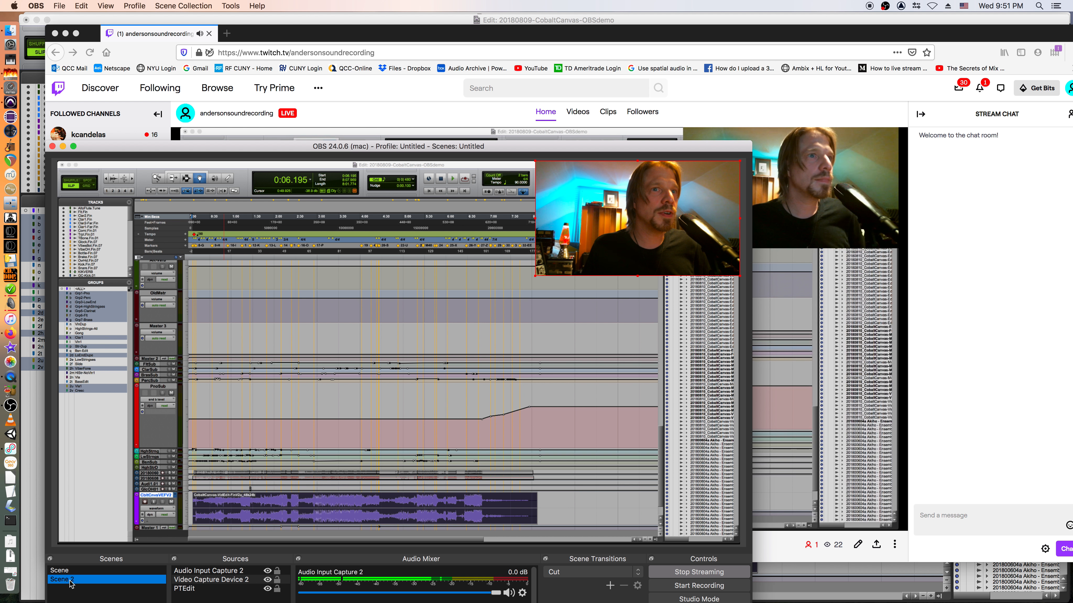
{"action": "left_click", "coordinate": [89, 571]}
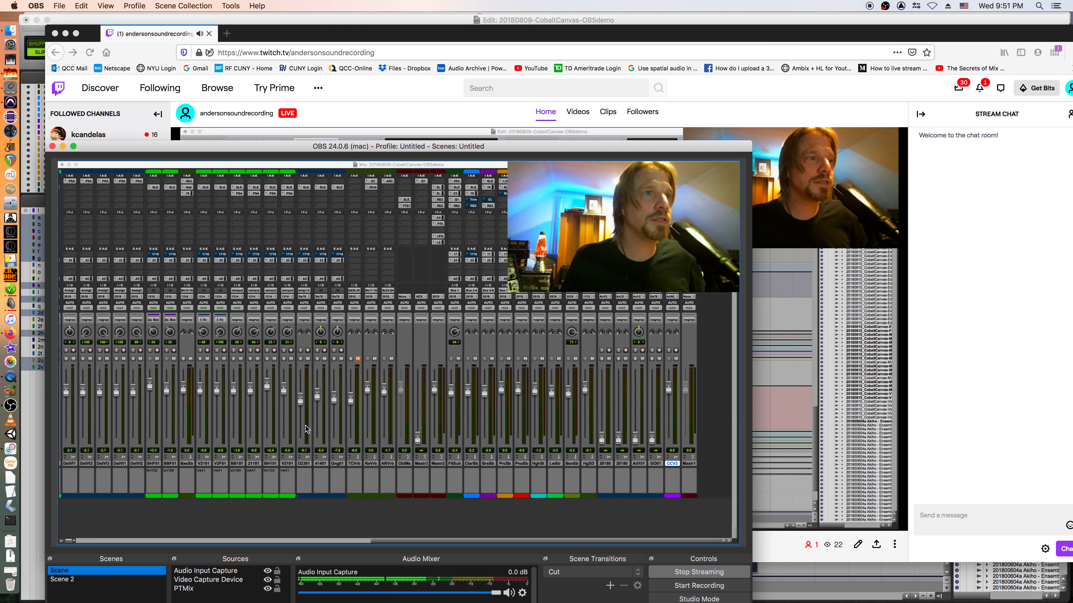
{"action": "left_click_drag", "start_coordinate": [410, 151], "coordinate": [505, 70]}
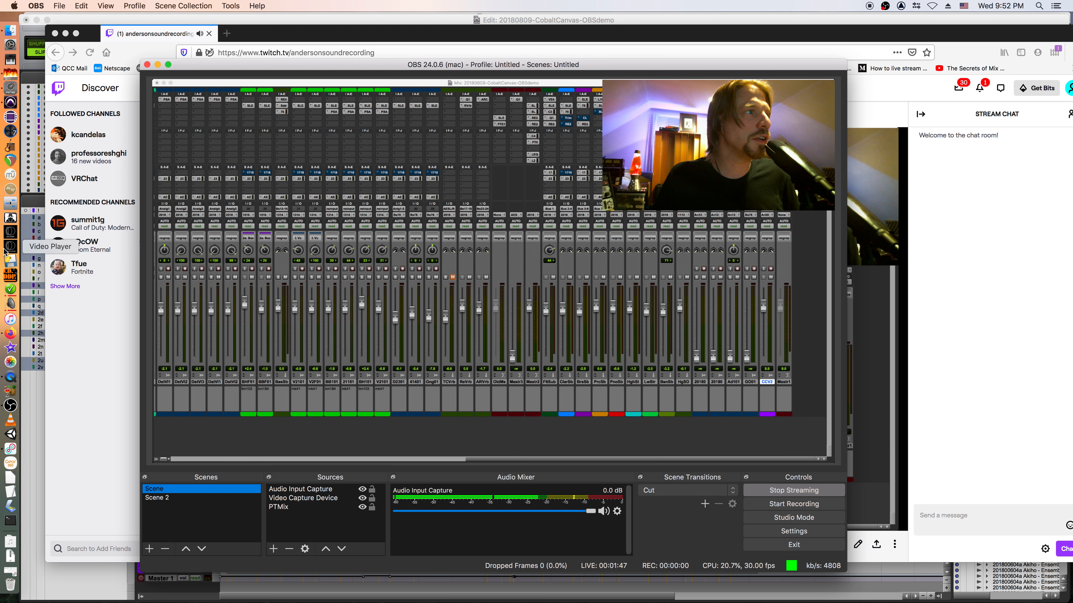
- Start playback in Pro Tools from the Mix window and check the moving mixer on the Twitch channel in Firefox
{"action": "left_click", "coordinate": [10, 103]}
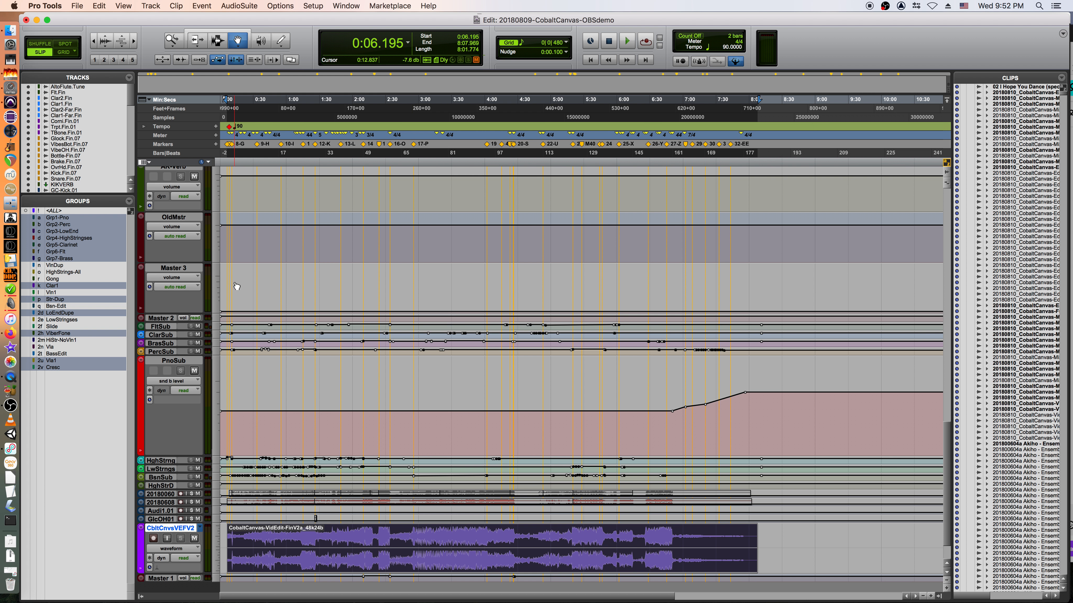
{"action": "key", "text": "super+equal"}
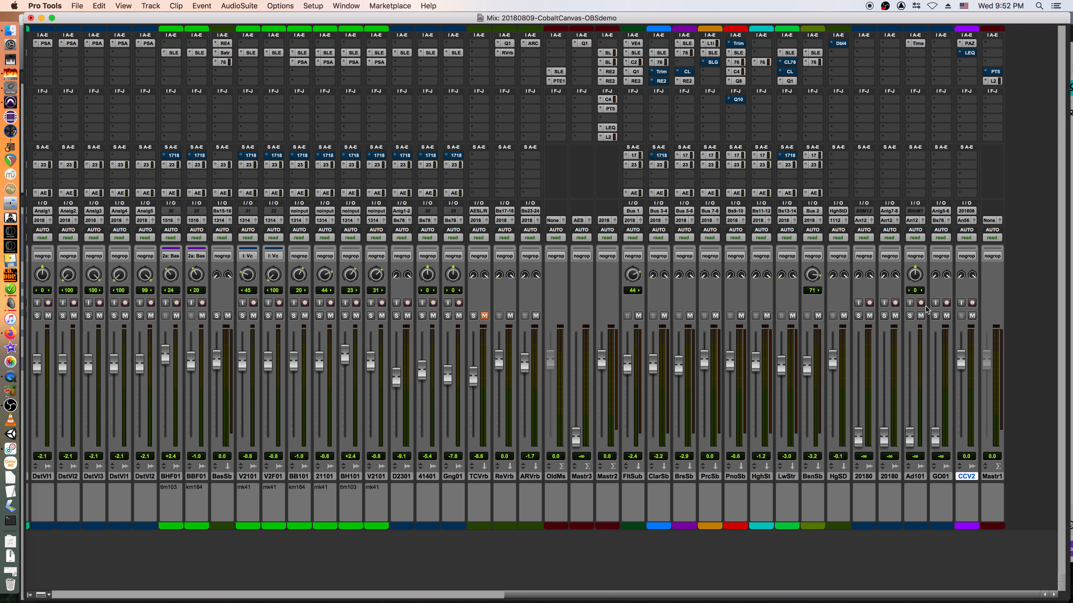
{"action": "key", "text": "space"}
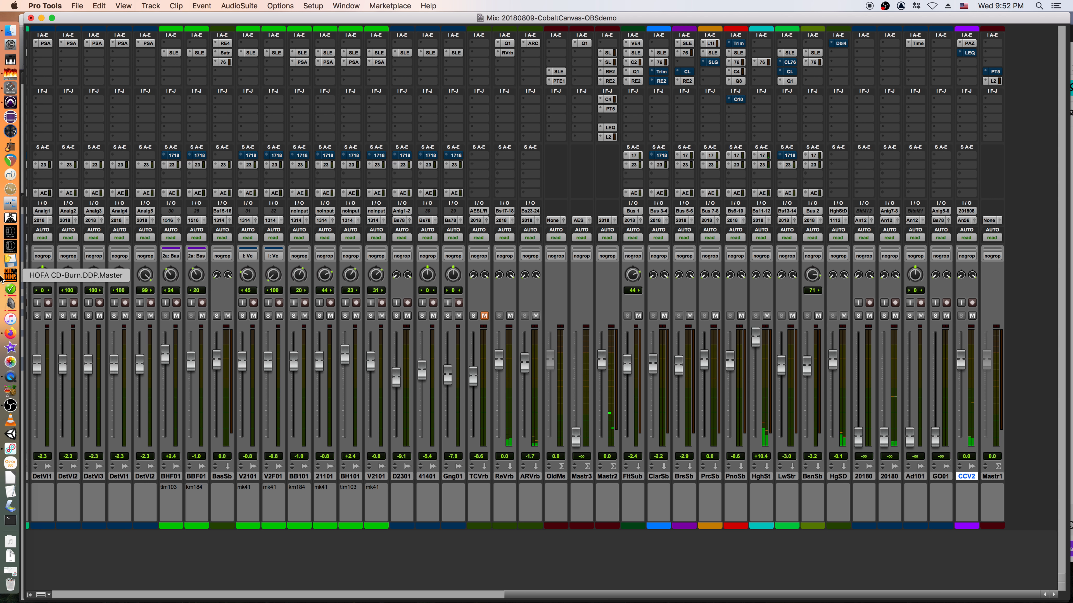
{"action": "left_click", "coordinate": [11, 334]}
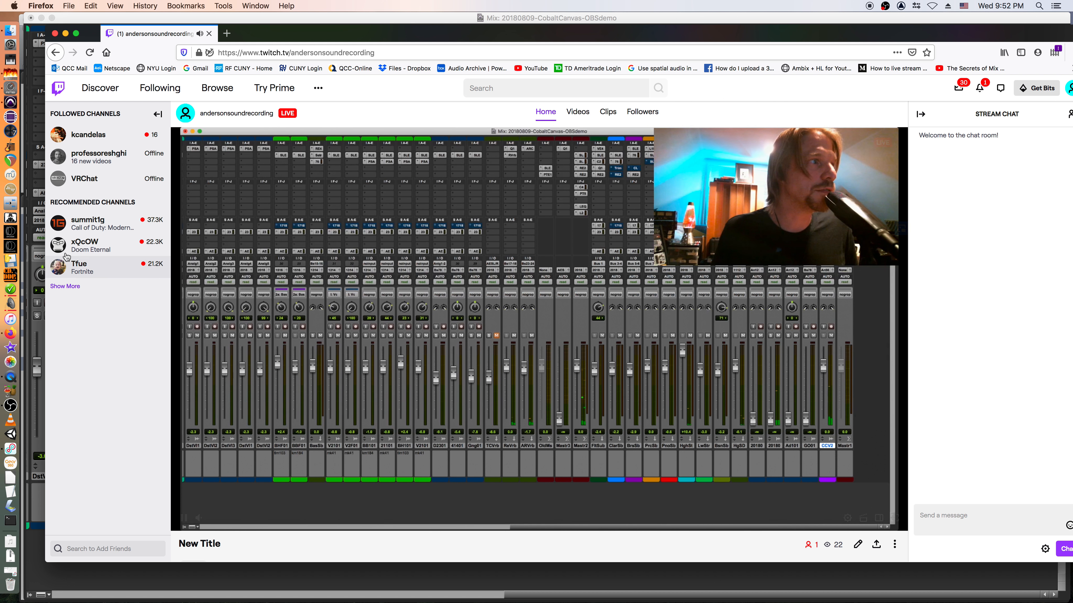
- Adjust the Speaker B and Main outputs in TotalMix FX during playback, leaving both at about -44 dB
{"action": "left_click", "coordinate": [11, 87]}
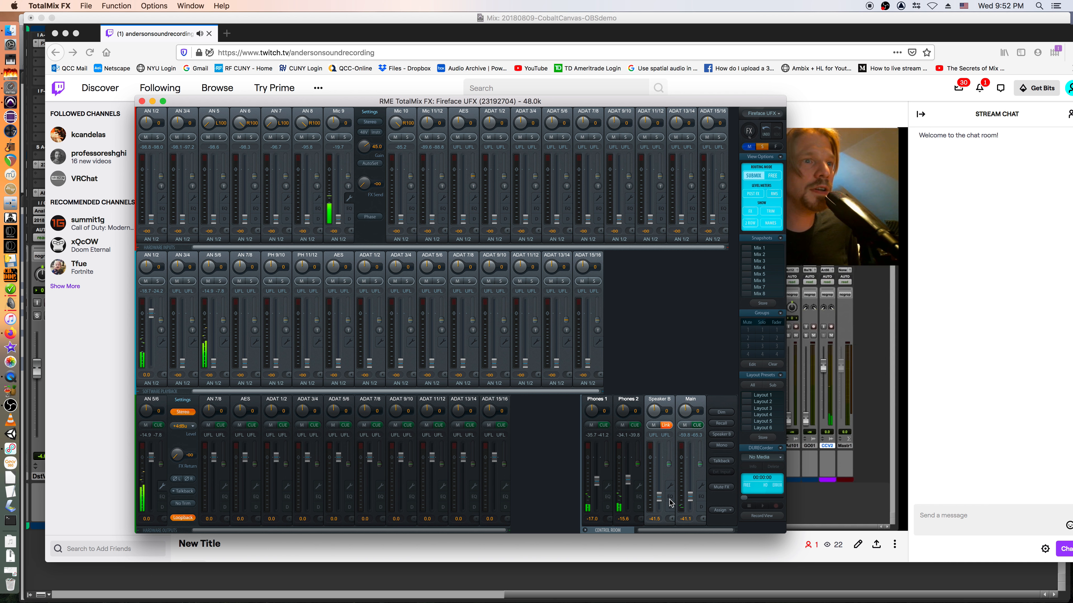
{"action": "left_click_drag", "start_coordinate": [691, 498], "coordinate": [691, 492]}
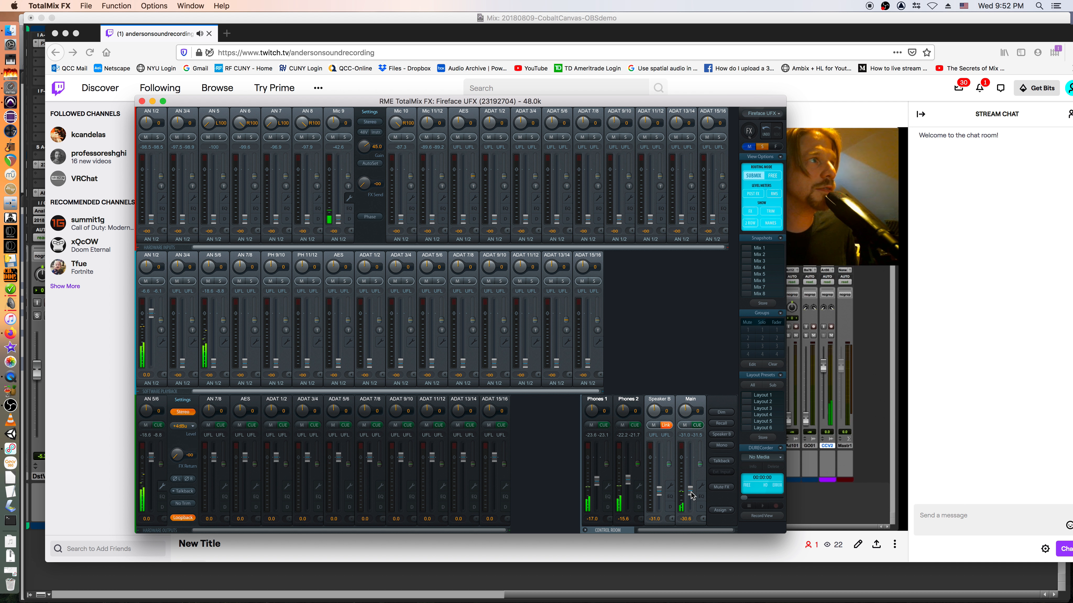
{"action": "left_click_drag", "start_coordinate": [691, 493], "coordinate": [690, 497]}
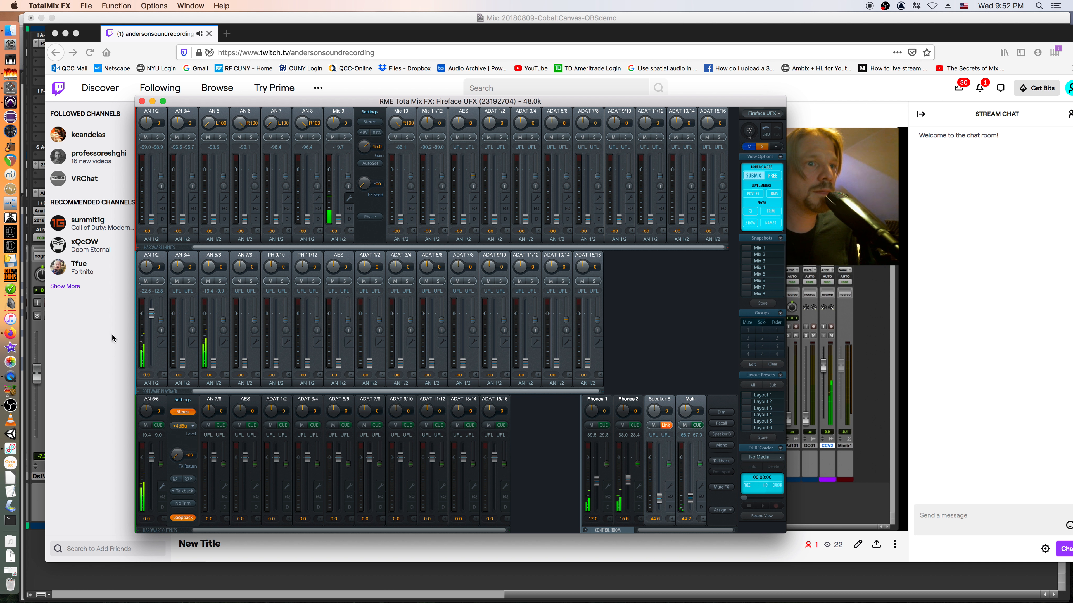
- Stop streaming in OBS, check the channel's status on Twitch in Firefox, and close the browser window
{"action": "left_click", "coordinate": [10, 406]}
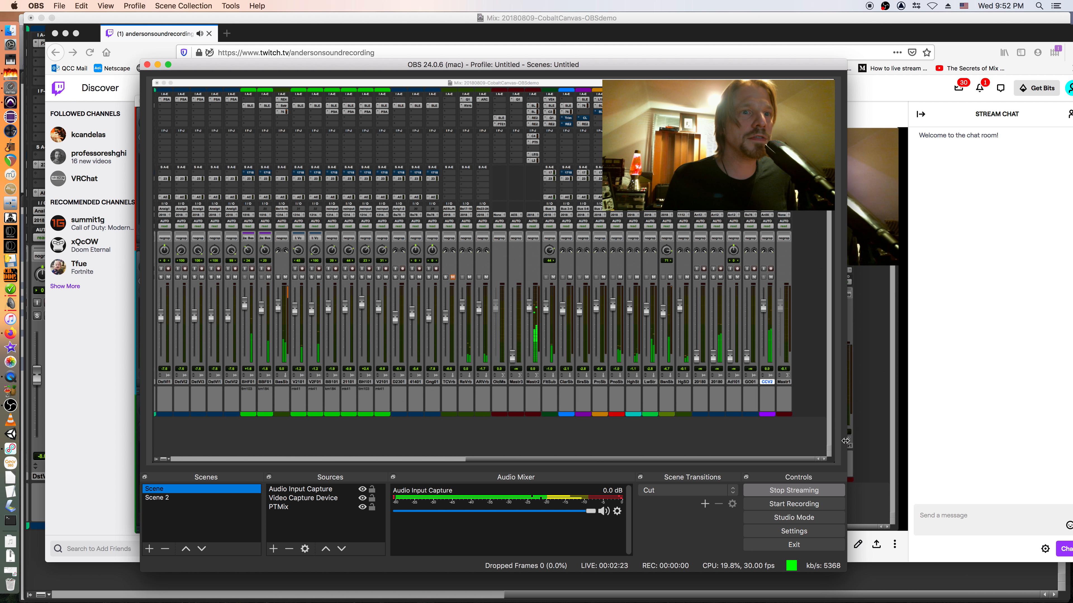
{"action": "left_click", "coordinate": [800, 491]}
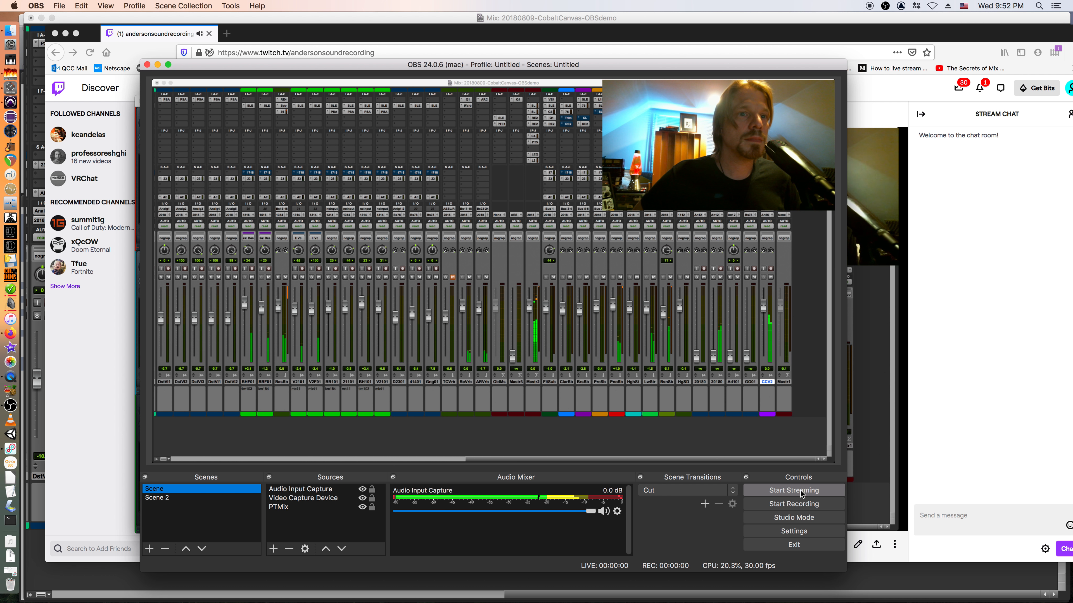
{"action": "left_click", "coordinate": [1009, 306]}
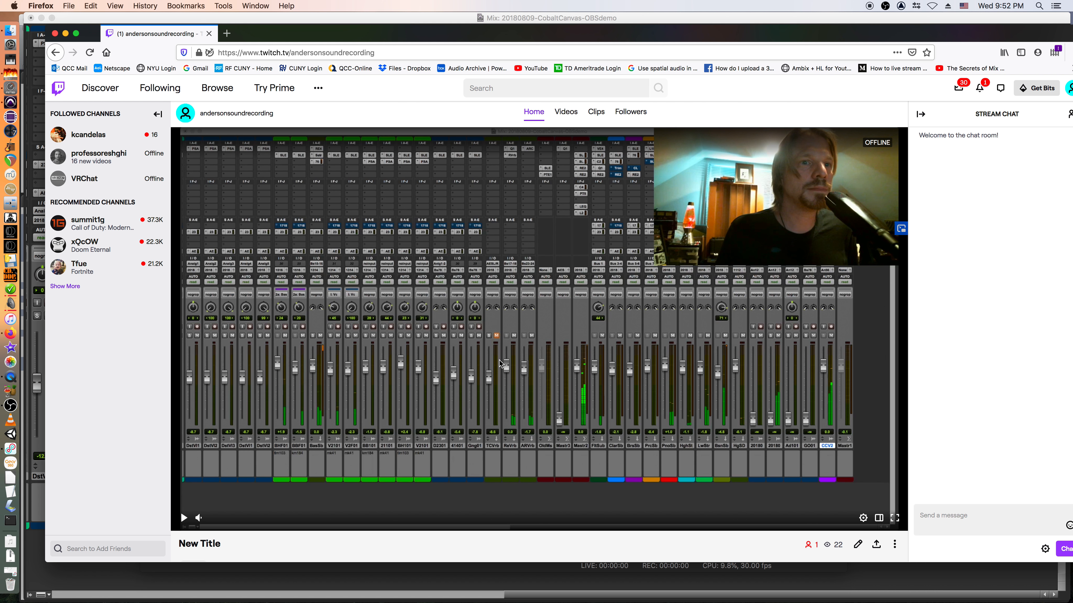
{"action": "left_click", "coordinate": [56, 33]}
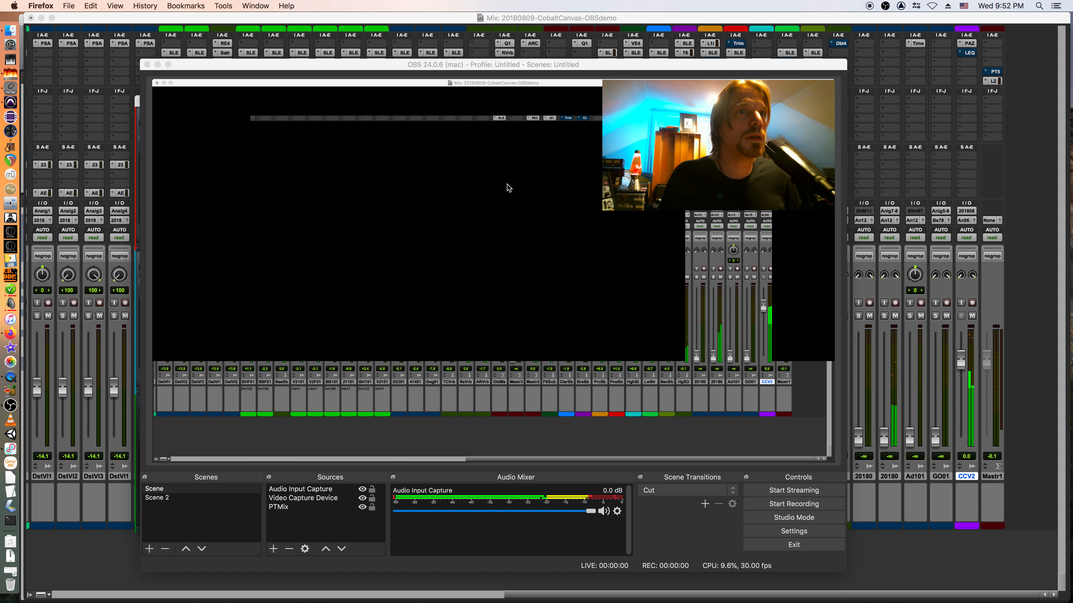
- Reposition the OBS window, stop the Pro Tools playback, and return to OBS
{"action": "left_click_drag", "start_coordinate": [508, 68], "coordinate": [549, 40]}
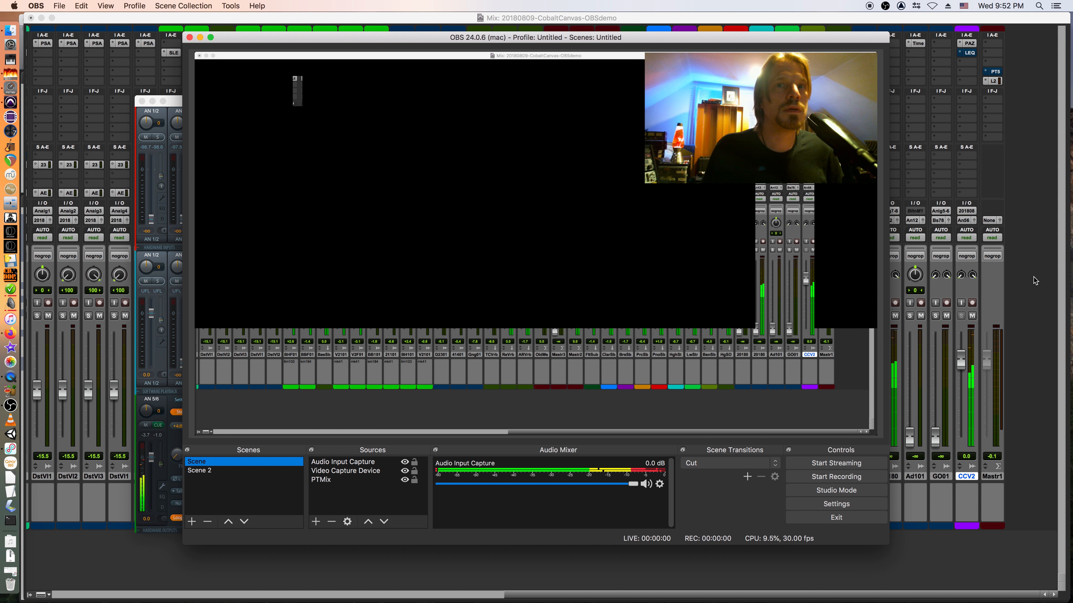
{"action": "left_click", "coordinate": [1032, 277]}
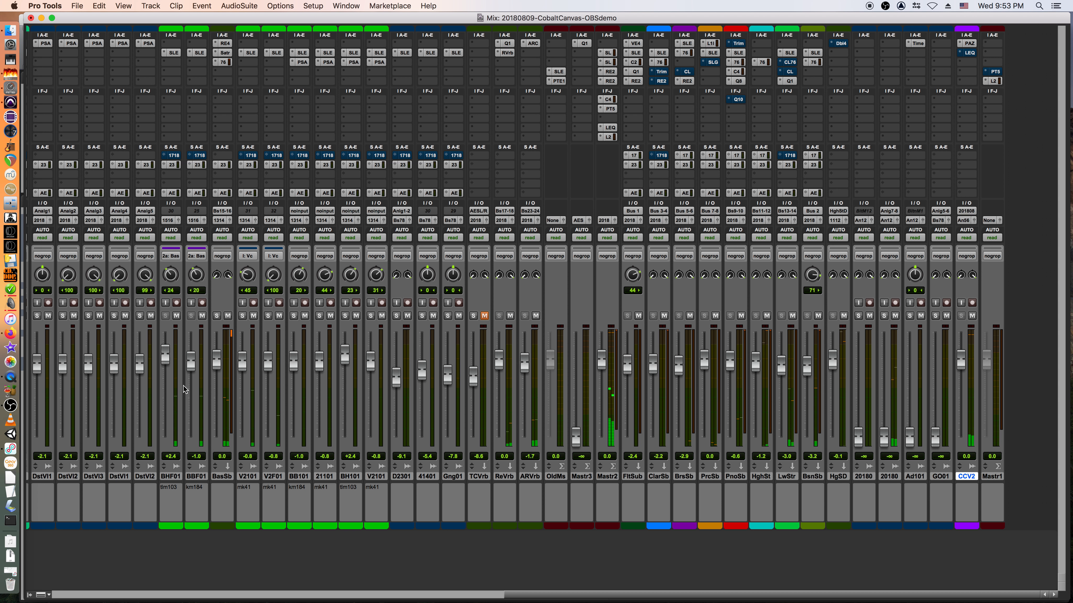
{"action": "left_click", "coordinate": [10, 406]}
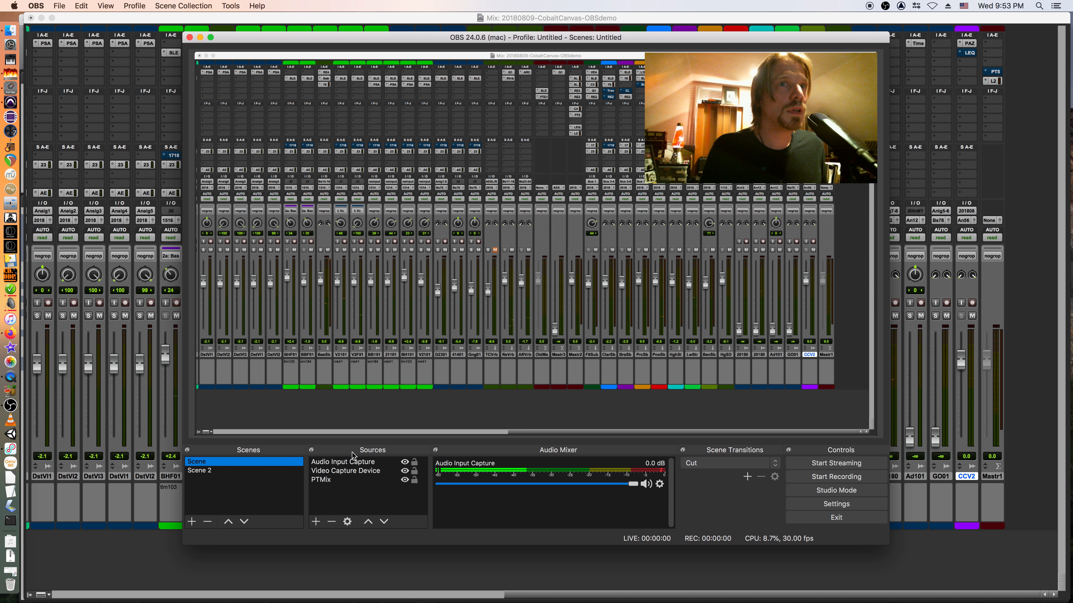